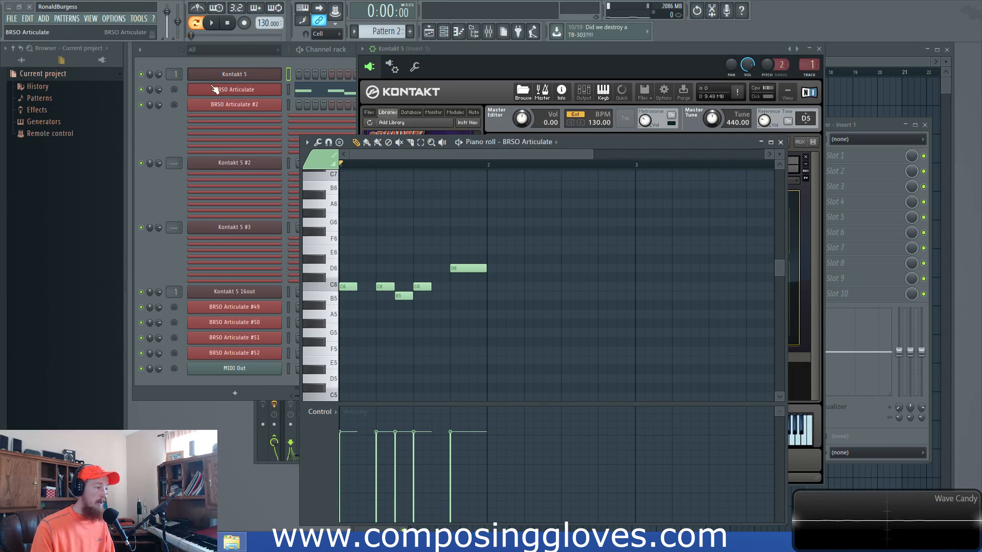
Step: Open the first BRSO Articulate channel's plugin window and arrange it beside the piano roll
click(259, 91)
drag(279, 143, 239, 114)
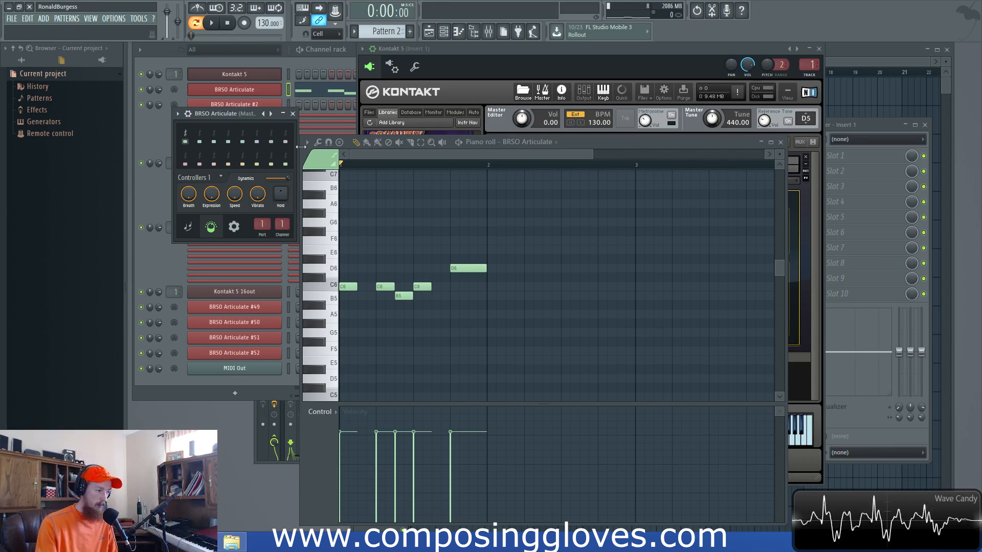
drag(613, 145, 618, 99)
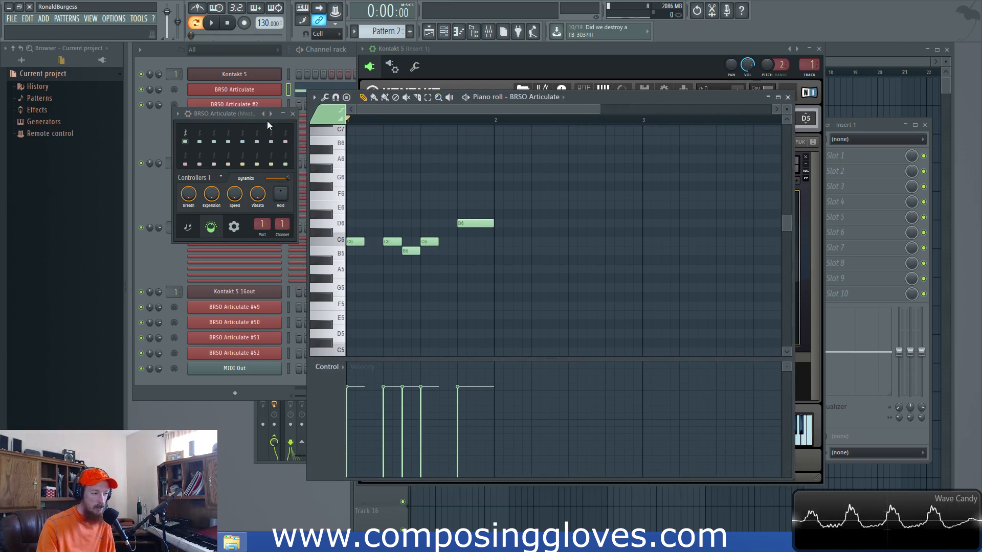
click(329, 116)
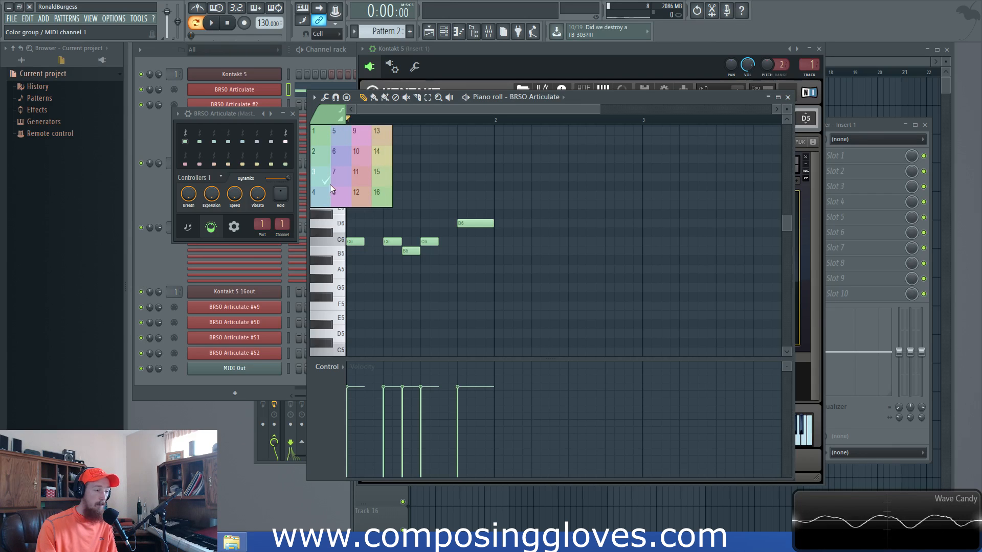
scroll(450, 222, down, 5)
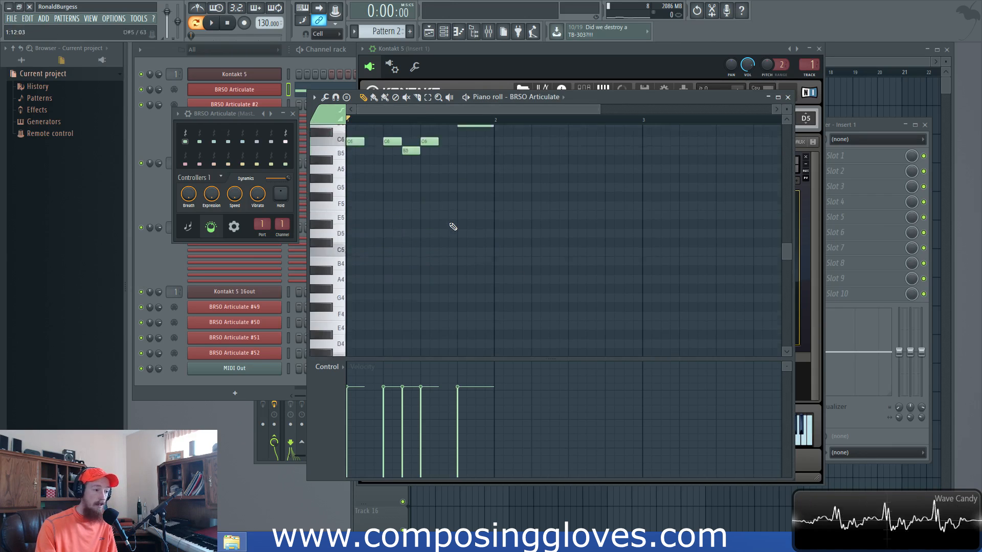
scroll(453, 230, up, 6)
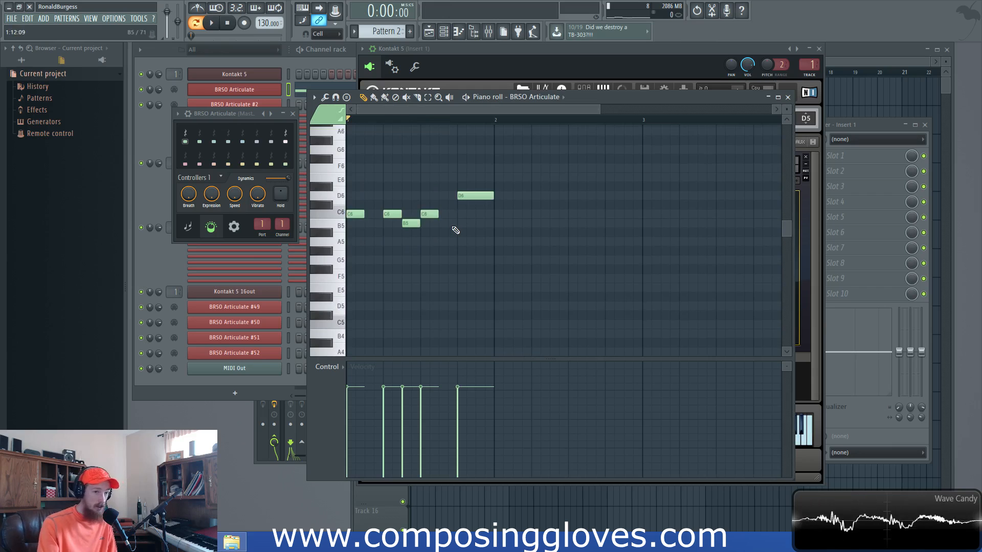
drag(219, 114, 215, 117)
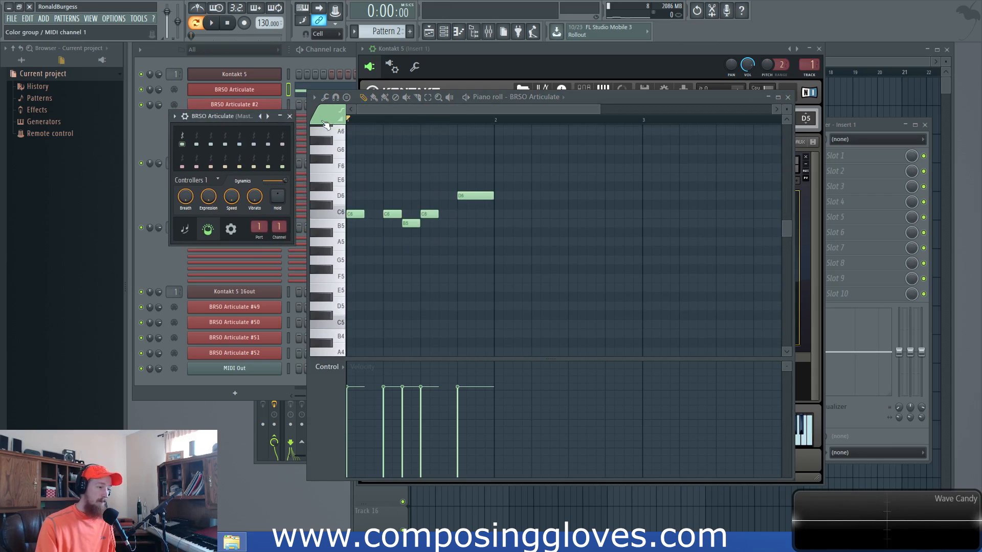
Step: Bring up Kontakt's Clarinet instrument, audition its articulations and select Sustain
click(539, 63)
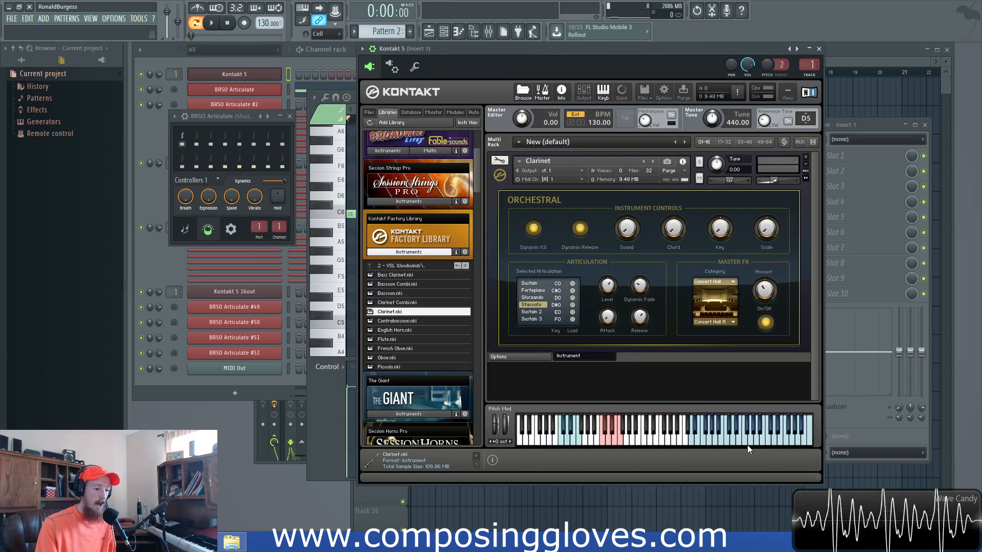
click(532, 297)
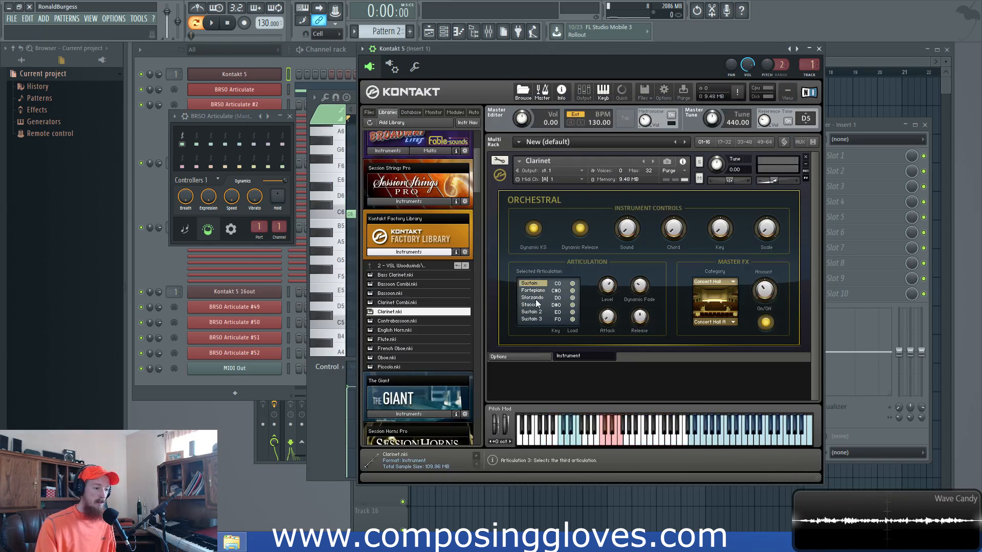
click(530, 284)
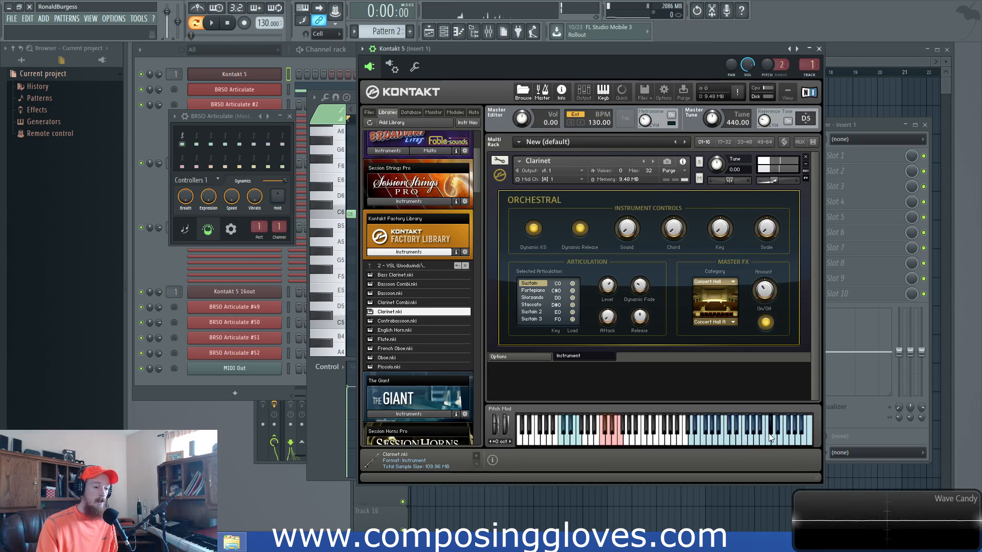
Step: Play the BRSO Articulate pattern in the piano roll and select the long D6 note
click(321, 113)
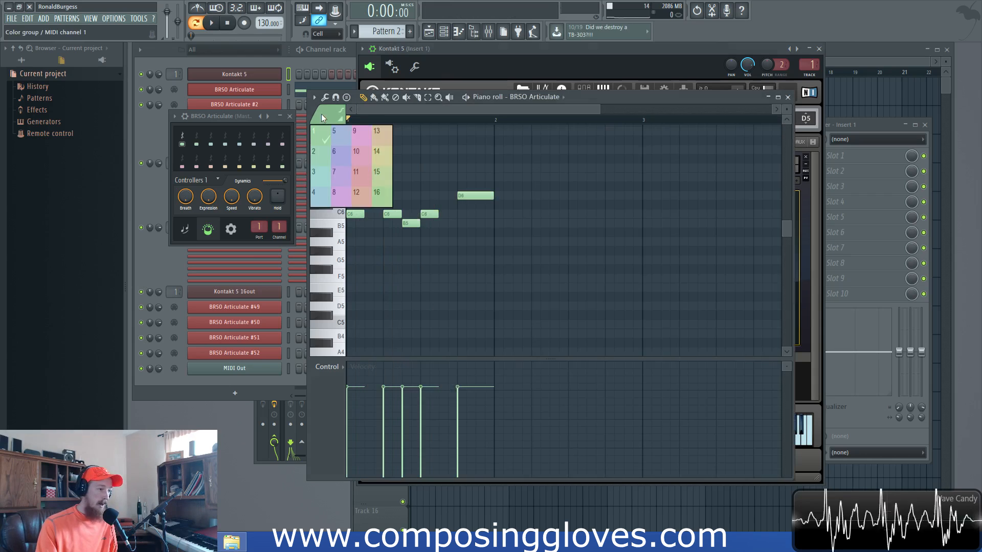
key(space)
key(space)
drag(382, 210, 441, 232)
drag(347, 201, 357, 229)
drag(457, 174, 487, 231)
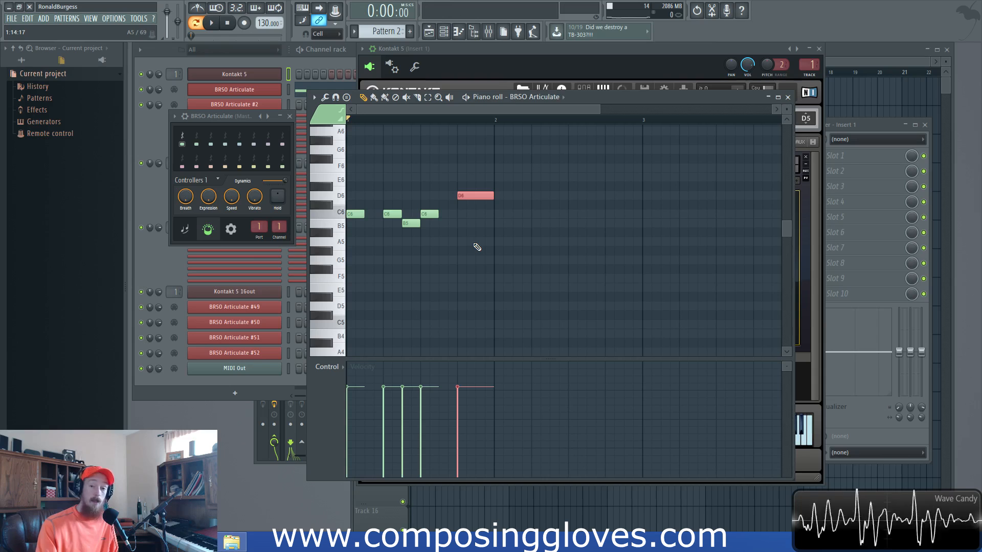
Step: Examine the clarinet's sample zones in Kontakt's Mapping Editor and return to its performance view
click(667, 58)
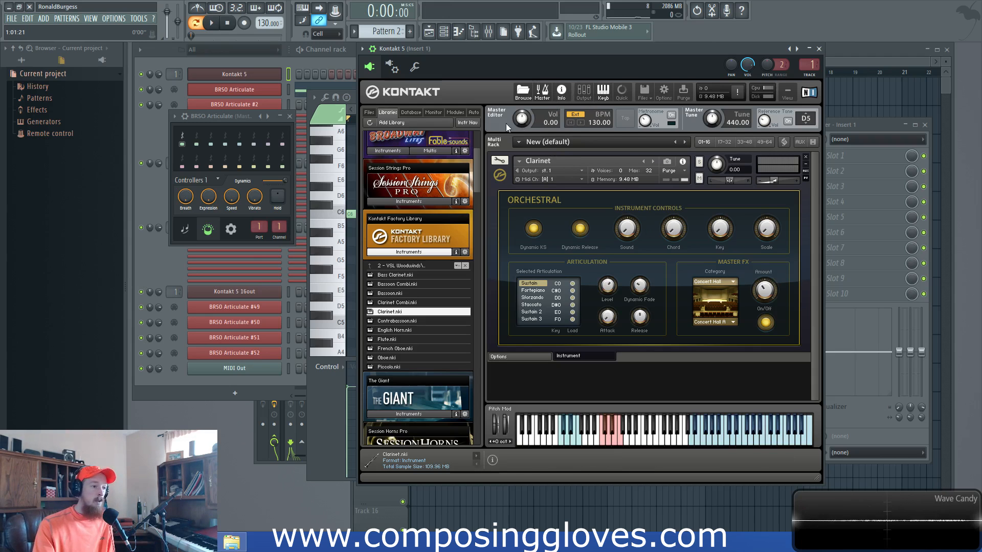
click(499, 160)
click(638, 195)
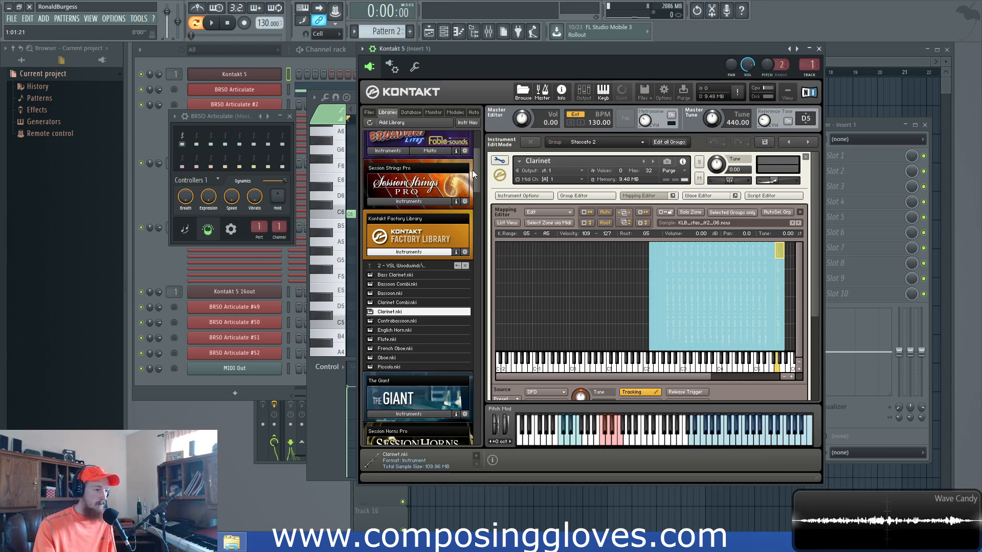
click(499, 160)
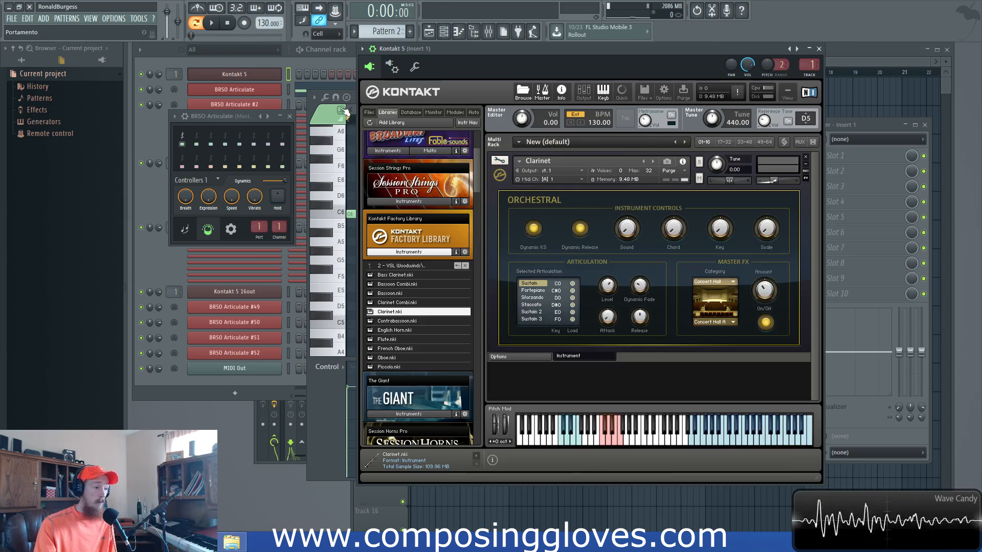
Step: Place a short C2 keyswitch note at the start of the BRSO Articulate pattern
click(325, 115)
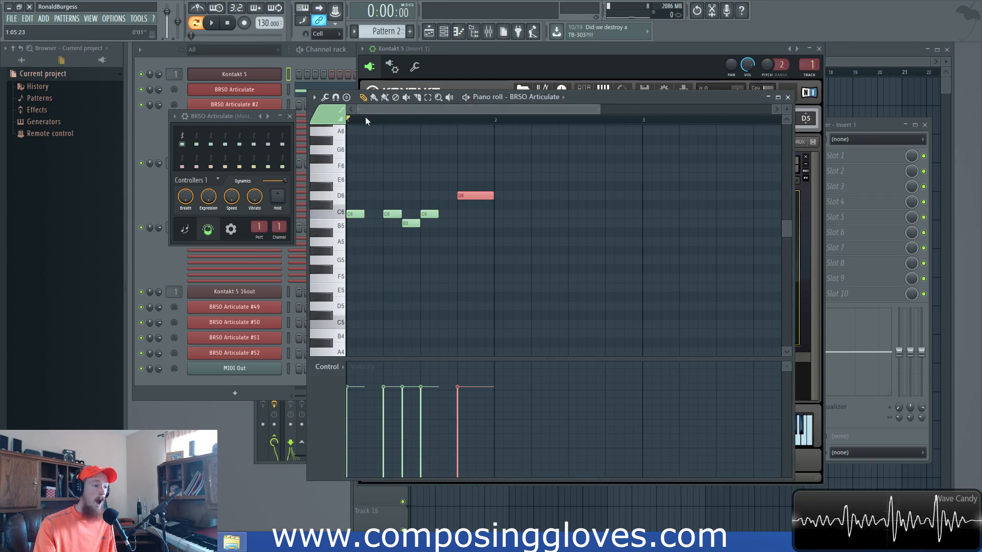
drag(356, 154, 535, 309)
ctrl+click(504, 239)
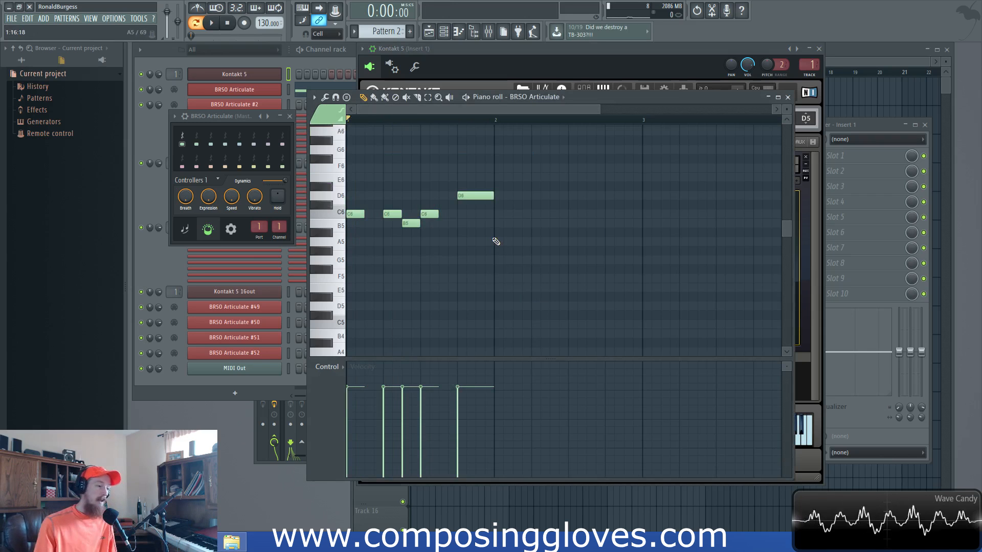
scroll(398, 318, down, 15)
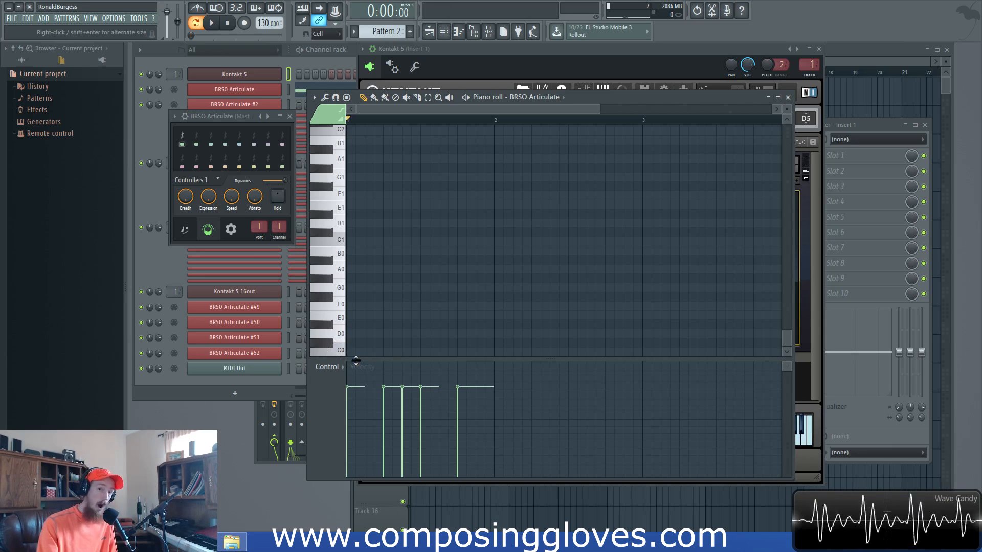
scroll(351, 235, up, 5)
click(353, 214)
right_click(357, 213)
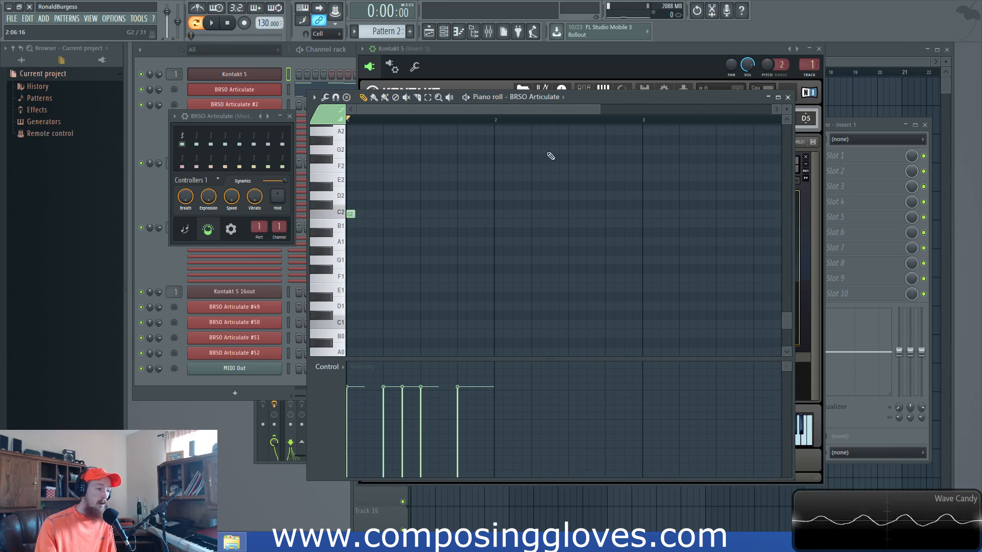
Step: Place a short D2 keyswitch note on beat 2, aligned with the second melody note
click(588, 48)
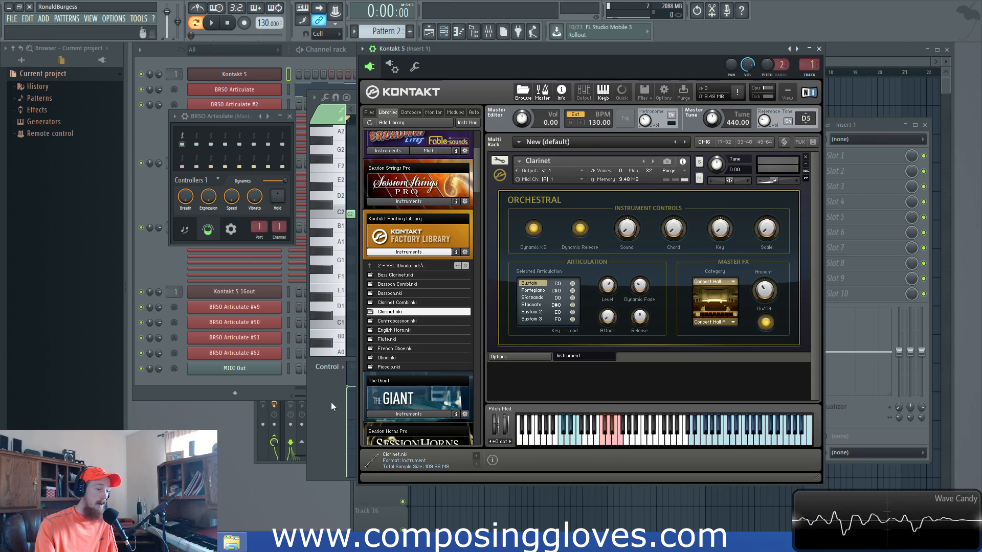
click(329, 113)
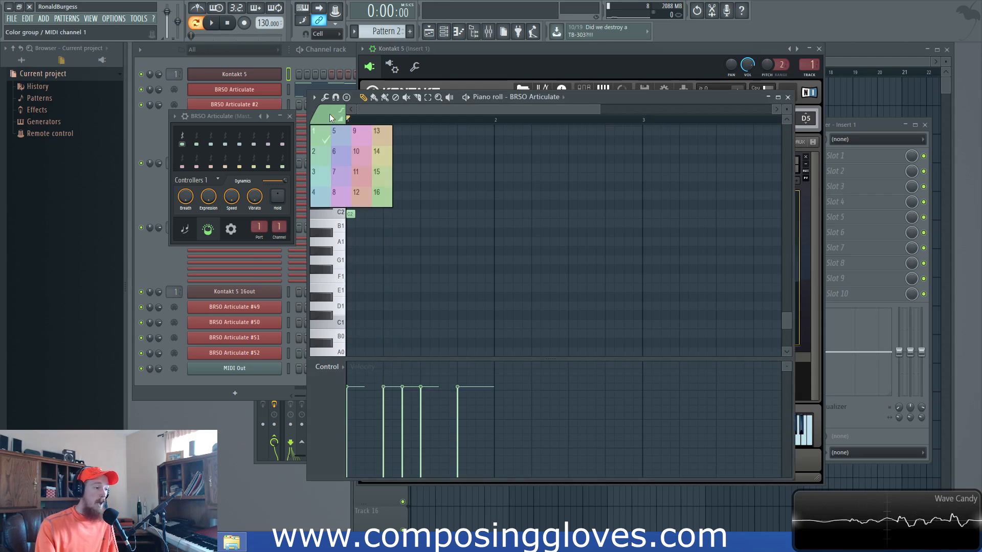
ctrl+scroll(364, 212, up, 2)
scroll(397, 232, up, 2)
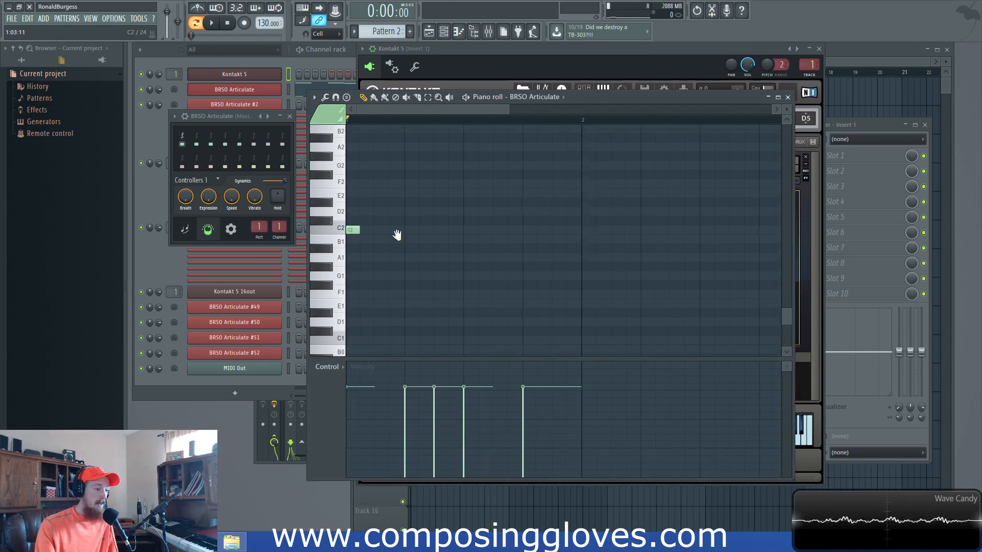
click(398, 215)
scroll(398, 240, up, 8)
ctrl+drag(399, 228, 552, 285)
ctrl+drag(430, 184, 696, 294)
scroll(370, 292, down, 14)
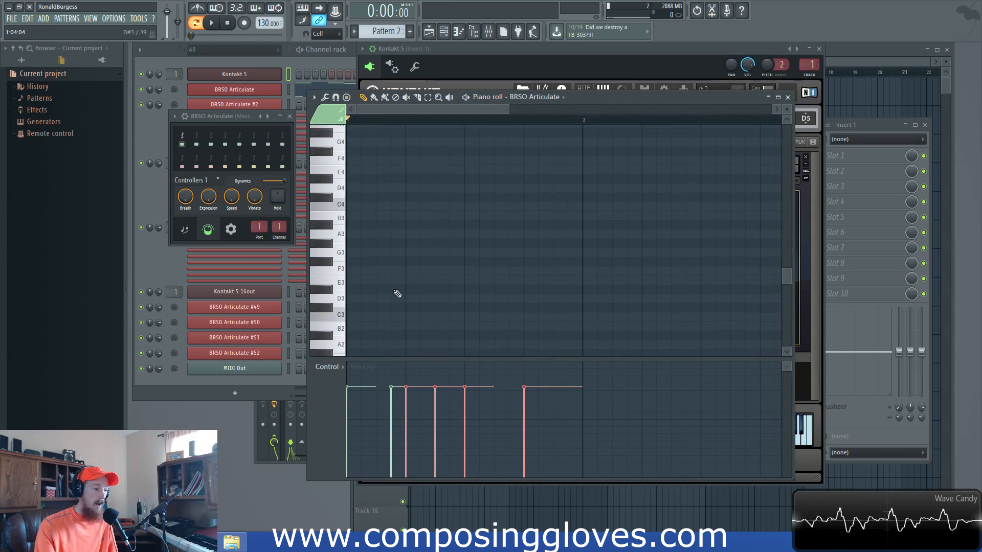
right_click(399, 269)
click(413, 272)
scroll(427, 283, up, 13)
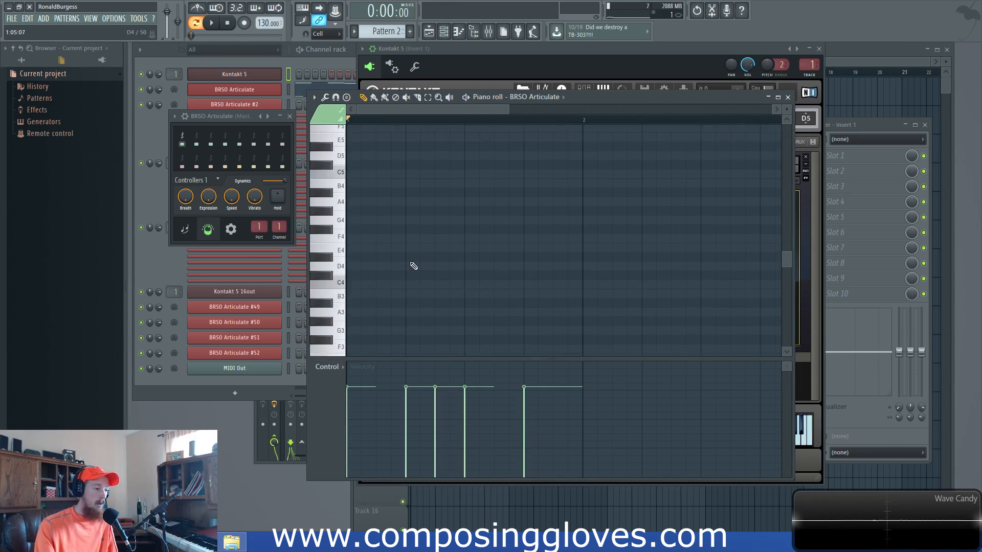
Step: Select the four melody notes from beat 2 onward, then the D2 keyswitch note
ctrl+drag(405, 181, 651, 246)
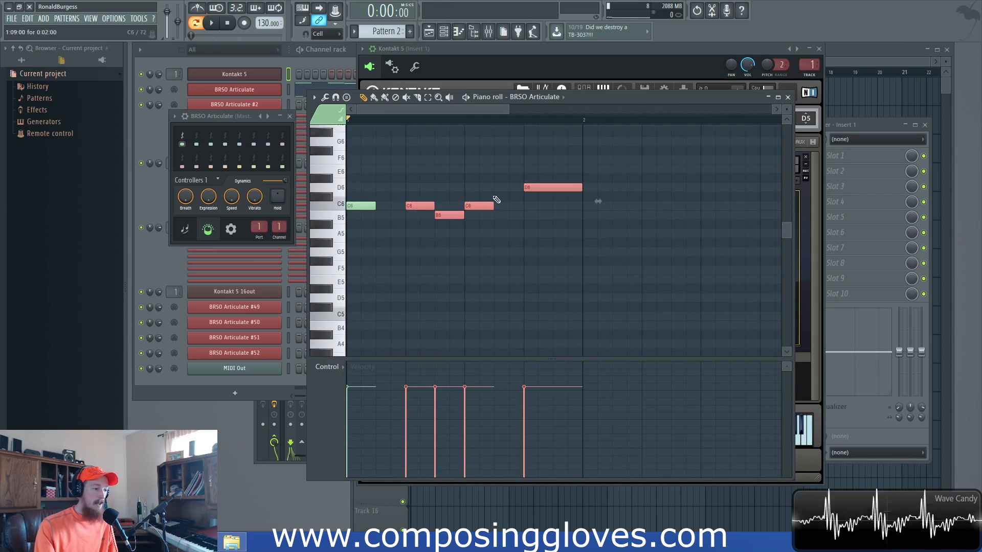
scroll(527, 254, up, 2)
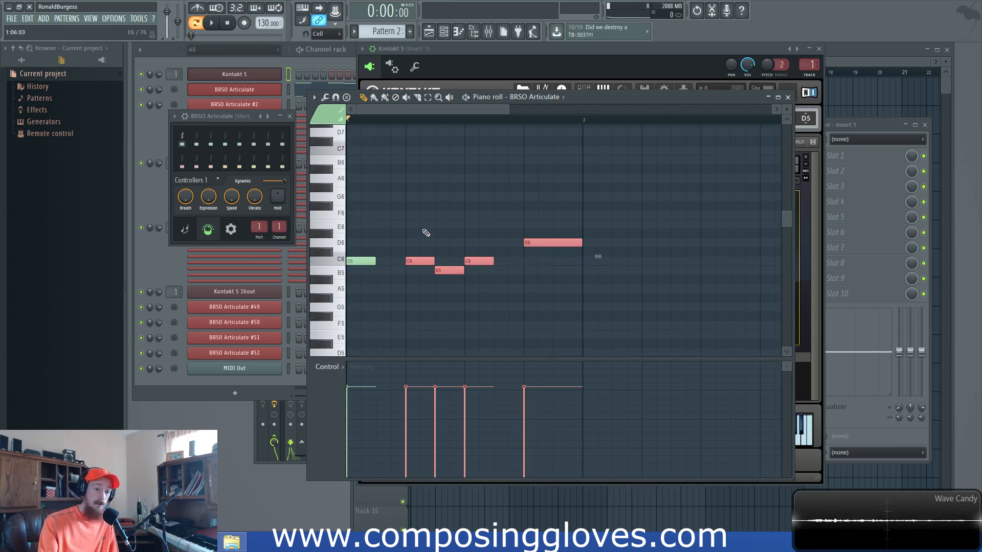
ctrl+drag(385, 184, 618, 327)
scroll(474, 326, down, 3)
scroll(474, 326, down, 10)
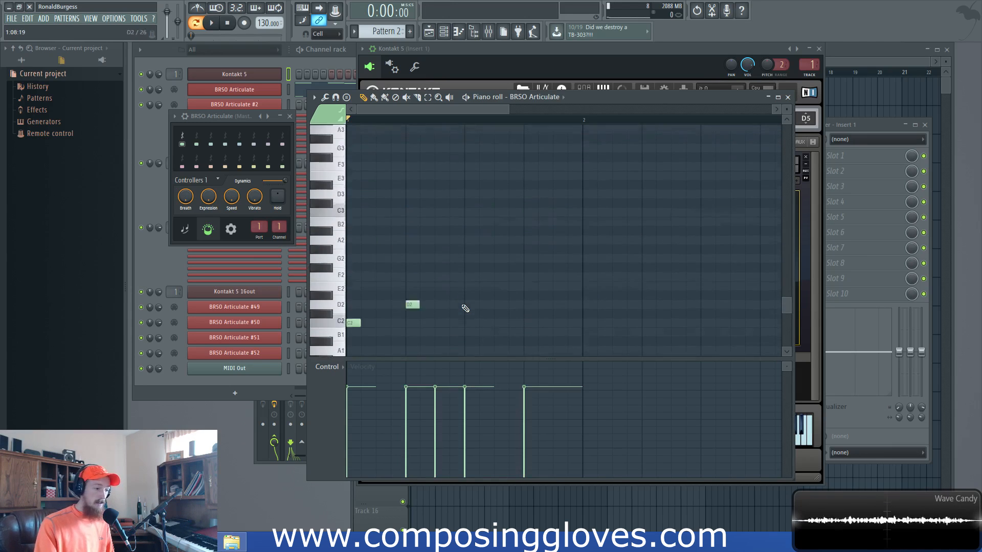
ctrl+drag(384, 250, 429, 296)
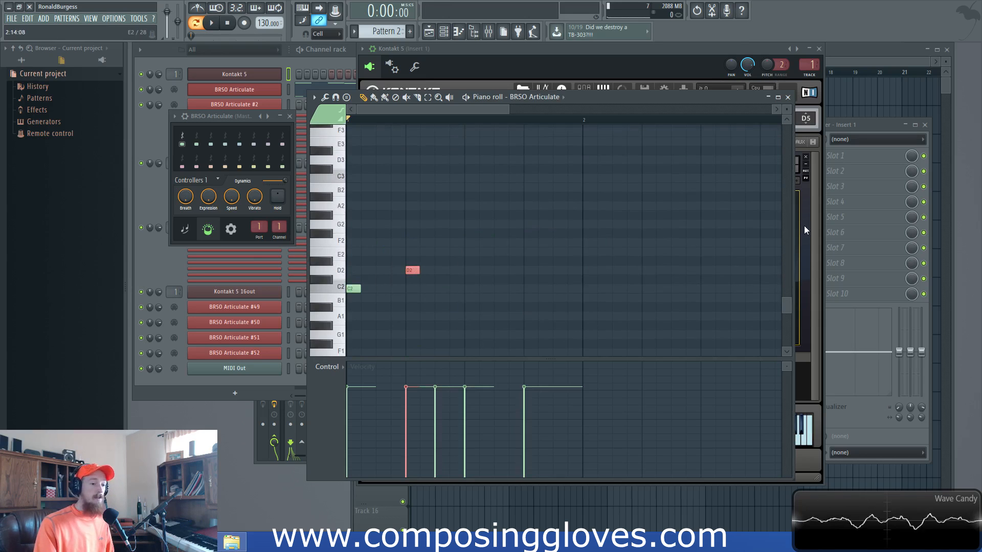
Step: Play the pattern to audition the C2 and D2 keyswitch notes
click(817, 254)
click(314, 109)
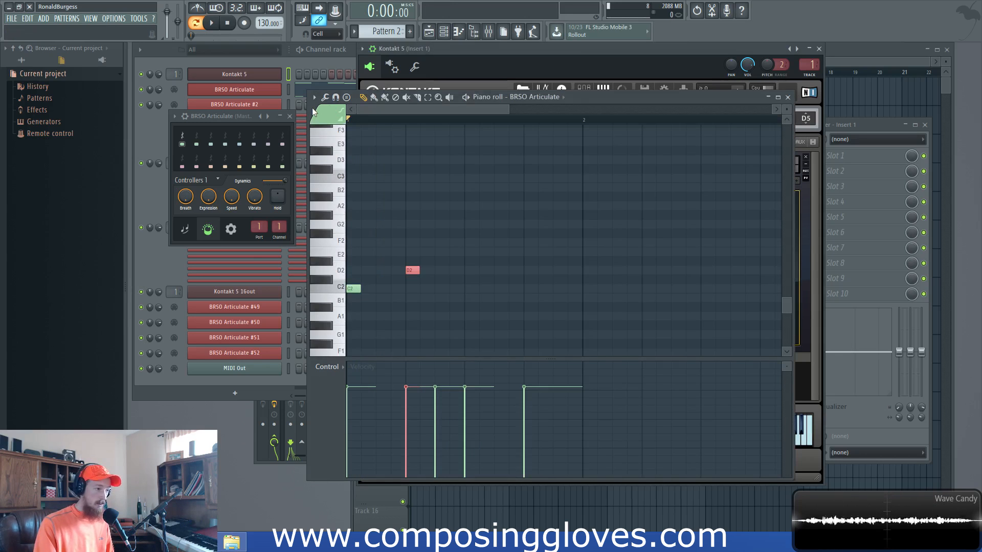
scroll(386, 278, up, 3)
scroll(389, 280, down, 5)
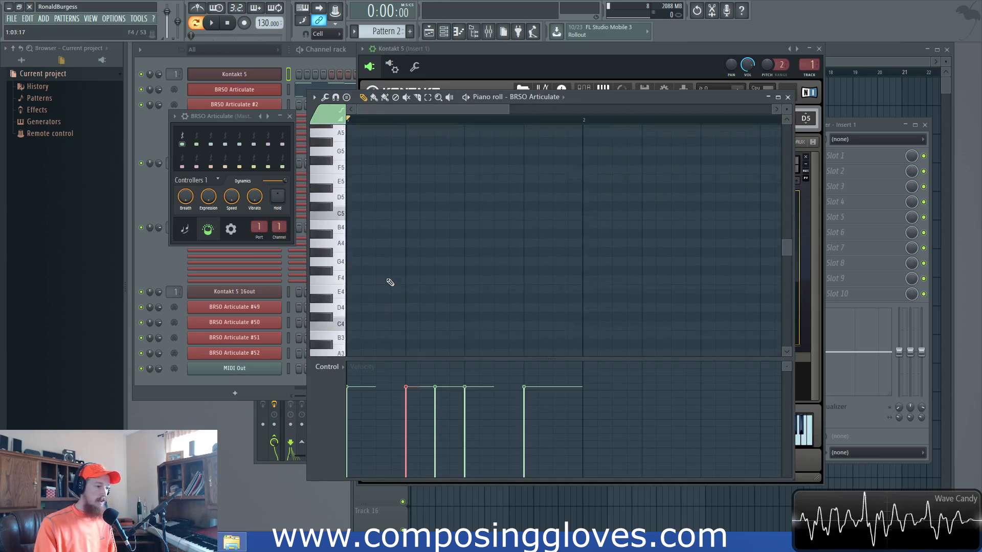
key(space)
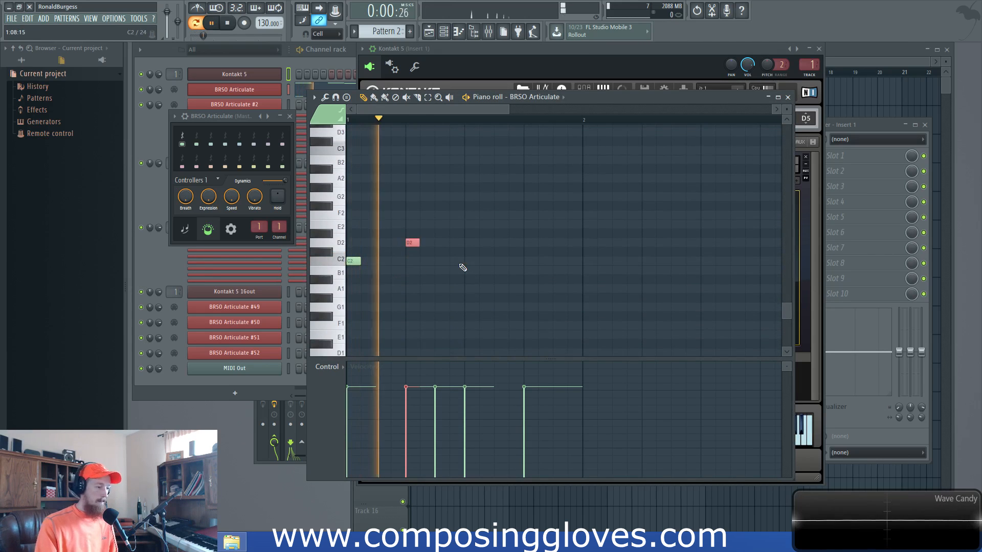
key(space)
scroll(416, 184, up, 10)
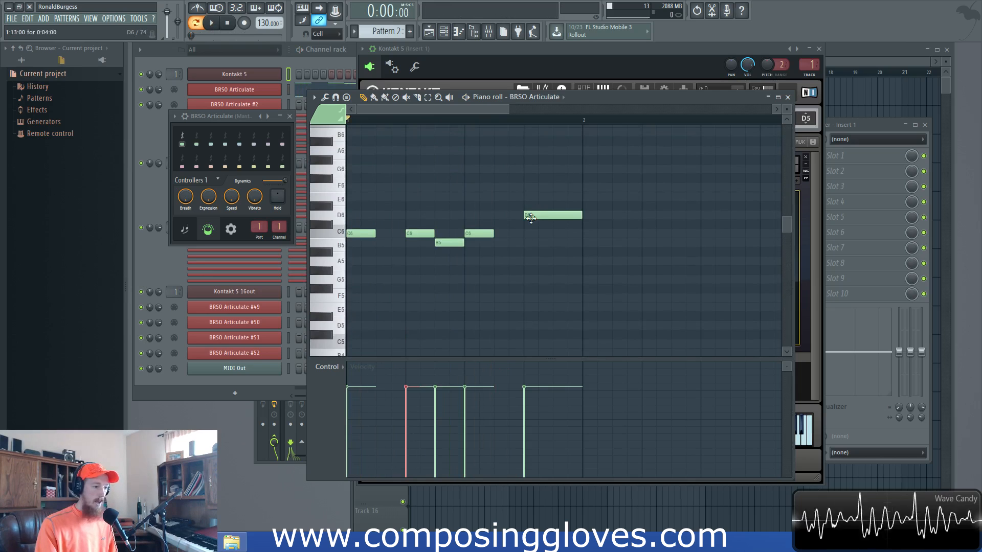
Step: Add a short keyswitch note near the start of the long D6 note and audition it
click(508, 118)
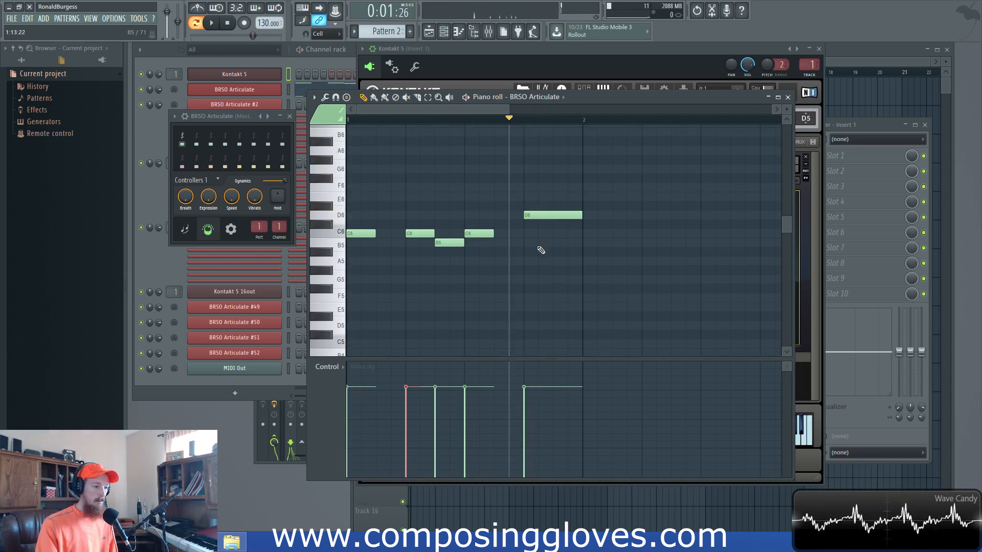
scroll(541, 250, down, 12)
drag(515, 206, 531, 206)
key(space)
key(space)
Step: Play the pattern from around beat 2, and again from just before the long D6 note
click(401, 123)
key(space)
key(space)
click(507, 123)
key(space)
key(space)
Step: Adjust the third keyswitch note so a one-step C#2 sits just before the long D6 note
scroll(512, 194, up, 3)
drag(541, 198, 522, 198)
right_click(539, 206)
scroll(527, 210, up, 10)
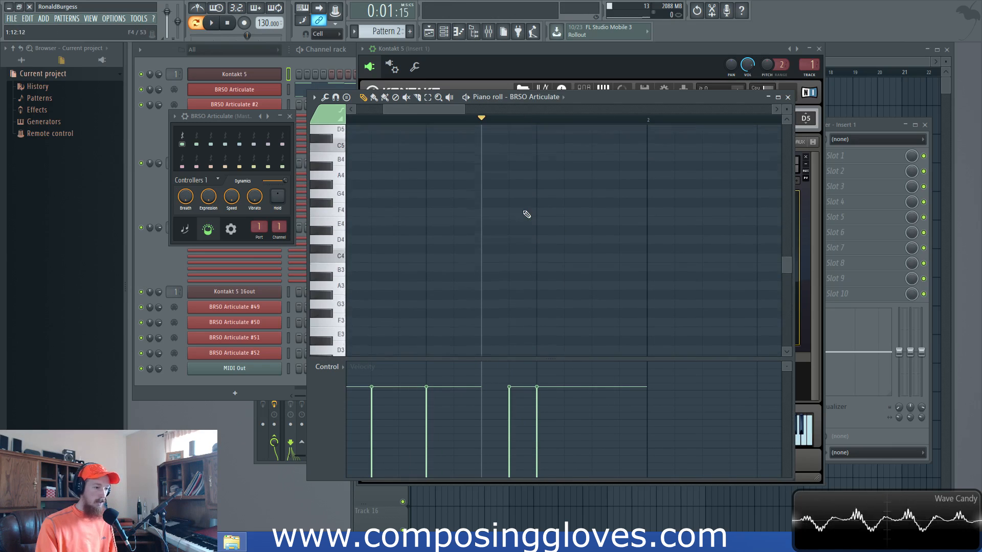
scroll(517, 204, down, 5)
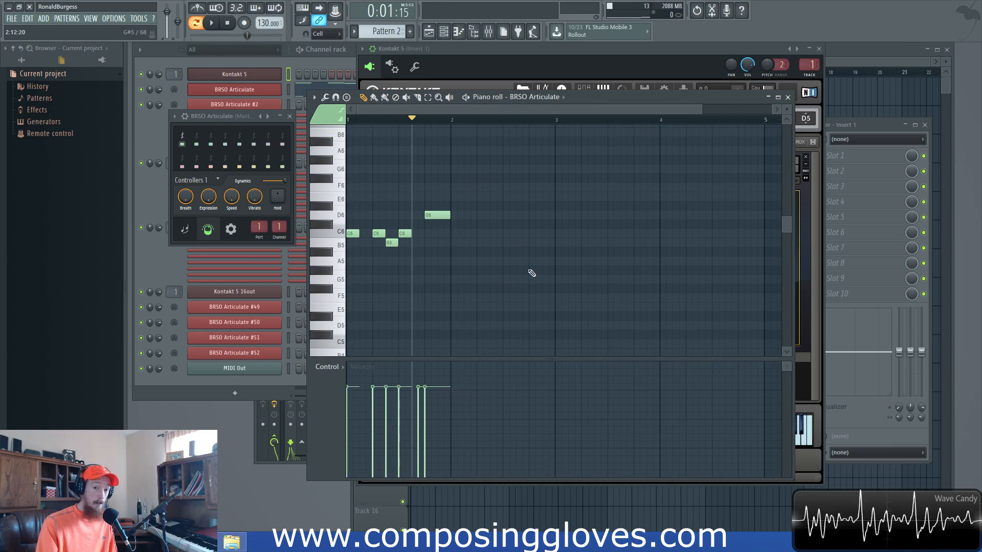
scroll(511, 269, down, 10)
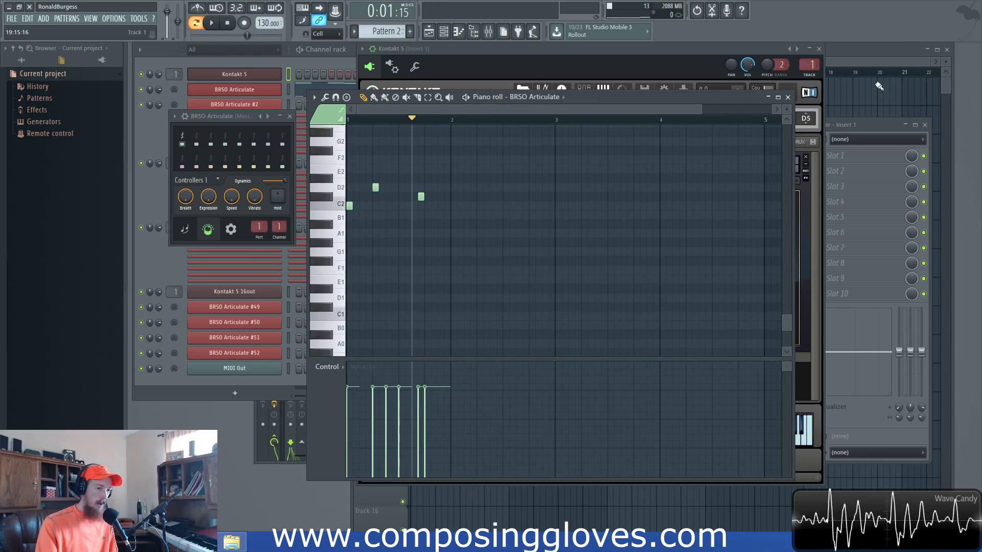
Step: Delete the C2, D2 and C#2 keyswitch notes from the pattern, leaving the melody notes in place
click(350, 206)
scroll(432, 240, up, 5)
drag(337, 251, 337, 353)
key(Delete)
scroll(412, 290, up, 8)
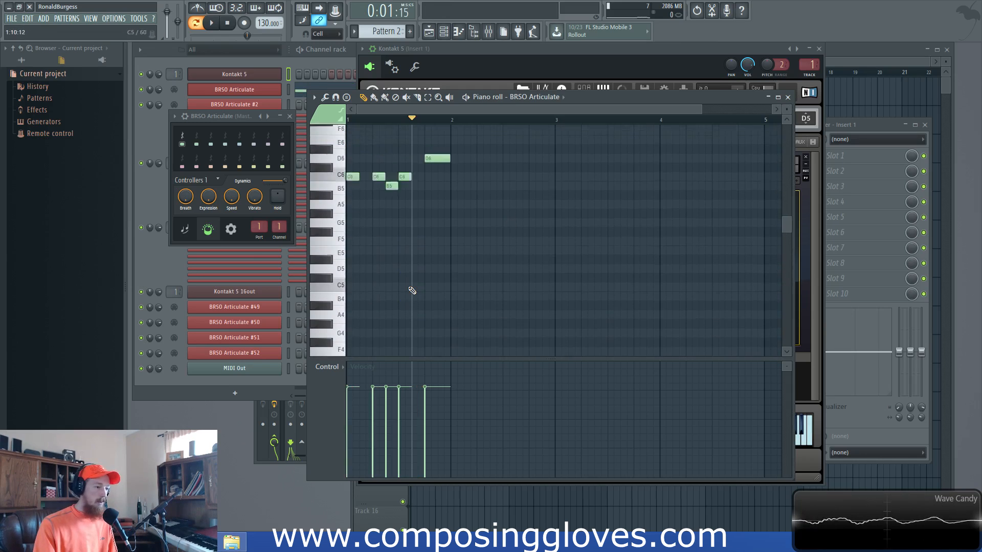
scroll(412, 291, up, 5)
right_click(437, 270)
right_click(404, 288)
right_click(392, 298)
right_click(378, 288)
right_click(353, 289)
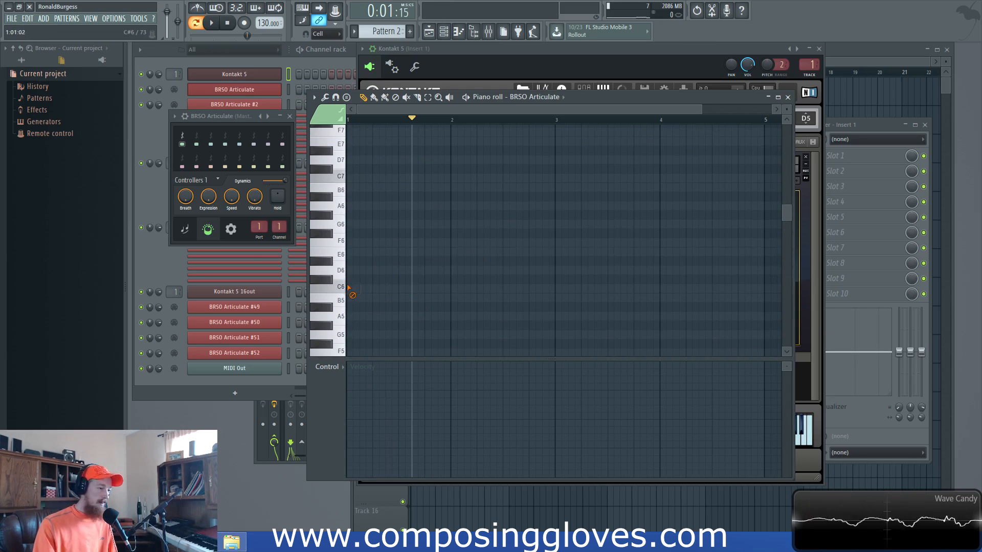
key(ctrl+z)
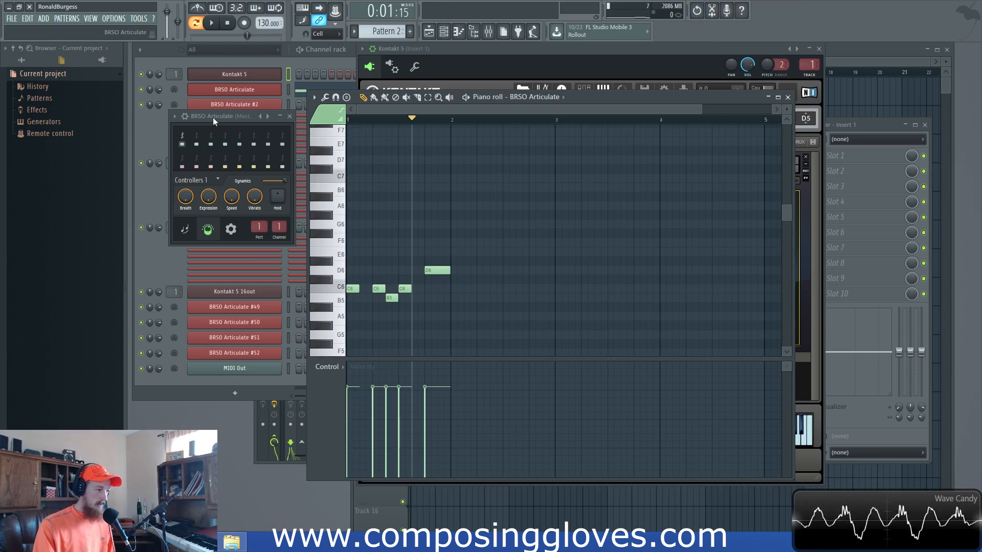
Step: Move the BRSO Articulate and piano roll windows further apart and show BRSO Articulate's articulation settings
drag(207, 119, 202, 118)
drag(628, 100, 640, 94)
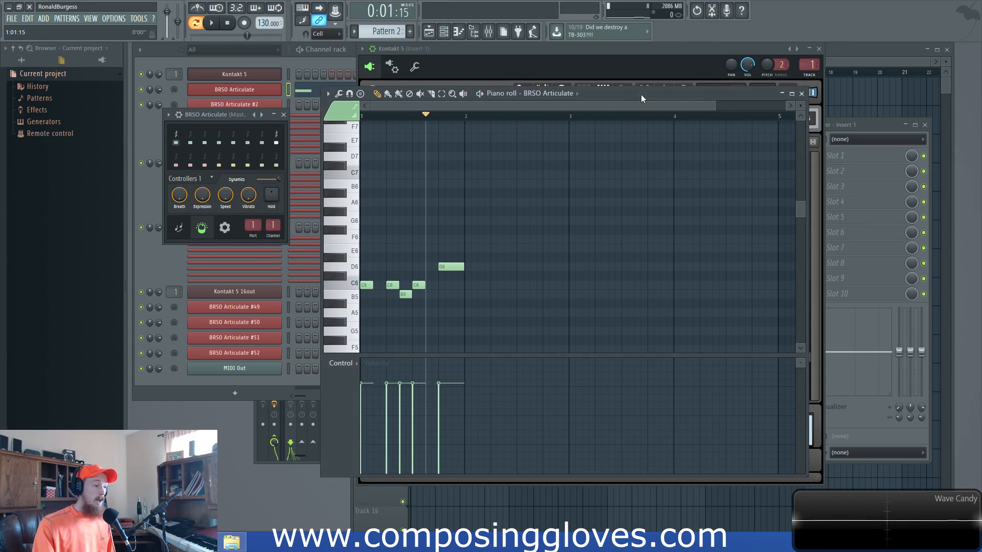
click(179, 228)
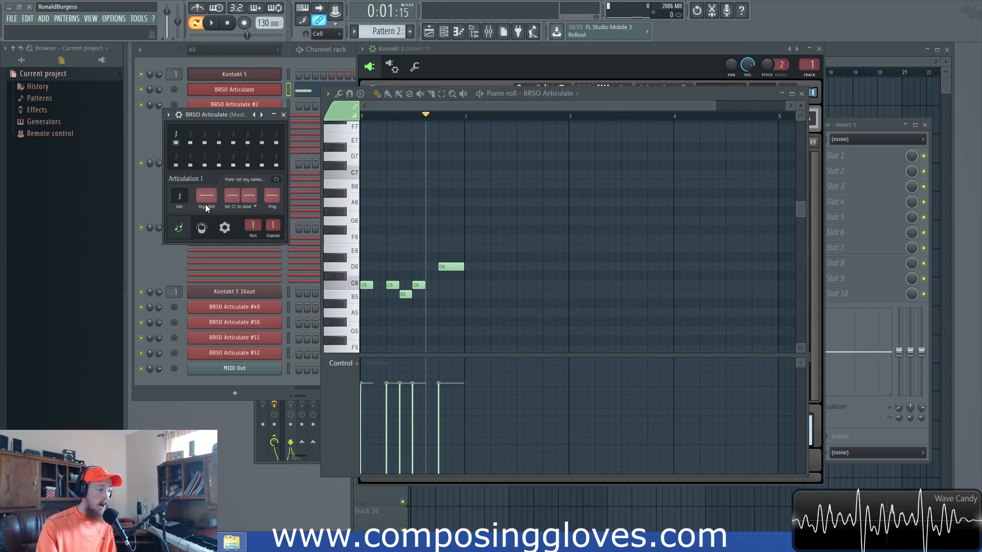
drag(206, 205, 207, 201)
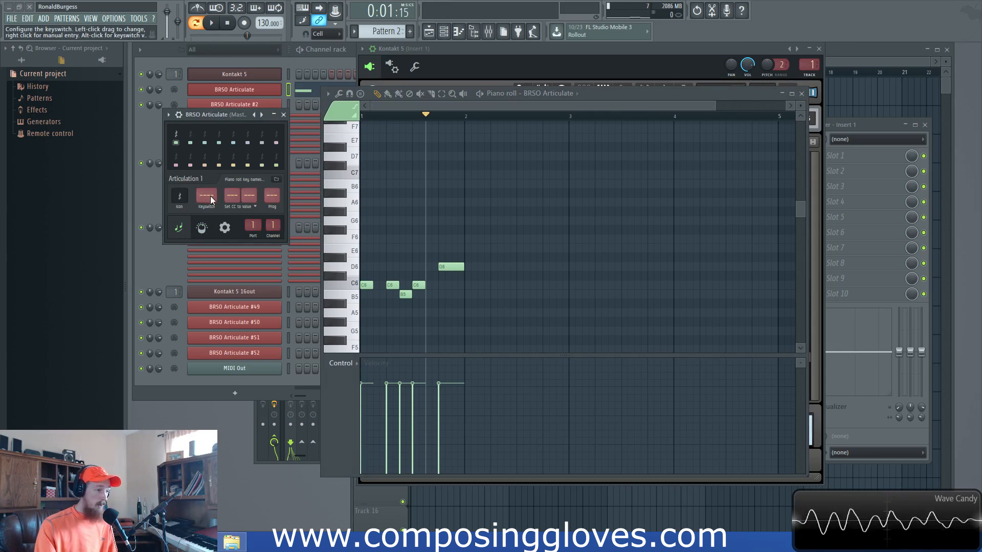
Step: Bring Kontakt to the front and arrange it beside the articulation plugin window so both stay visible
click(658, 47)
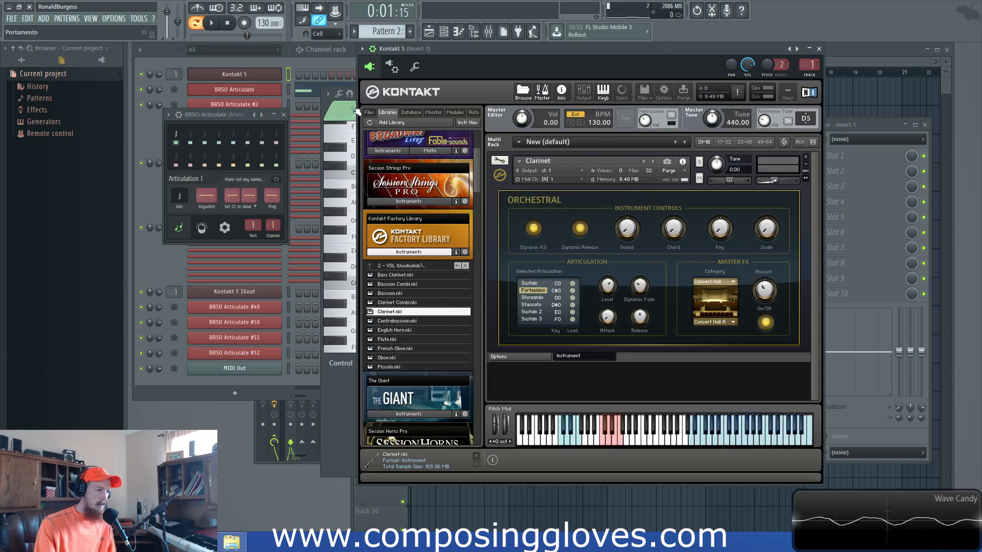
click(330, 99)
scroll(383, 310, down, 1)
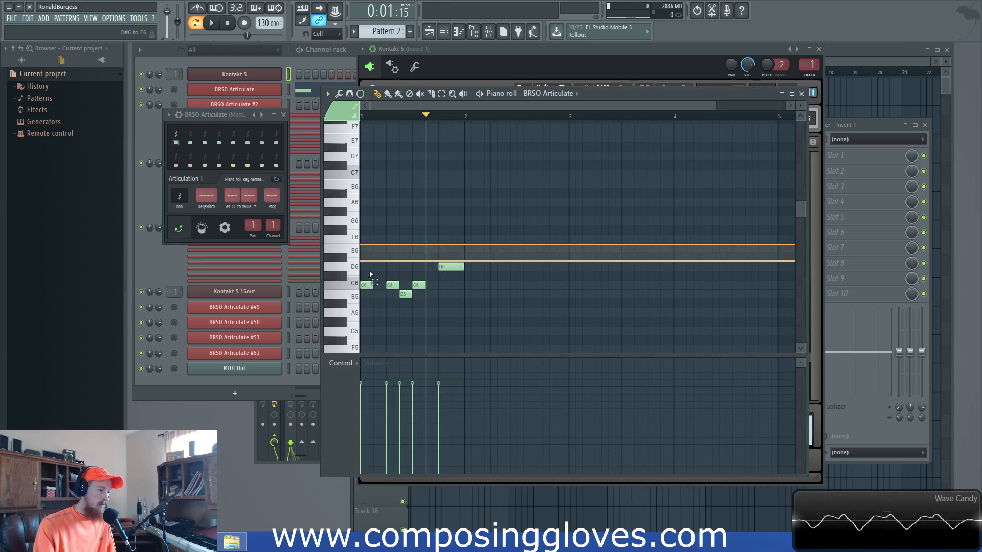
key(ctrl+a)
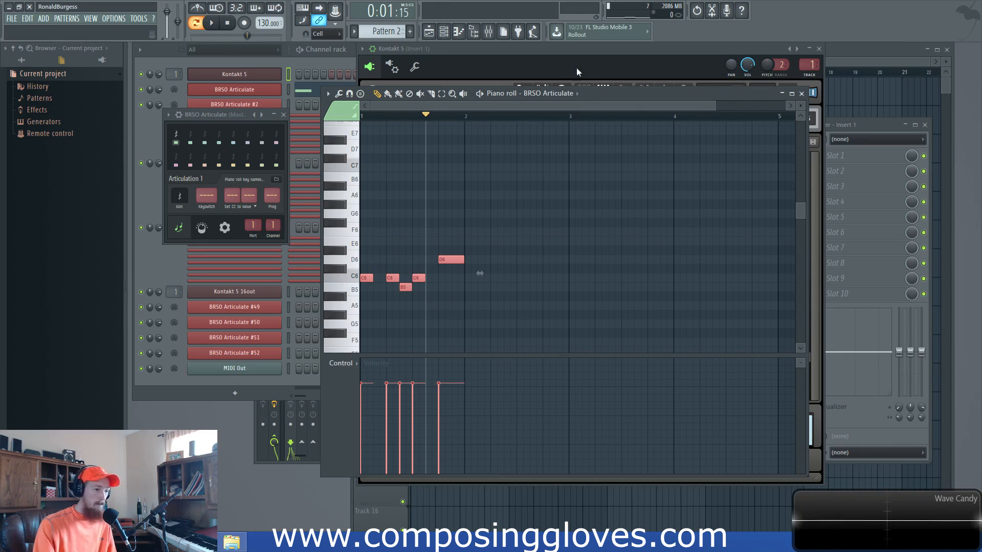
click(661, 65)
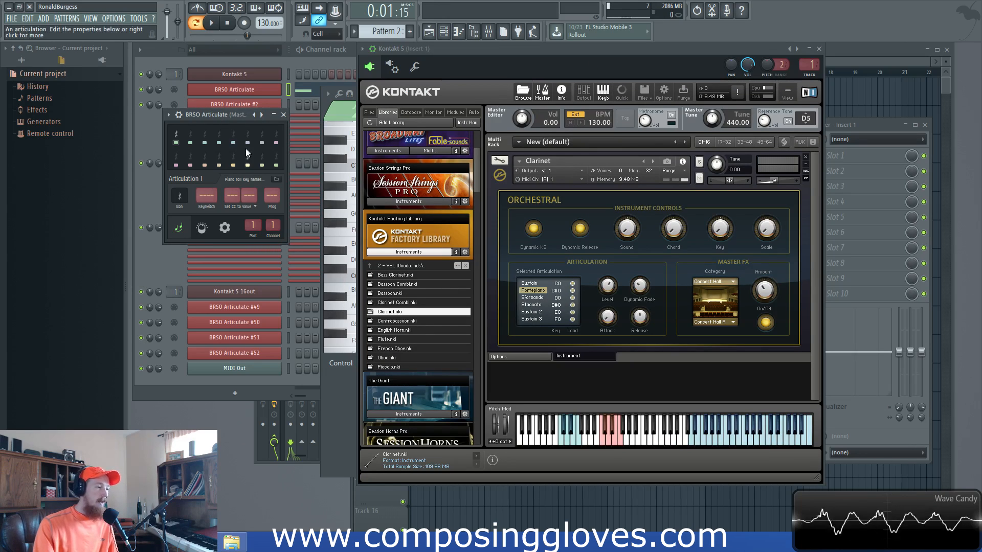
drag(177, 196, 176, 182)
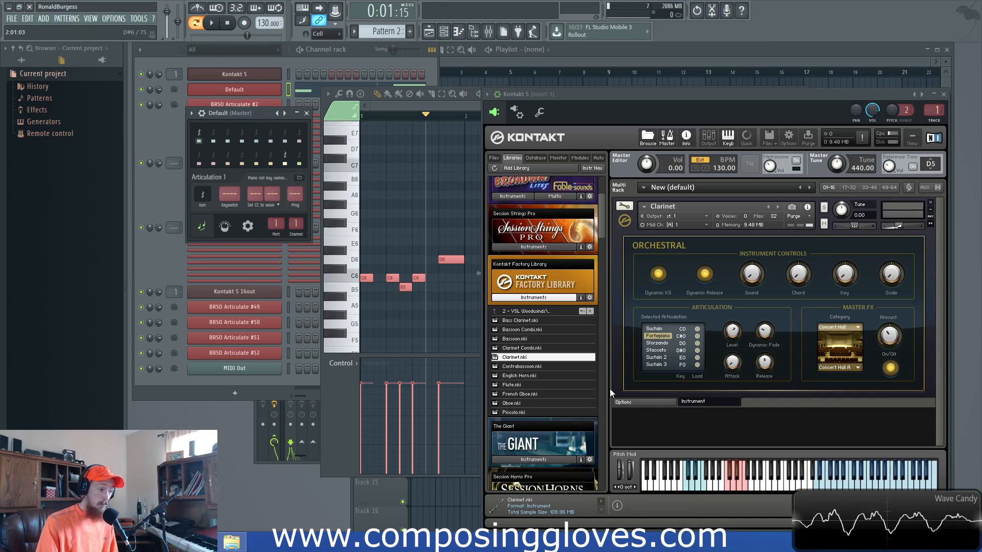
drag(226, 112, 251, 133)
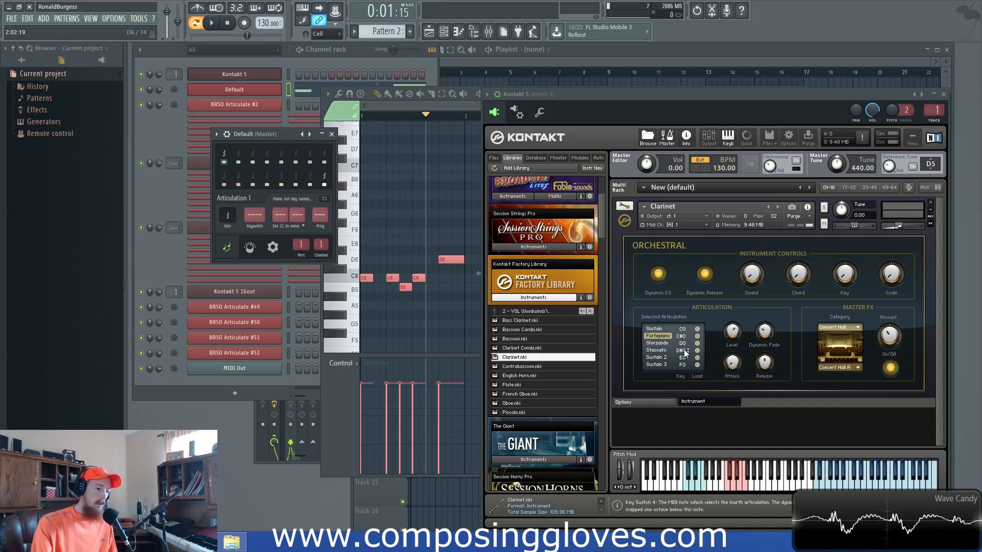
Step: Select Kontakt's Sustain articulation and set the keyswitch of the plugin's first articulation to C0
click(654, 330)
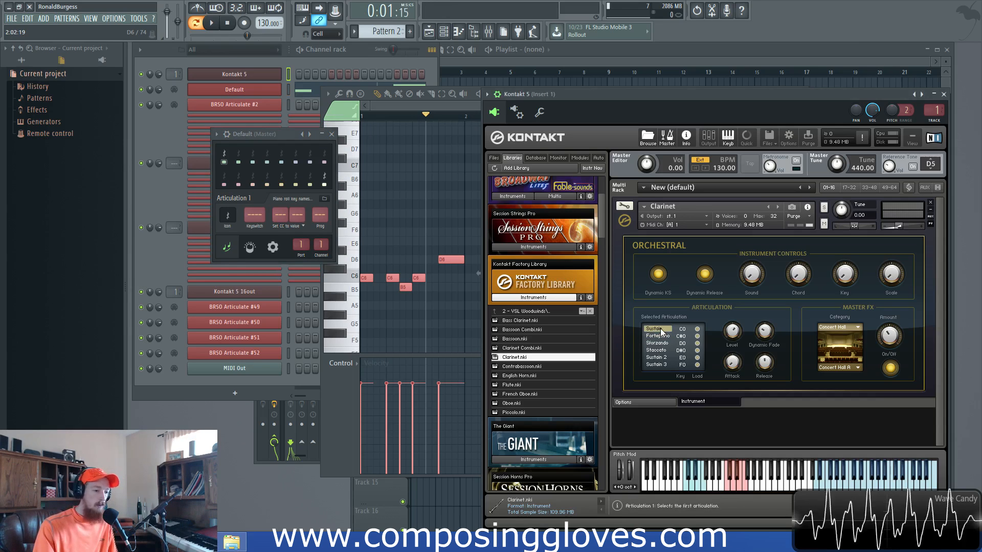
right_click(257, 219)
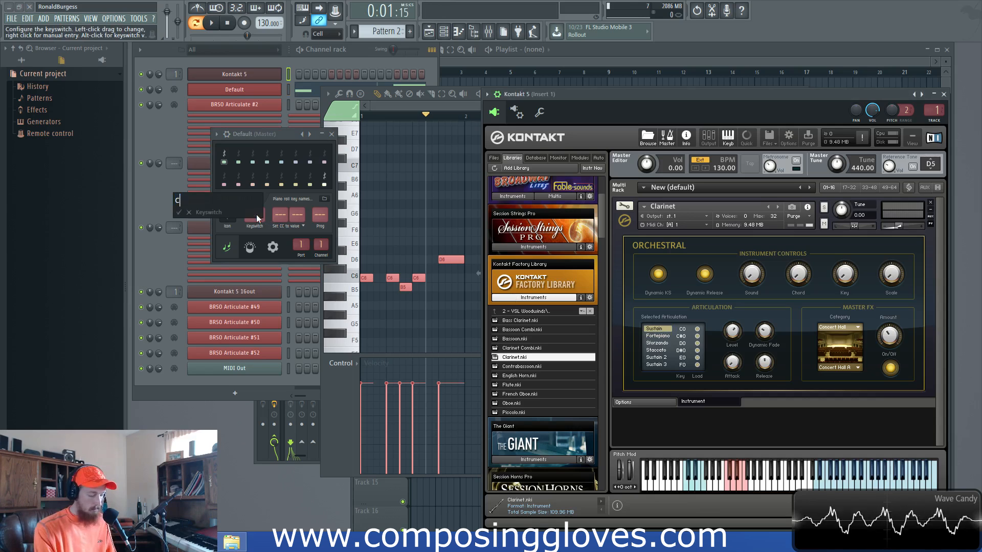
key(Return)
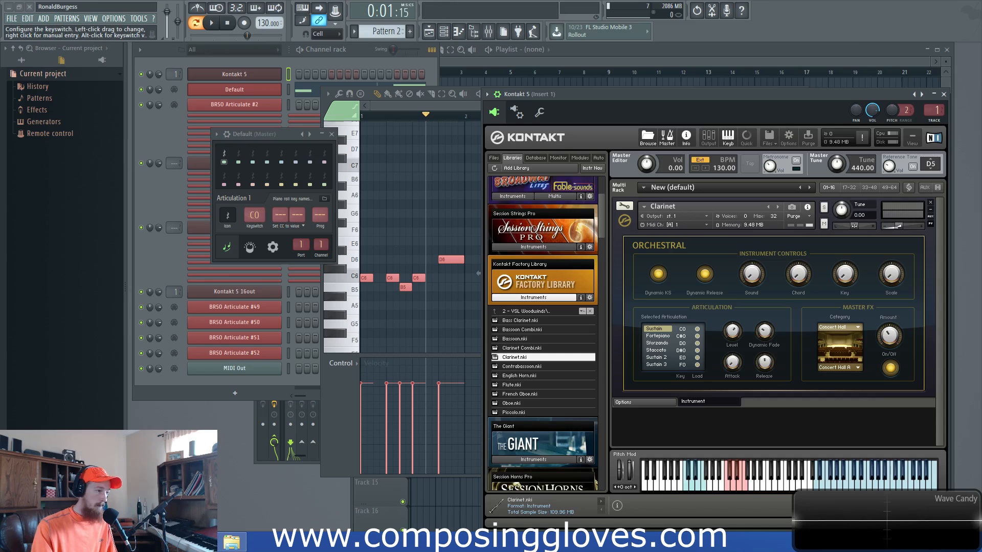
Step: Name the articulation with the C0 keyswitch Sustain
drag(268, 133, 265, 143)
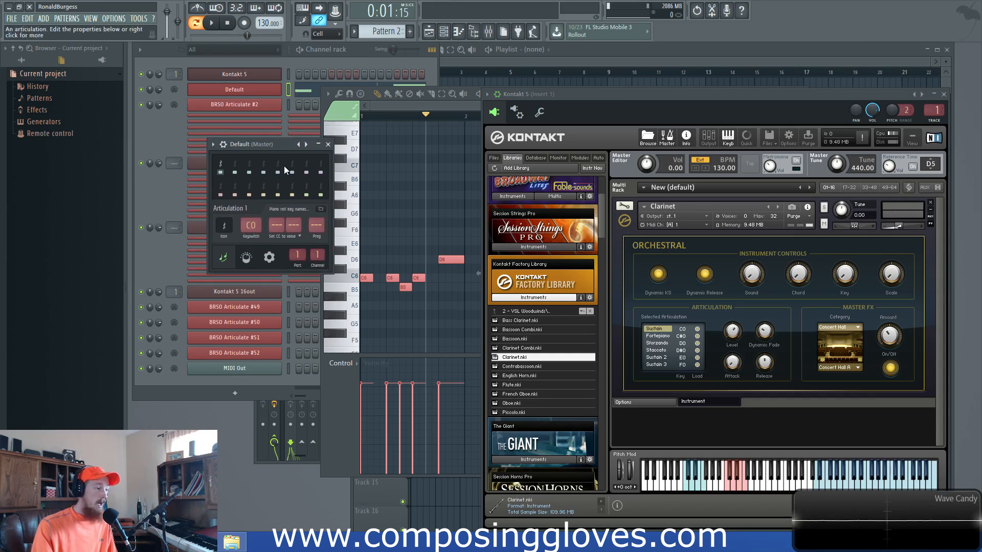
click(241, 207)
text(Sustain)
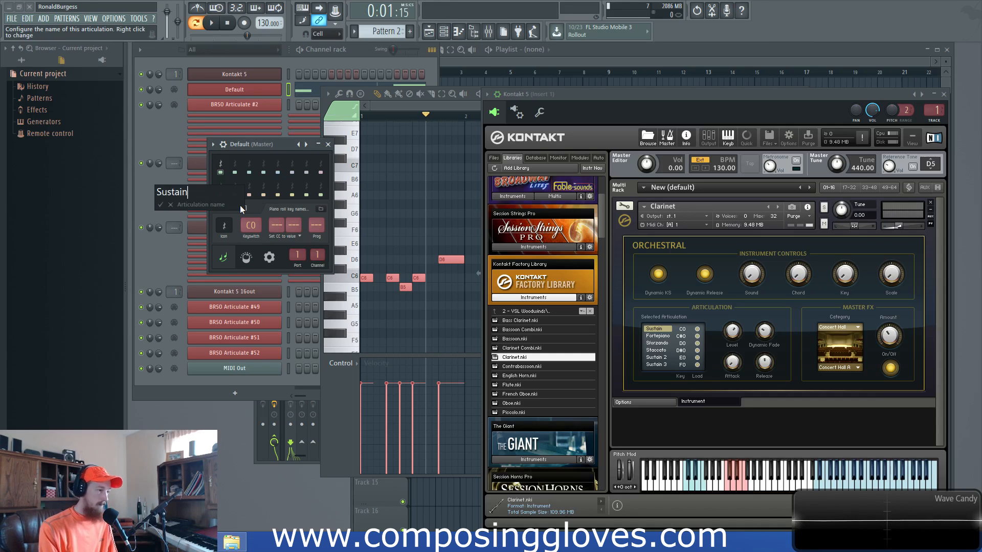
key(Return)
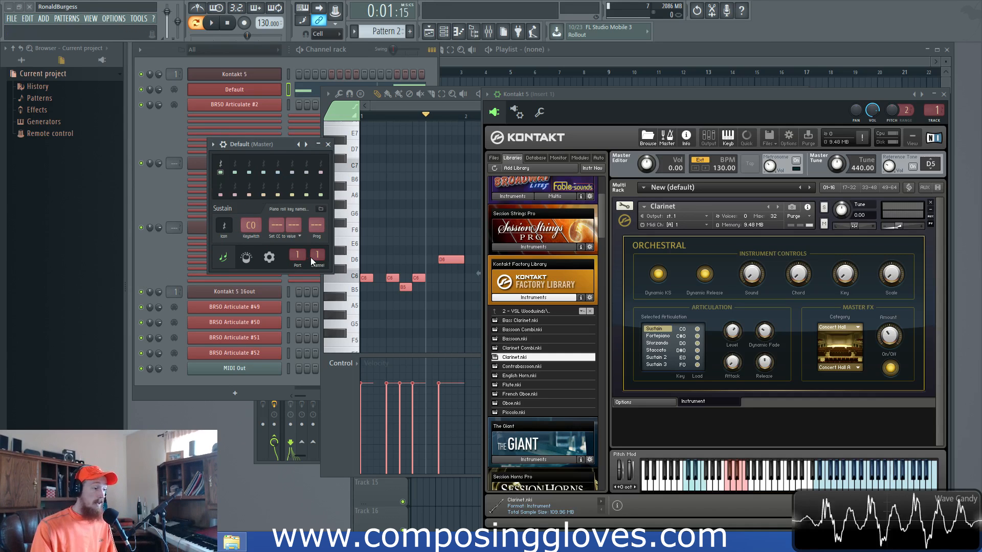
Step: Check the MIDI input port in Kontakt's wrapper settings, then return to the instrument view
click(516, 112)
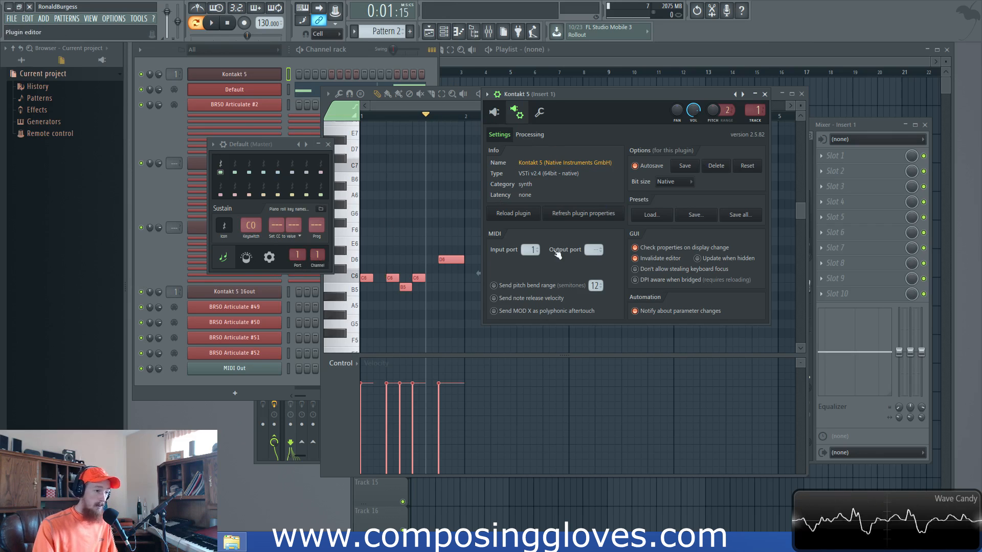
click(494, 112)
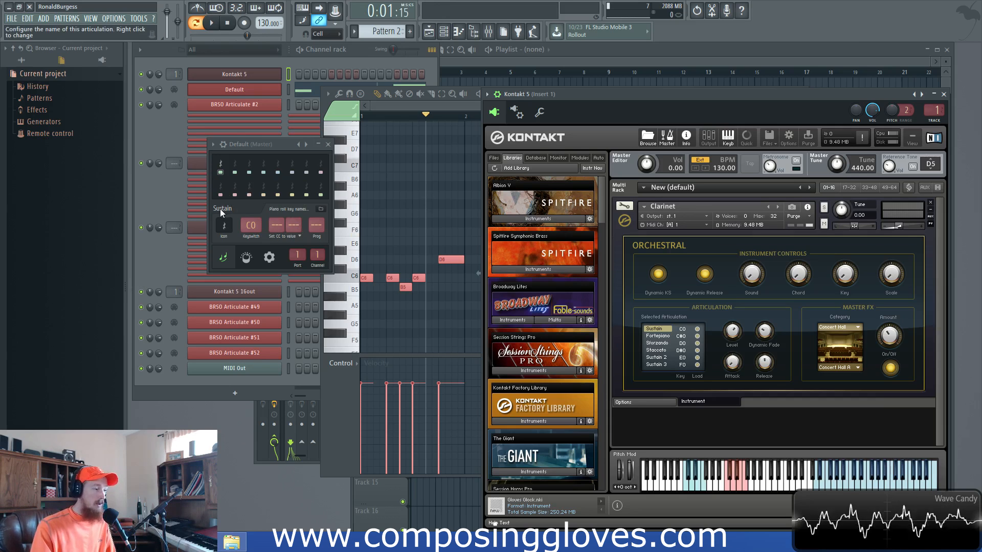
Step: Set the Sustain articulation's icon to value 1
drag(224, 232, 223, 223)
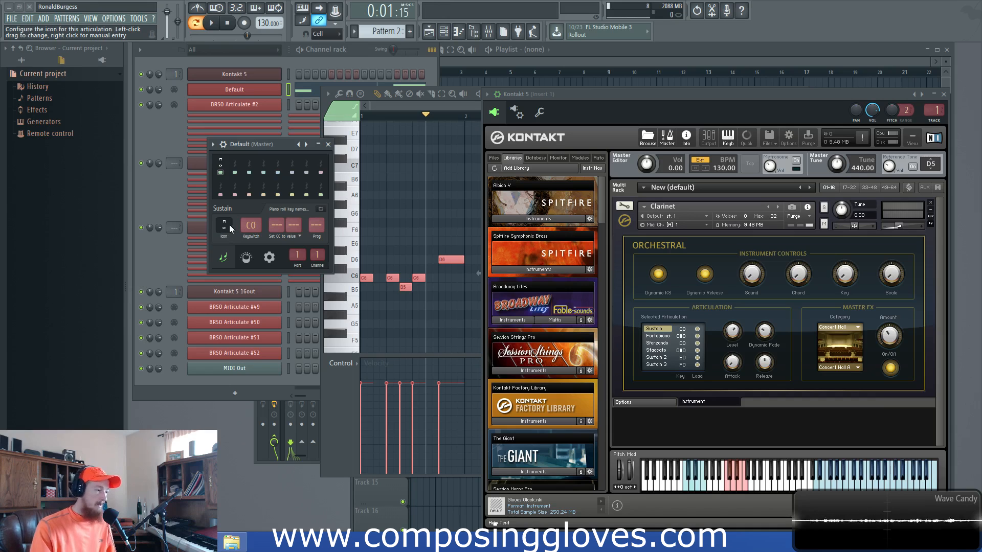
right_click(228, 224)
text(1)
key(Return)
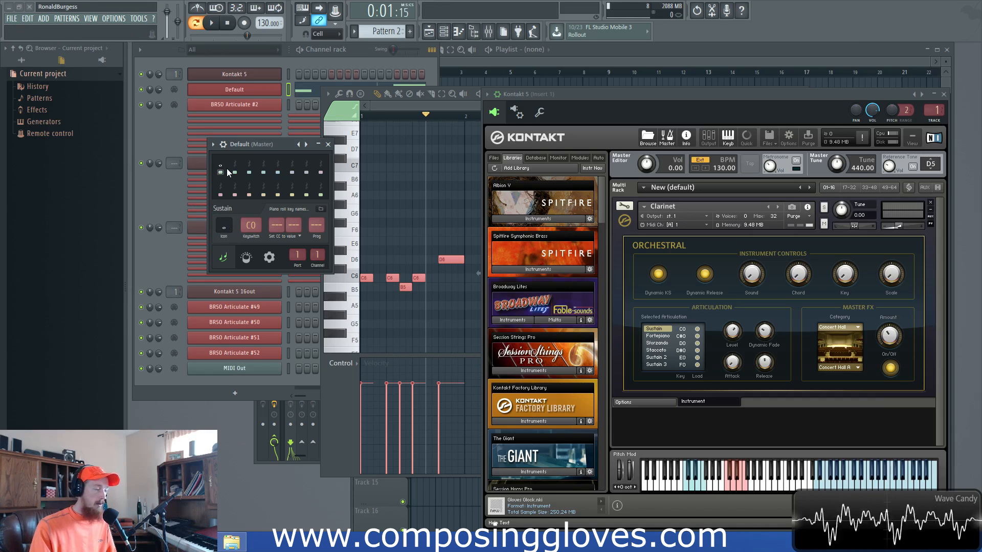
Step: Bring the piano roll forward, deselect the melody and delete its first C6 note
click(419, 108)
scroll(390, 263, up, 4)
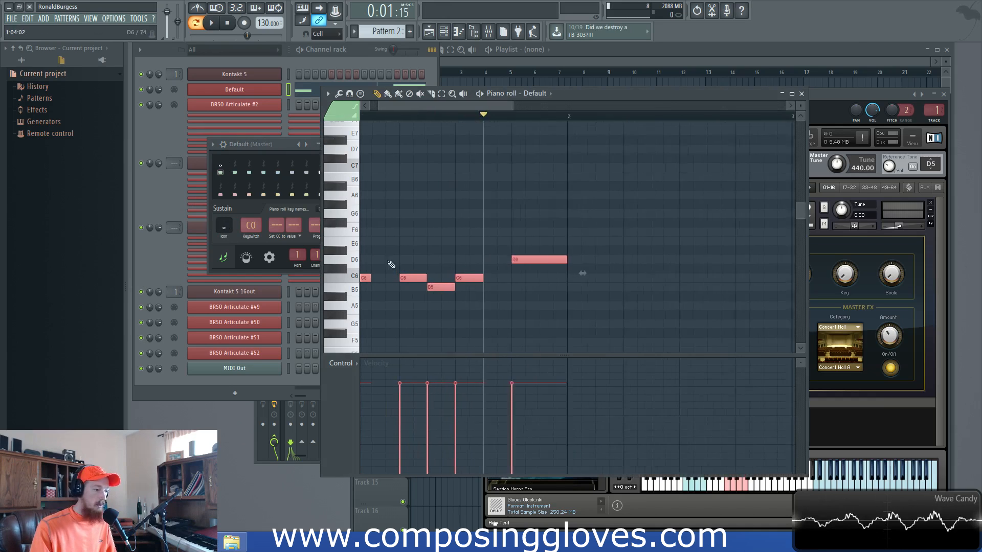
drag(390, 259, 545, 276)
ctrl+click(545, 273)
right_click(379, 298)
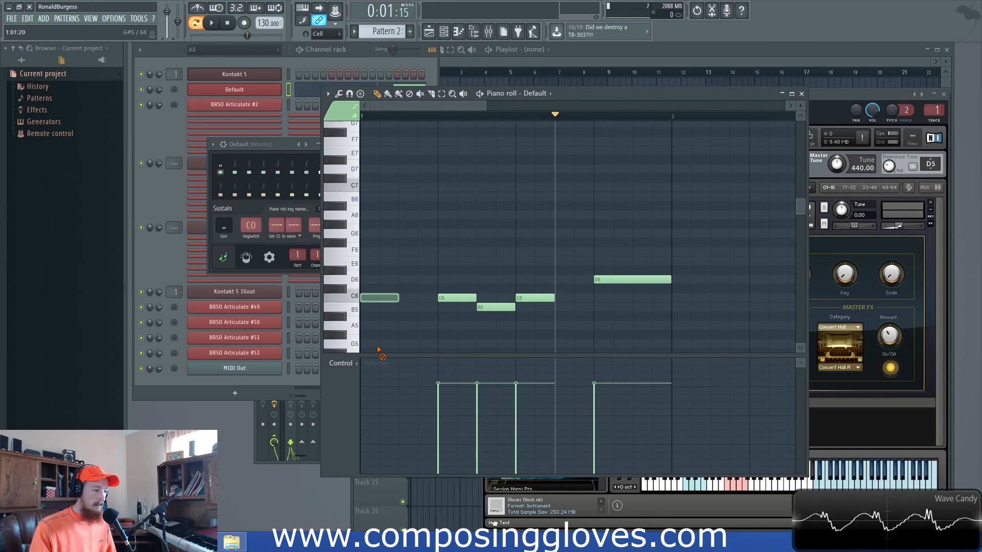
Step: Choose color group 1 (Sustain) and redraw the opening C6 note, extending it up to the next C6
click(341, 110)
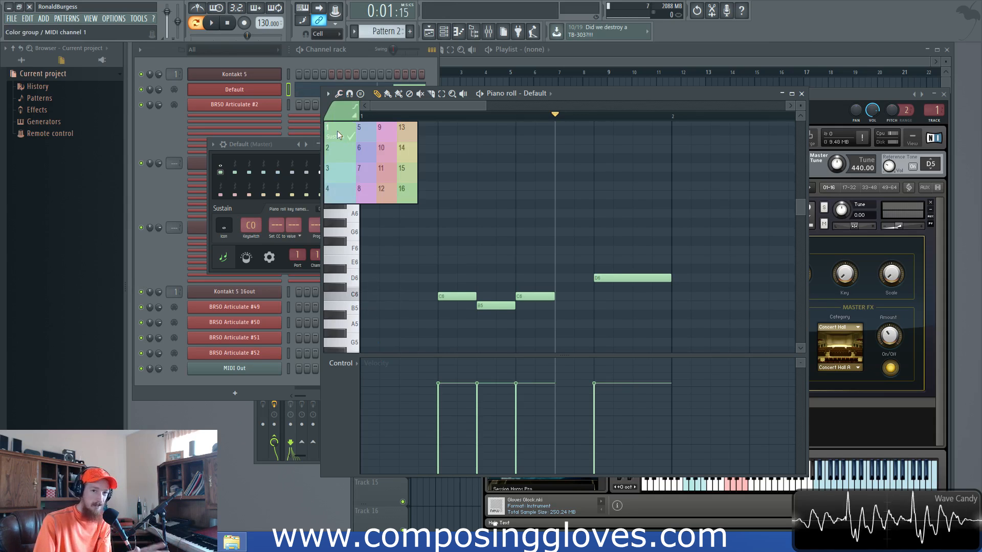
click(336, 130)
click(368, 296)
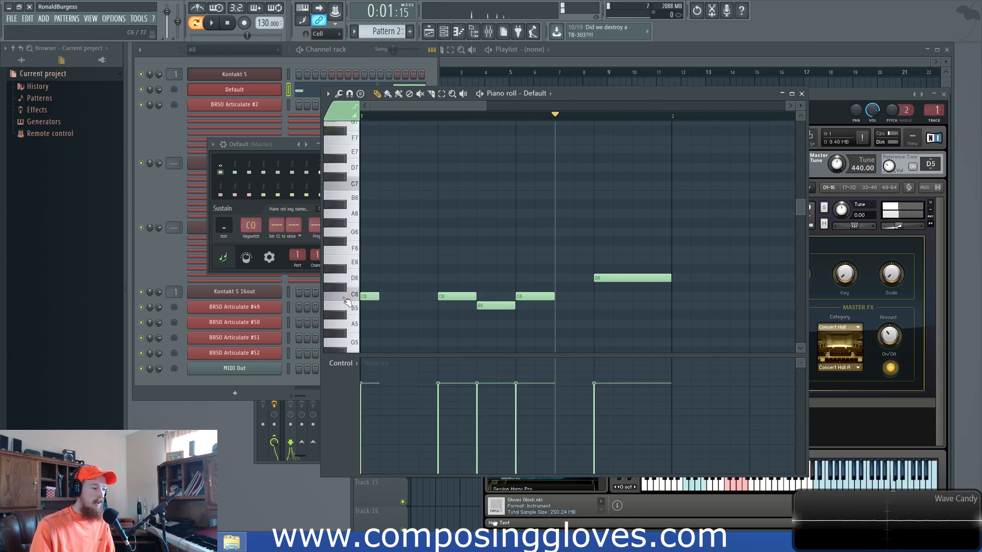
drag(377, 296, 439, 311)
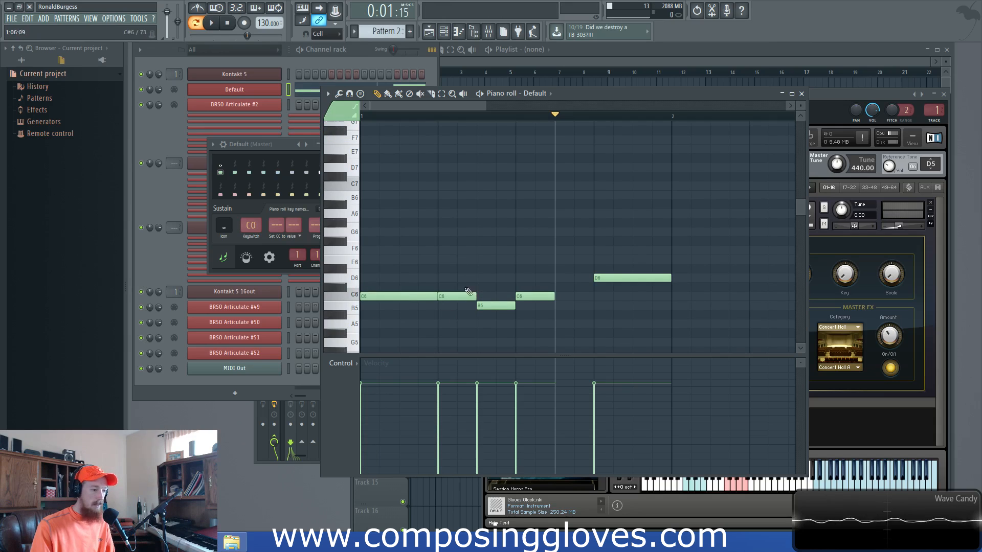
Step: Bring Kontakt back into view and name the plugin's second articulation Sttac
click(829, 121)
click(232, 175)
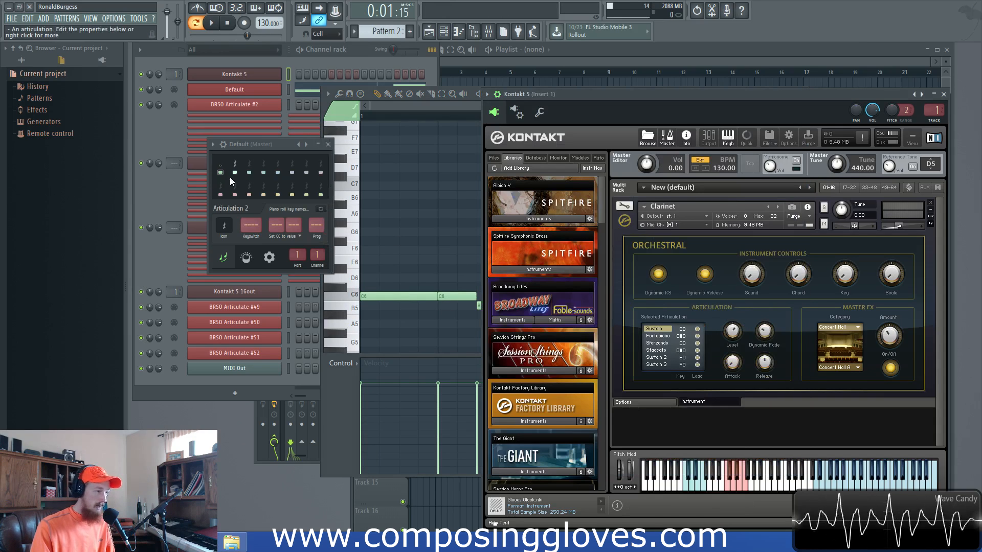
right_click(225, 207)
text(St)
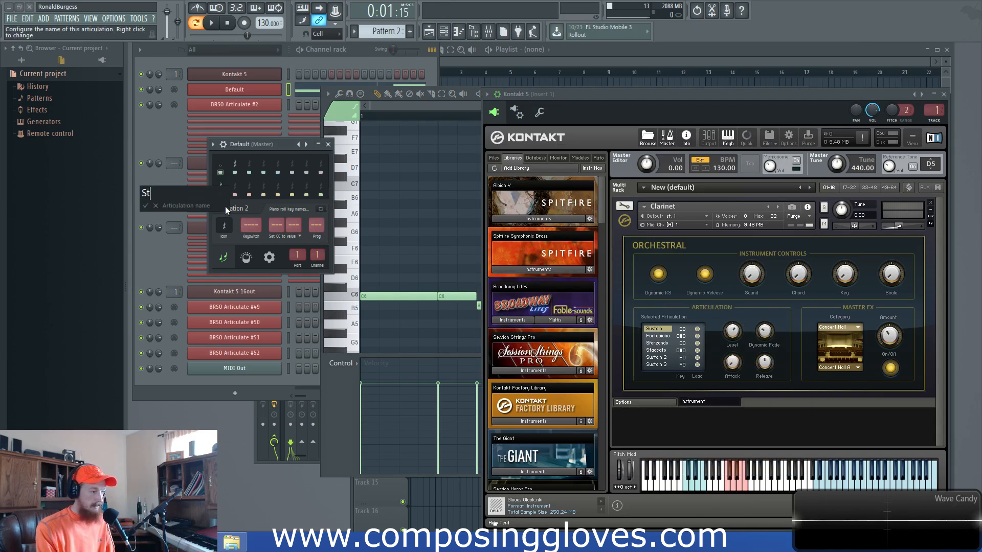
text(acc)
key(Return)
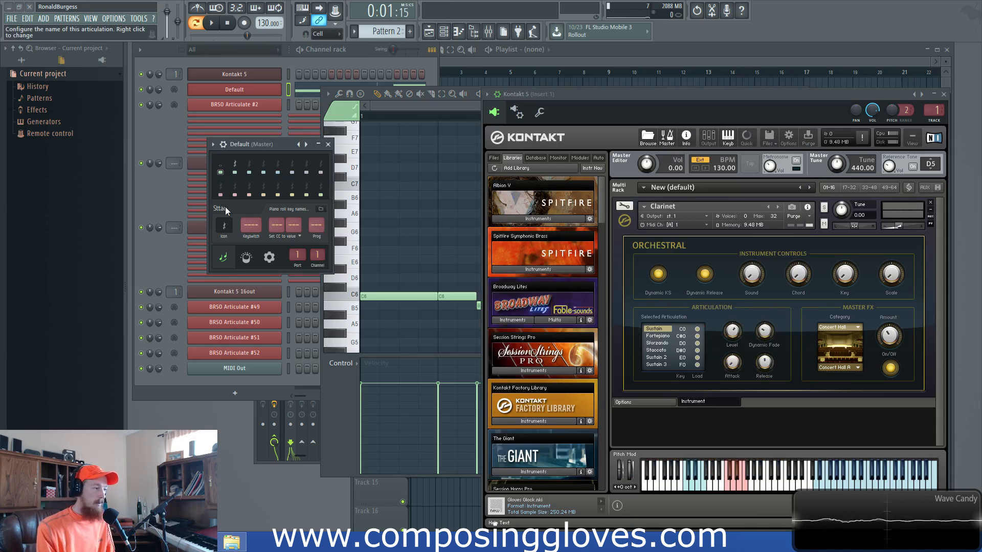
Step: Set the second articulation's keyswitch to D#0 and change its icon to a different note symbol
right_click(247, 225)
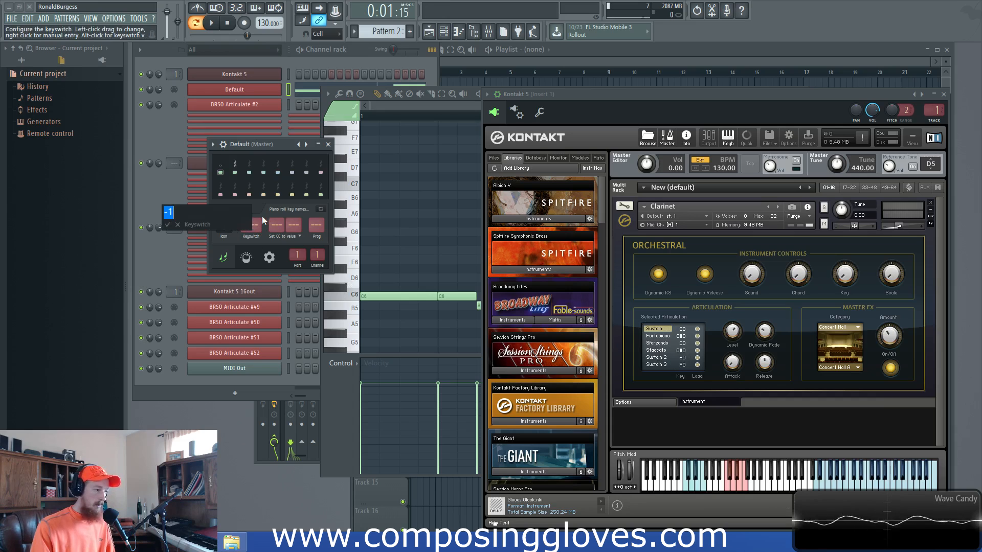
click(261, 216)
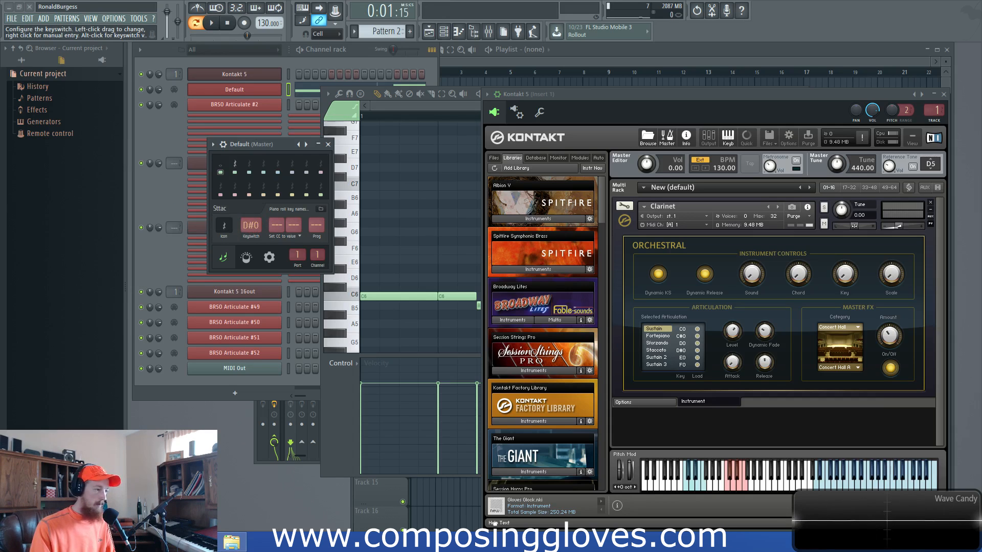
right_click(224, 161)
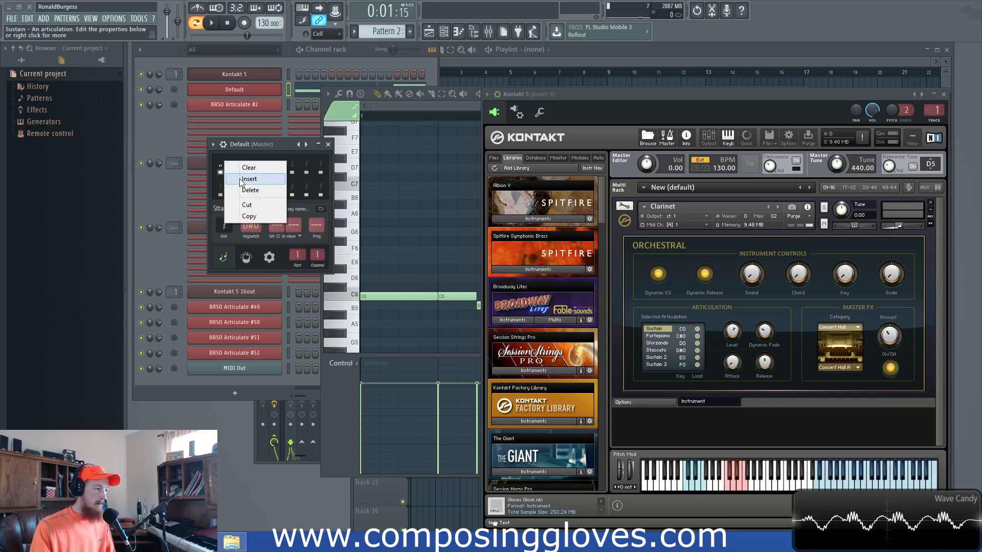
click(274, 147)
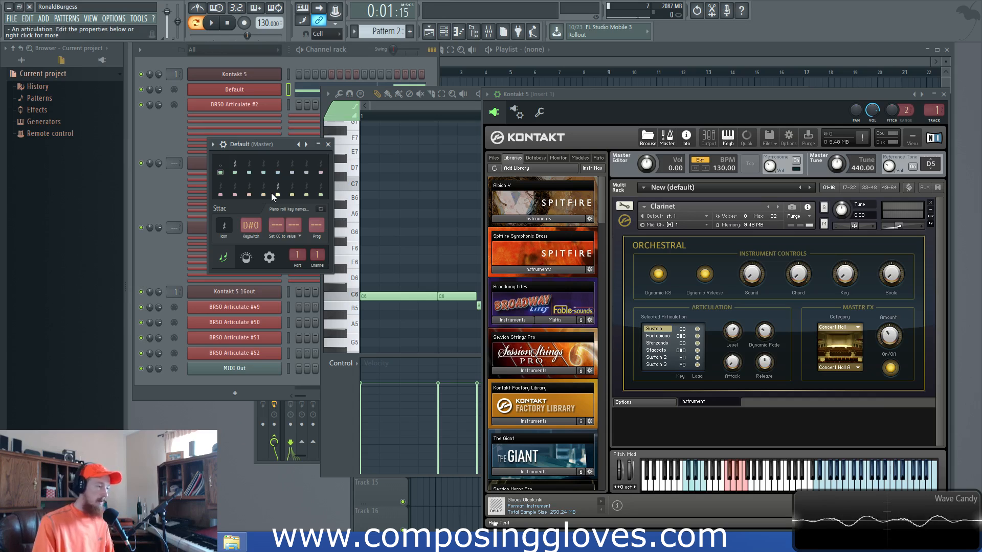
drag(223, 226, 223, 195)
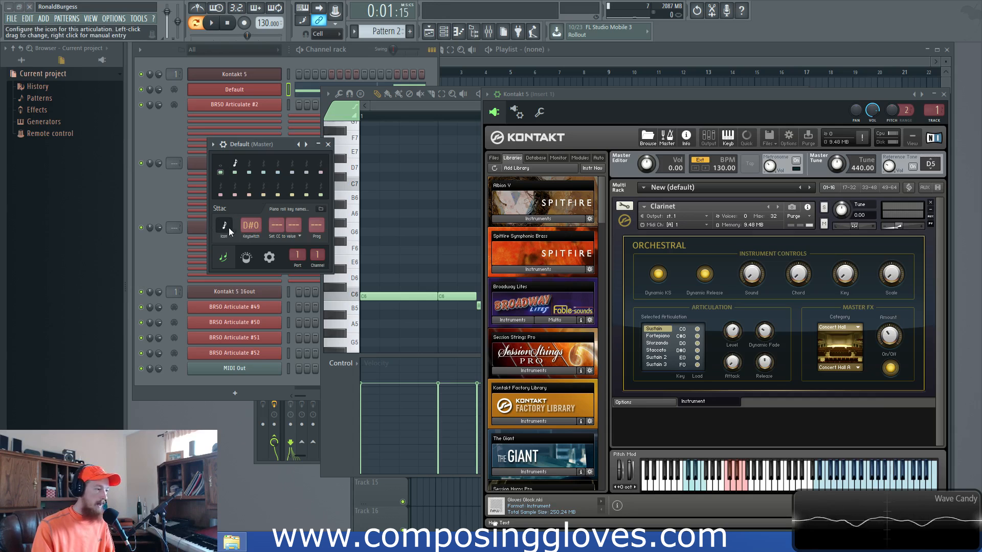
Step: Choose color group 2 (Sttac) and replace the three short notes in the melody with redrawn C6, B5 and C6 notes
click(403, 113)
click(338, 114)
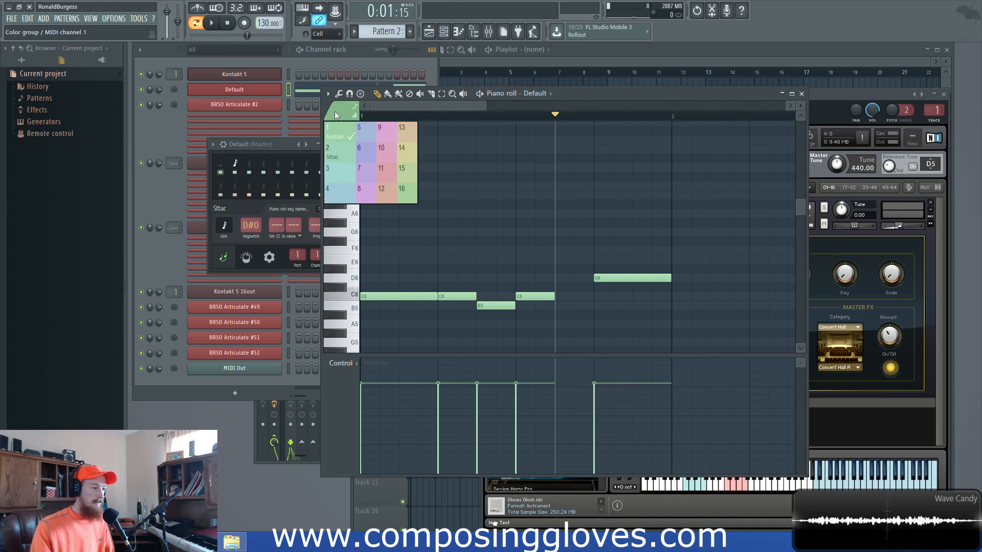
click(336, 150)
right_click(460, 296)
right_click(530, 297)
right_click(509, 306)
click(446, 298)
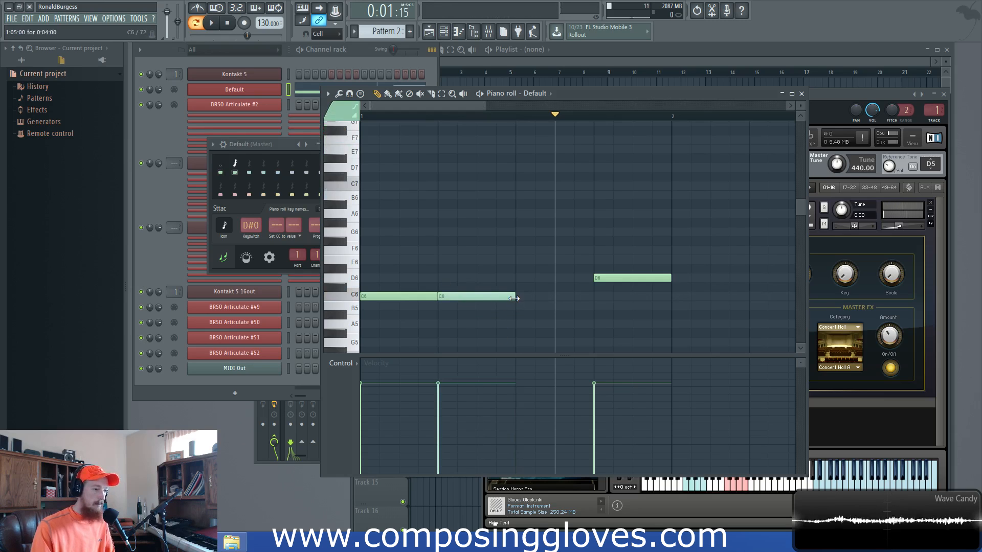
drag(514, 296, 496, 305)
click(514, 305)
click(525, 298)
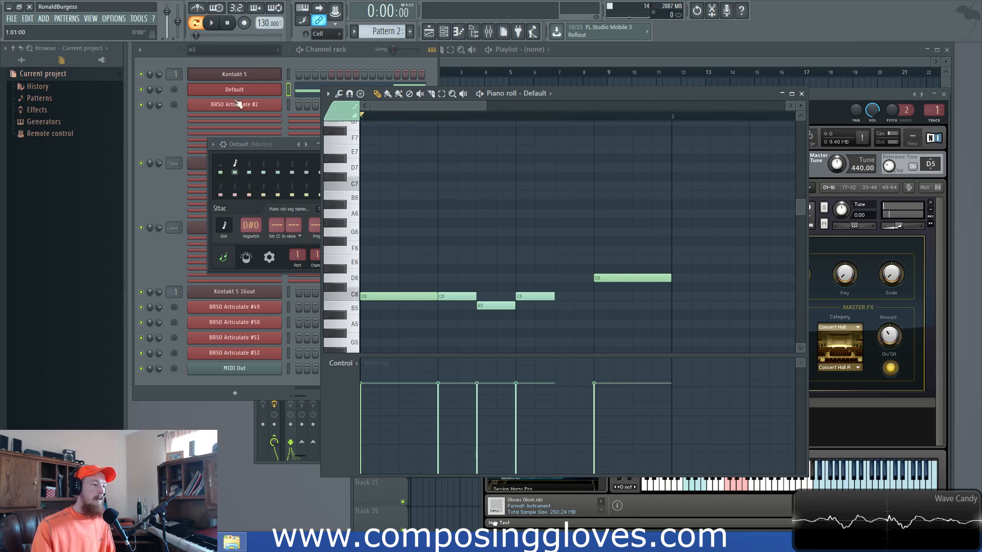
Step: Play the pattern, raise the velocity of the opening C6 and the long D6 notes to maximum, and stop playback
key(space)
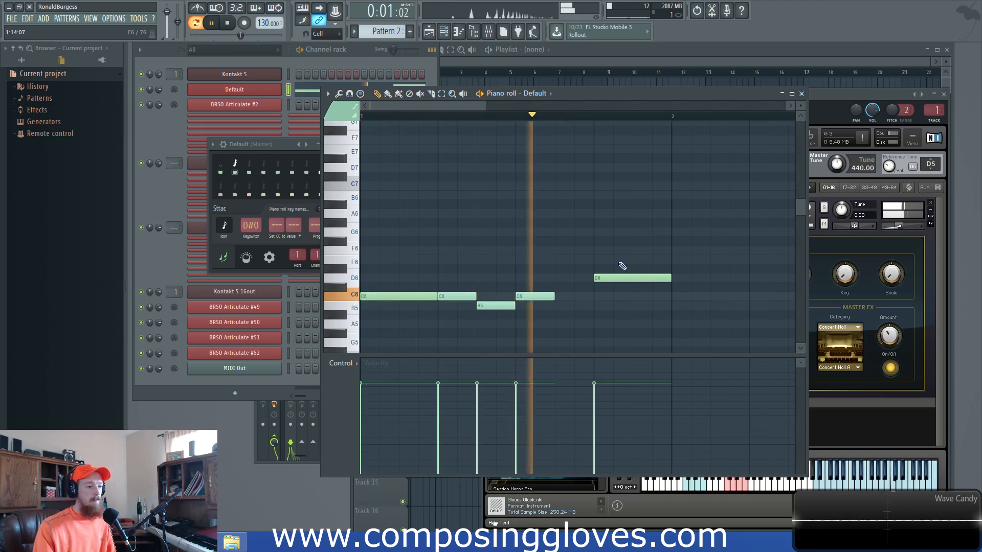
click(383, 359)
click(595, 359)
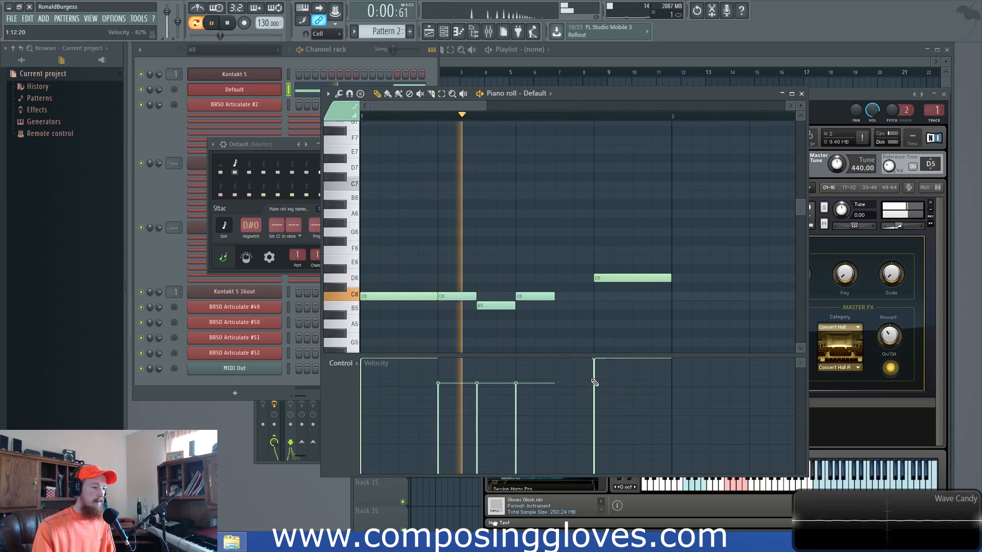
key(space)
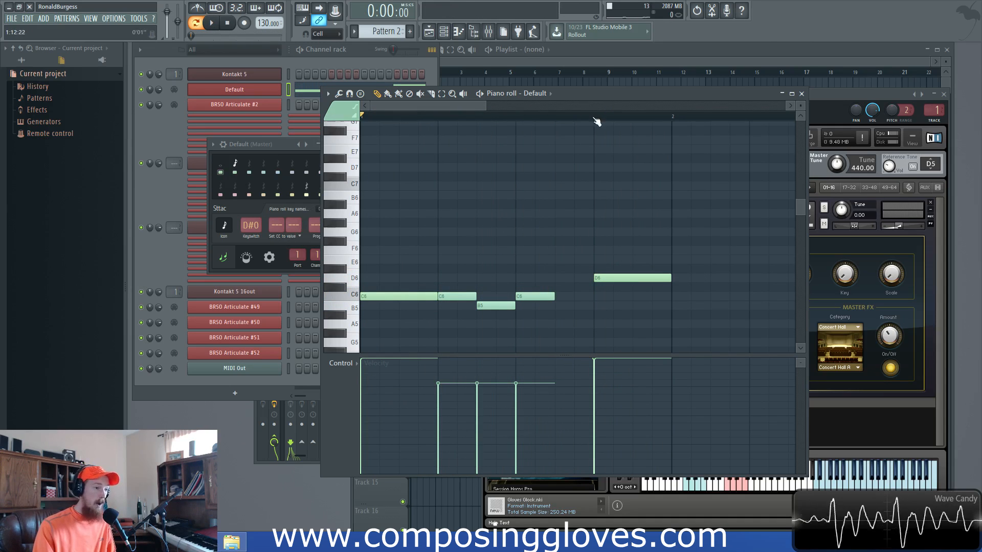
Step: Examine the articulation slots in the plugin and the matching named color groups in the piano roll
drag(597, 97, 588, 89)
click(282, 151)
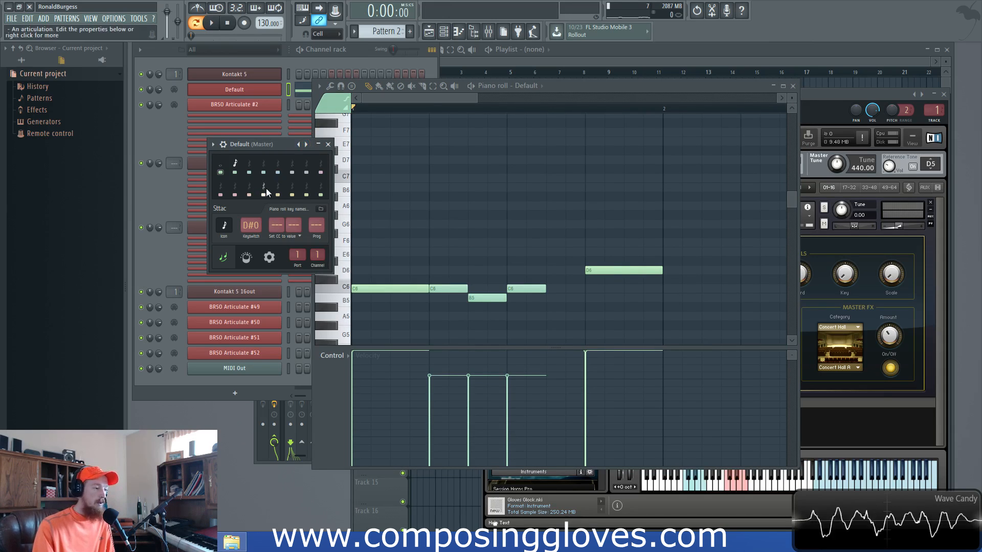
click(435, 94)
click(482, 299)
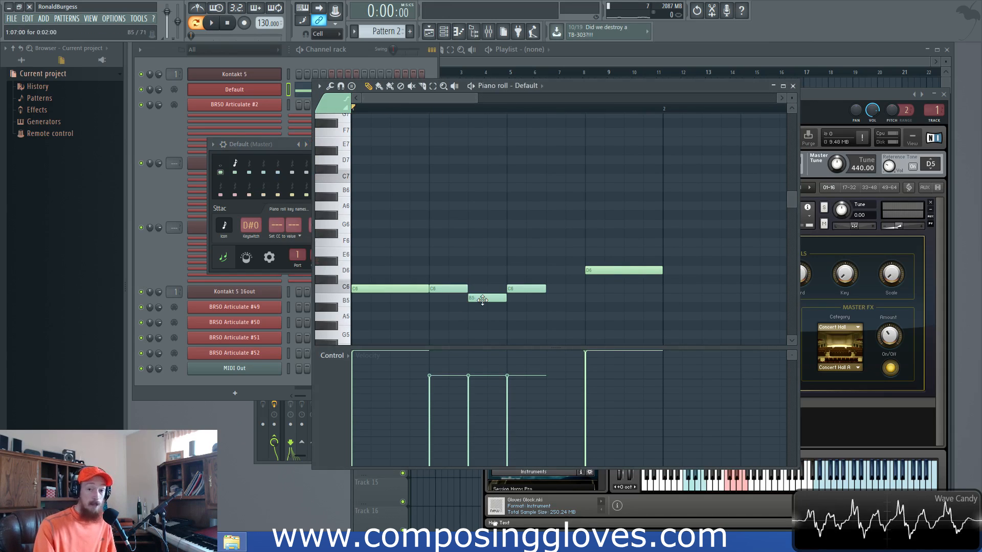
scroll(409, 230, down, 1)
click(339, 105)
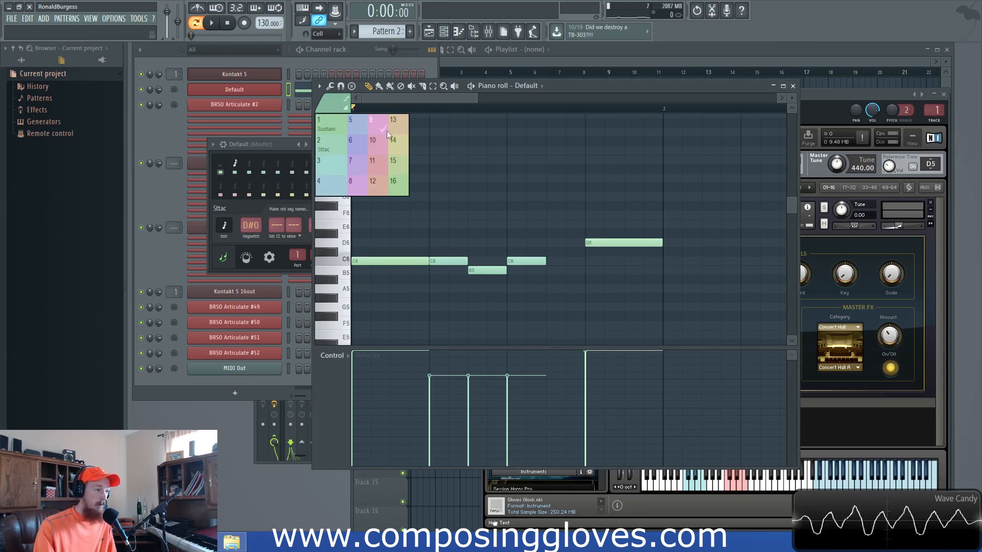
click(434, 101)
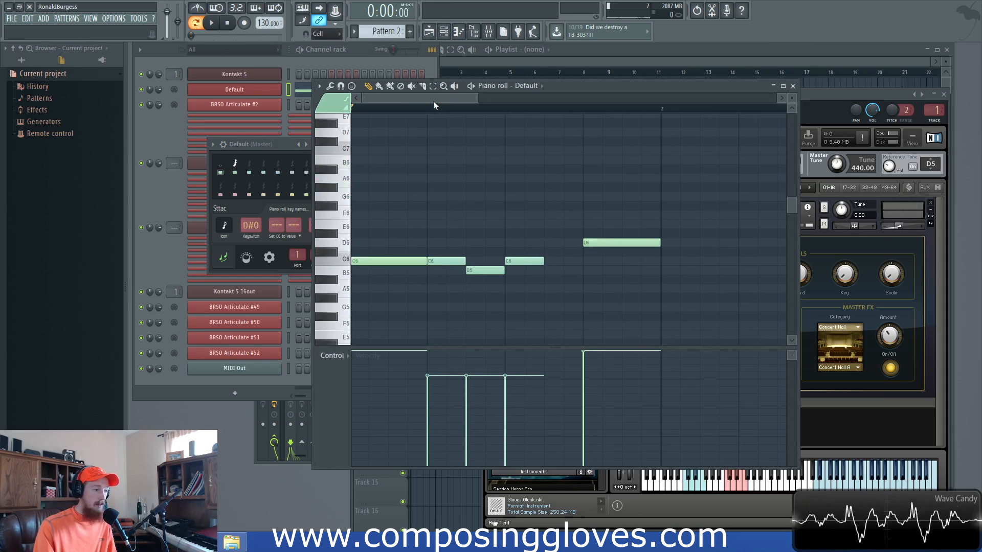
Step: Open the articulation plugin's general settings, turn on CC Ghosting and check the channel's pan, volume and pitch controls
click(277, 151)
click(270, 257)
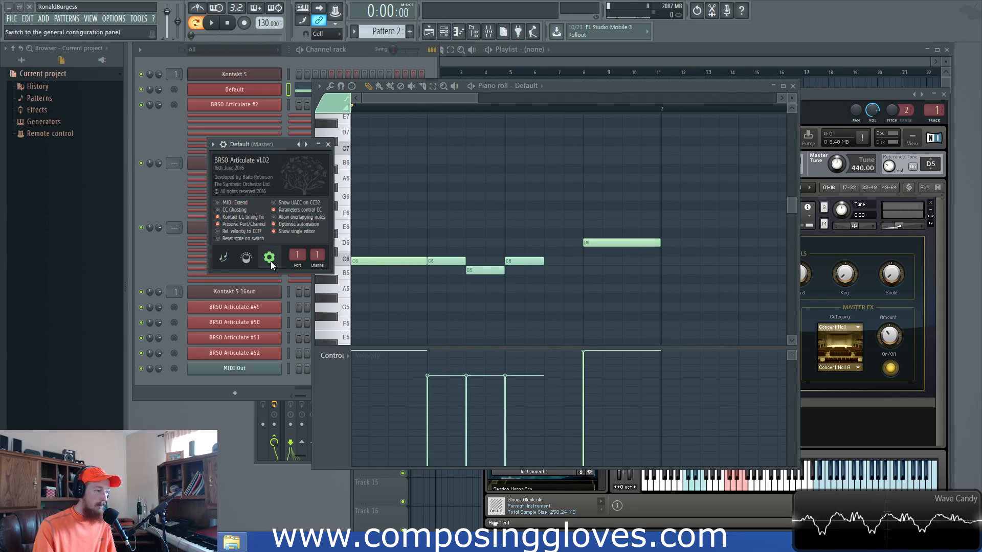
click(233, 210)
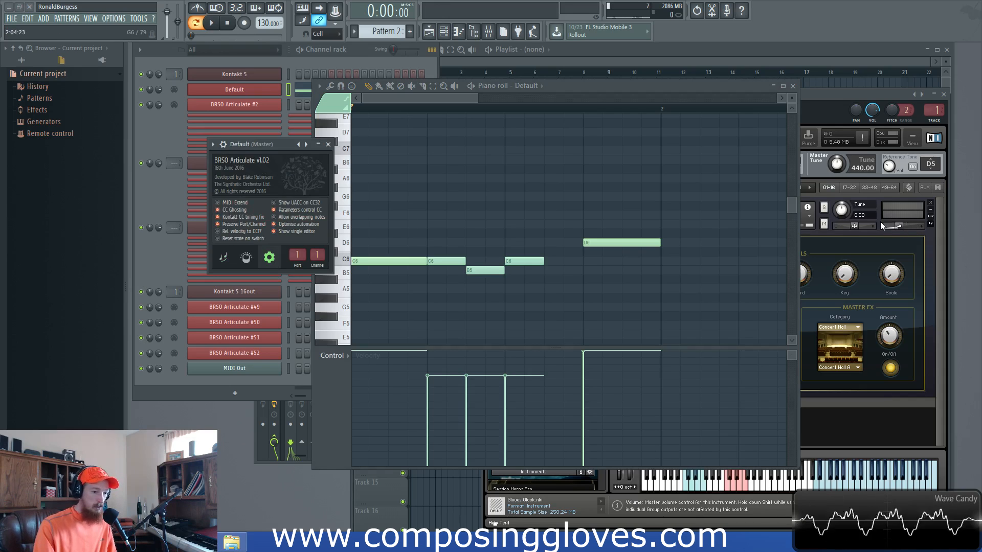
click(224, 145)
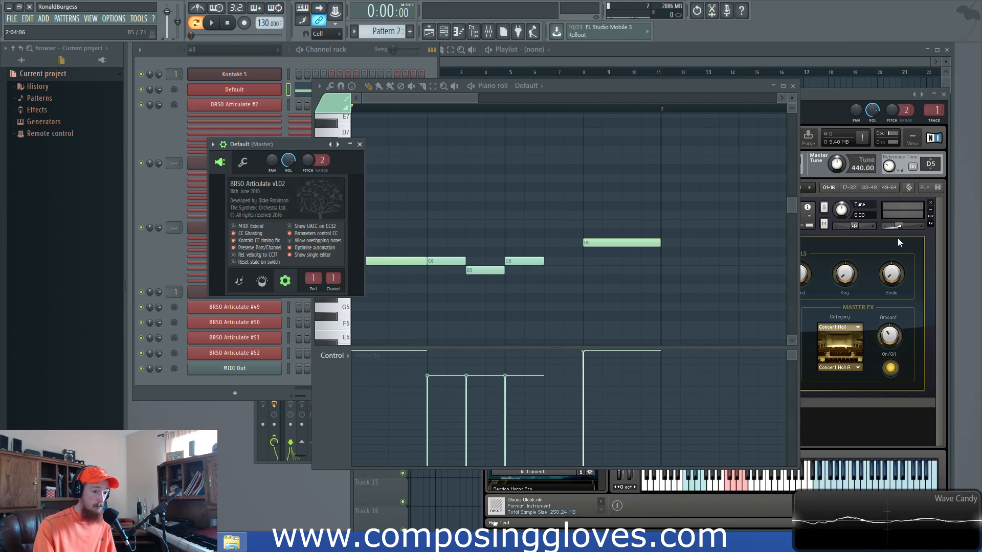
click(223, 145)
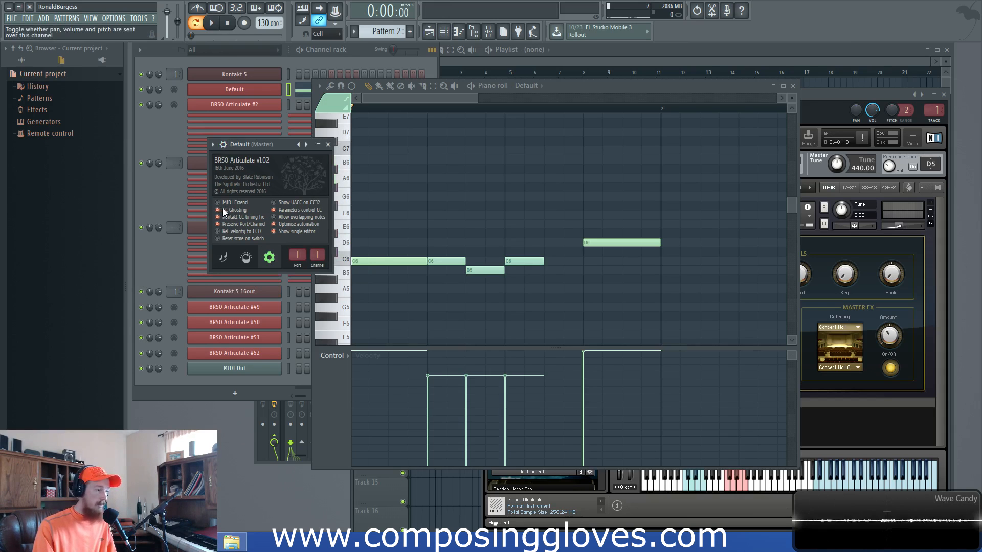
click(225, 134)
click(223, 144)
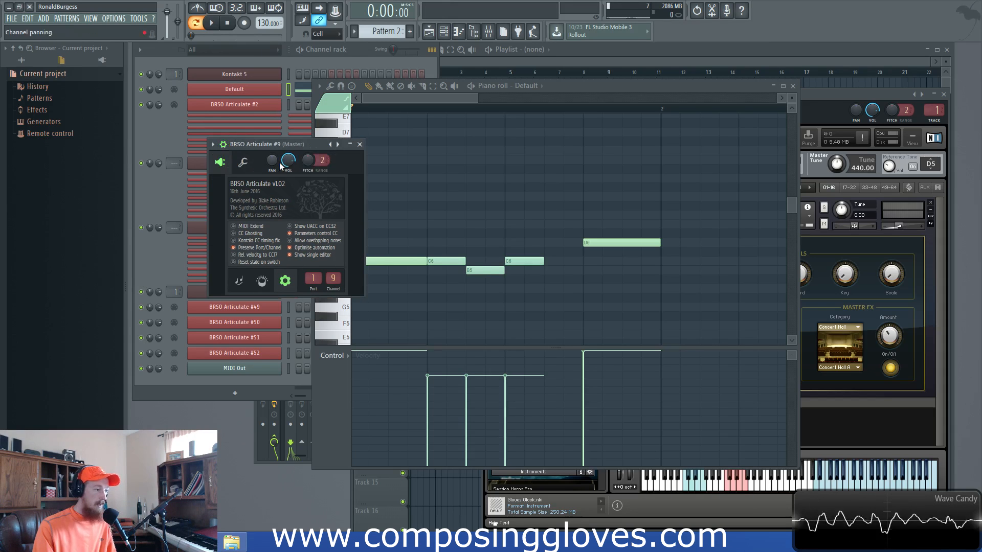
click(223, 144)
click(262, 91)
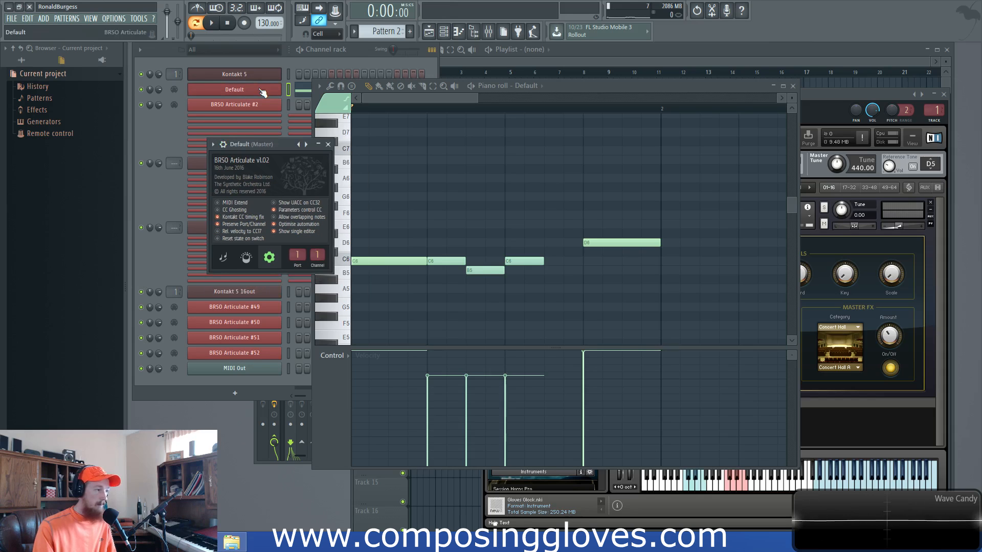
Step: Reveal the Default channel's volume control, test it with CC Ghosting on and off, and leave CC Ghosting on
click(225, 145)
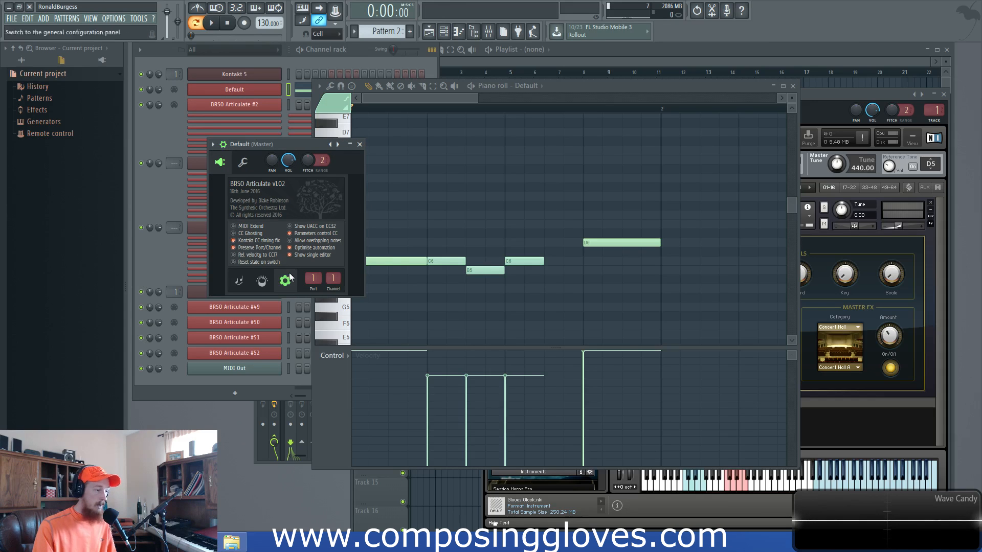
click(247, 233)
drag(291, 160, 291, 189)
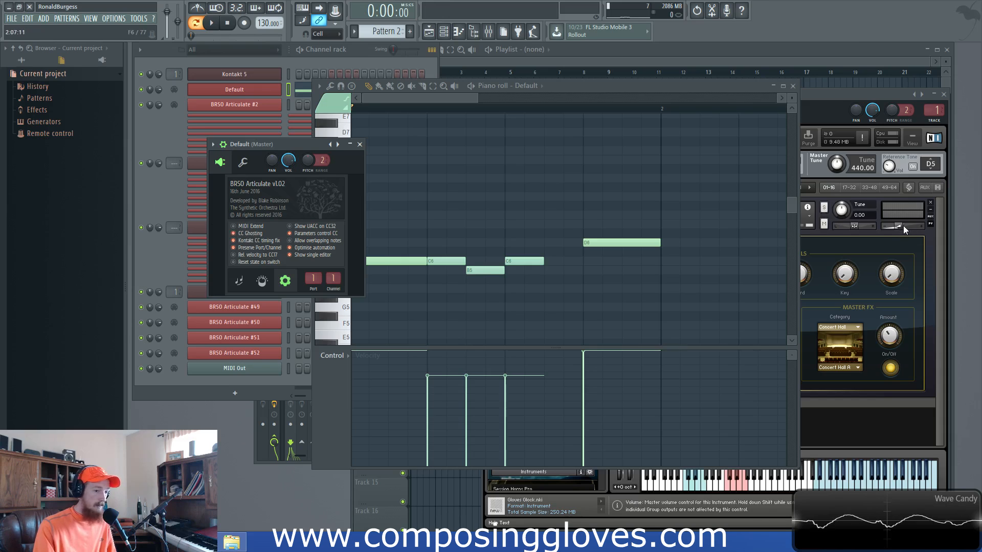
click(249, 234)
drag(288, 160, 288, 142)
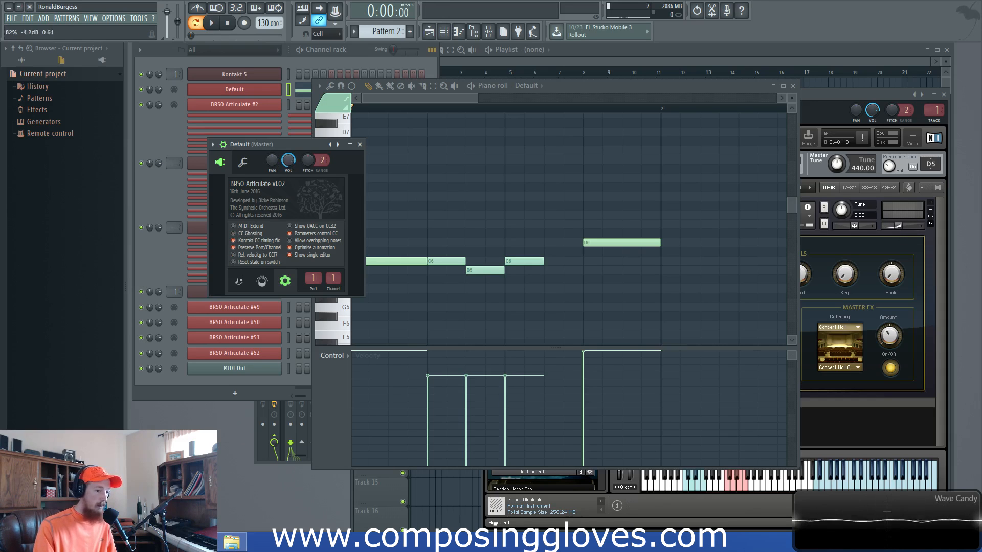
click(244, 240)
drag(288, 160, 288, 184)
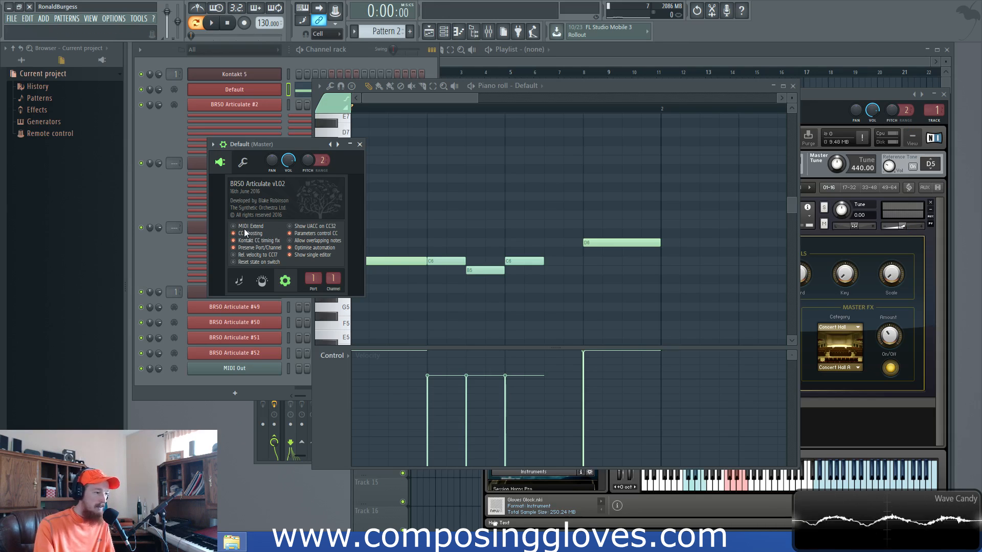
Step: Arrange the articulation plugin and Kontakt windows side by side and hide the plugin's channel pan, volume and pitch controls
drag(292, 147, 317, 168)
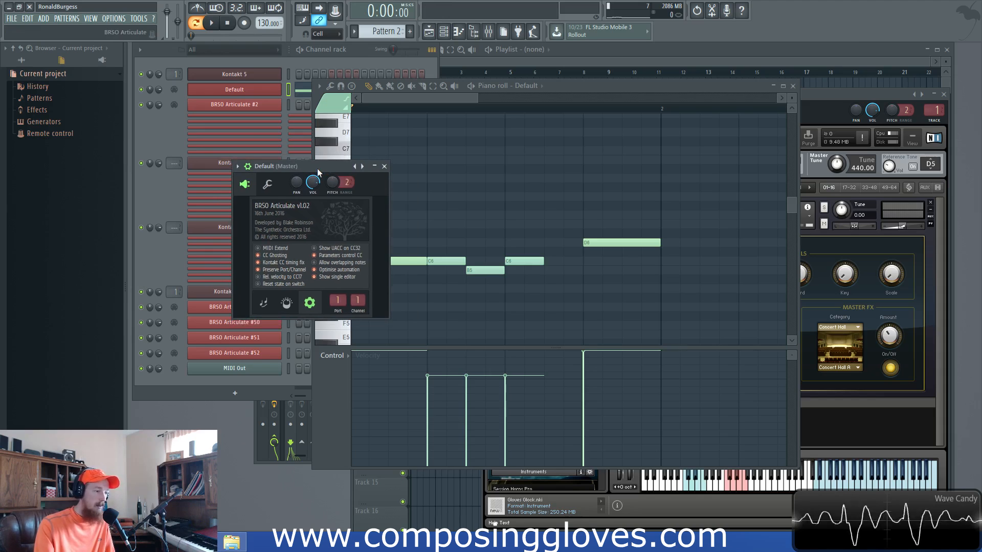
click(833, 97)
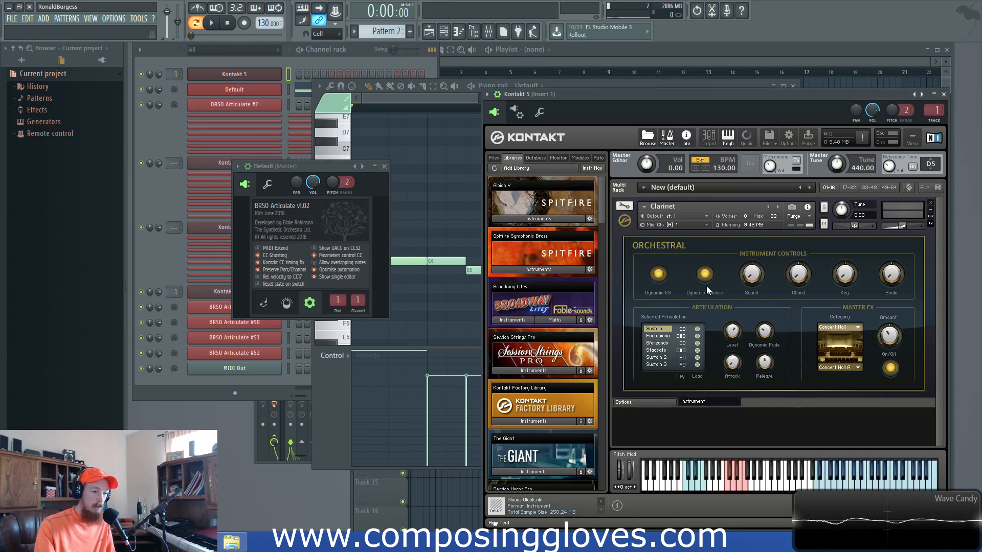
drag(684, 97, 650, 72)
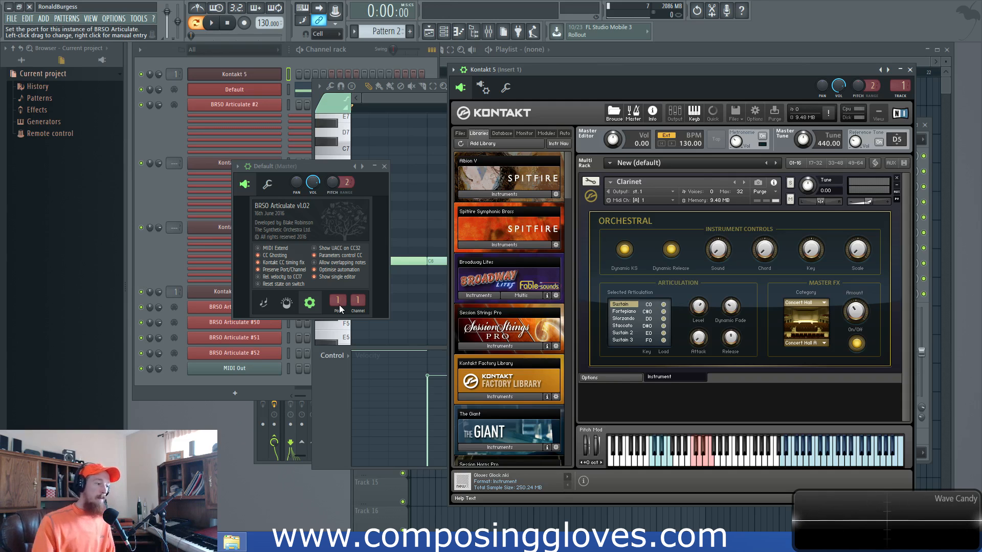
click(266, 271)
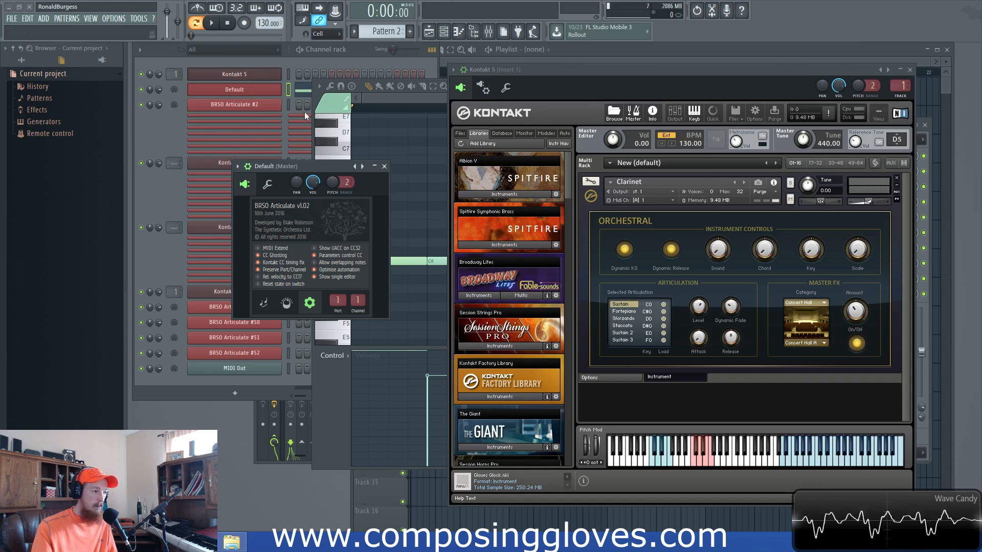
click(269, 187)
click(245, 184)
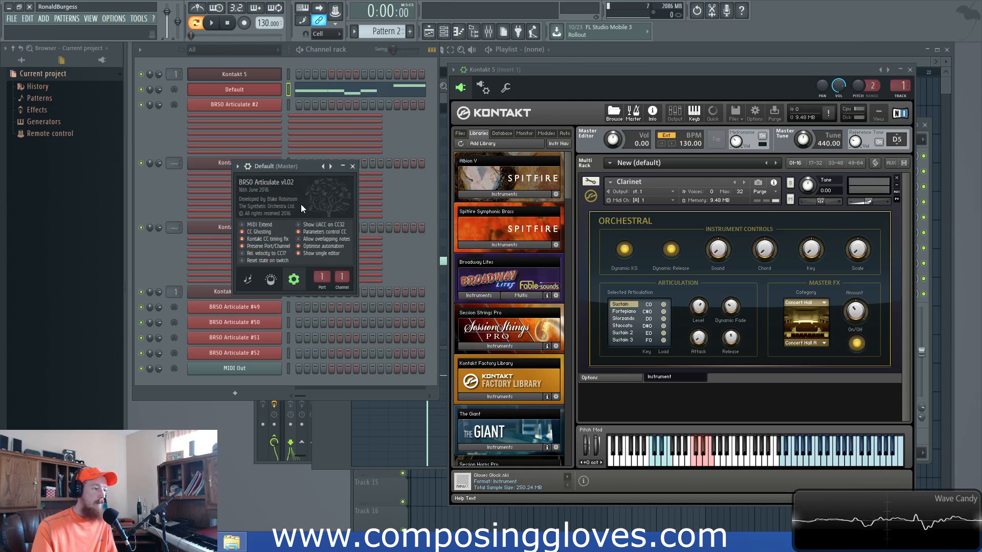
Step: Show the articulation plugin's controllers and adjust the Expression (CC 11) controller up to 127
click(271, 279)
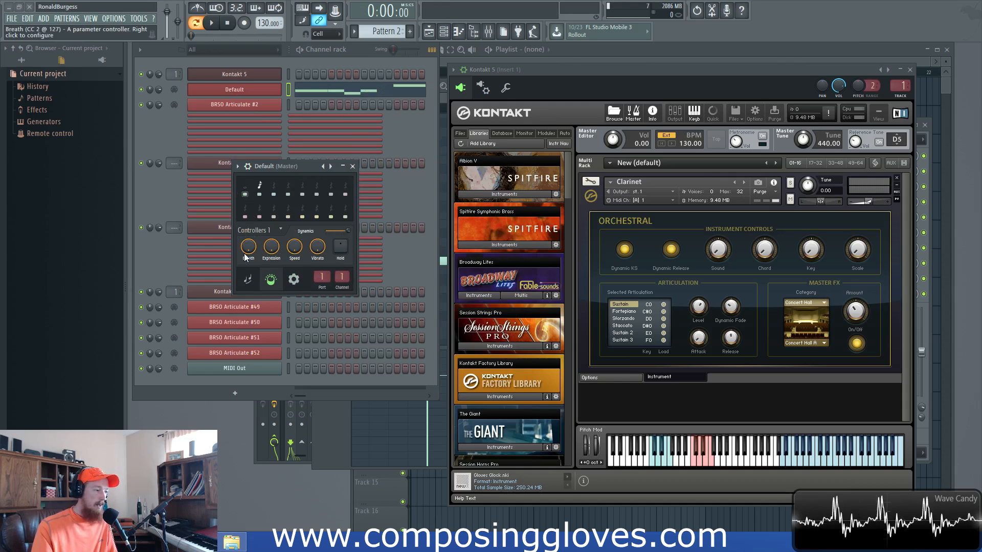
click(273, 249)
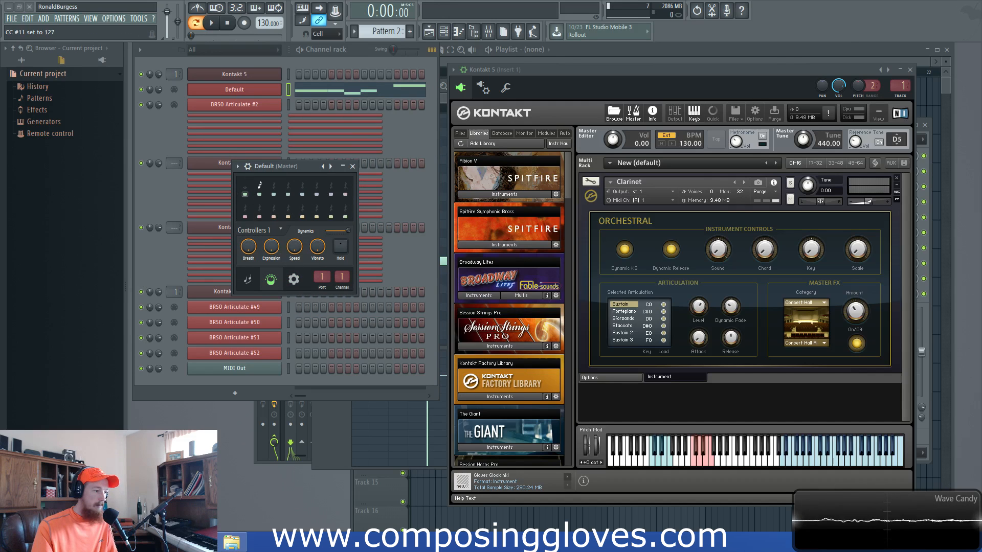
drag(272, 249, 272, 199)
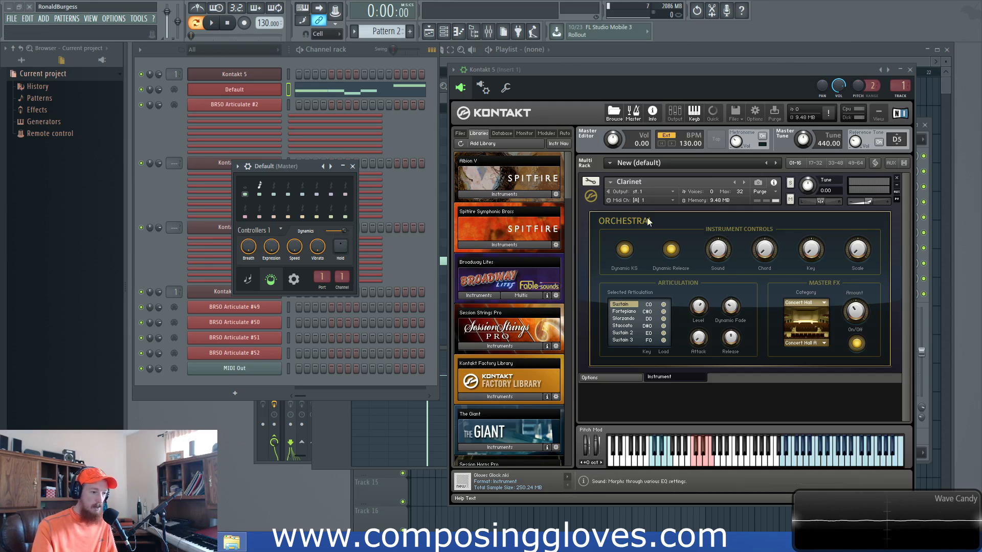
Step: Collapse the Clarinet in Kontakt and load the a - Horn Solo instrument from Spitfire Symphonic Brass
click(590, 195)
click(501, 245)
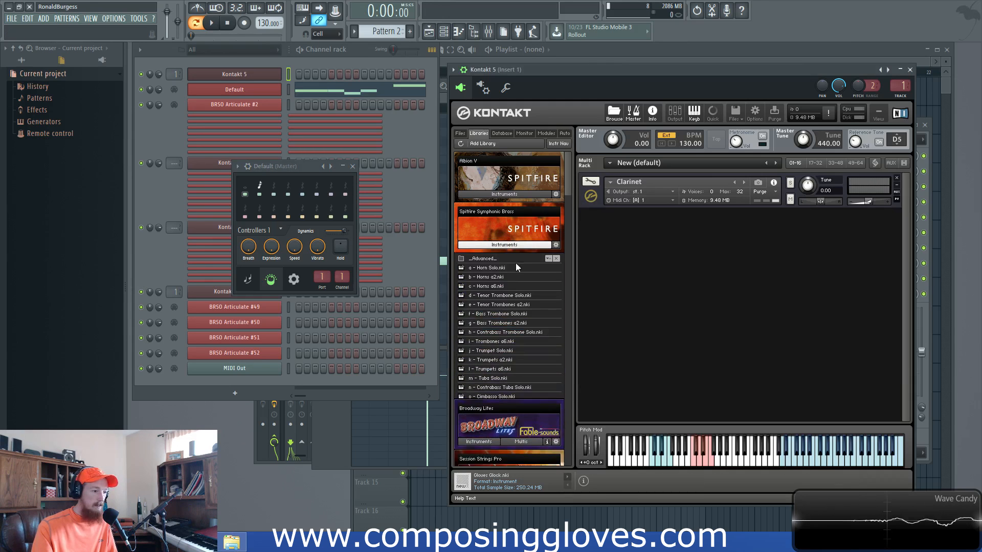
click(513, 269)
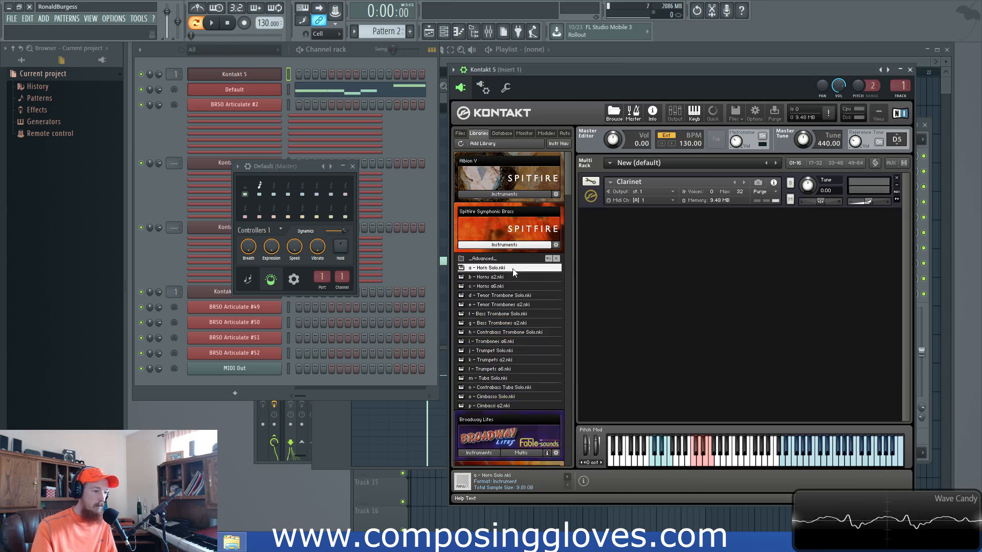
double_click(513, 269)
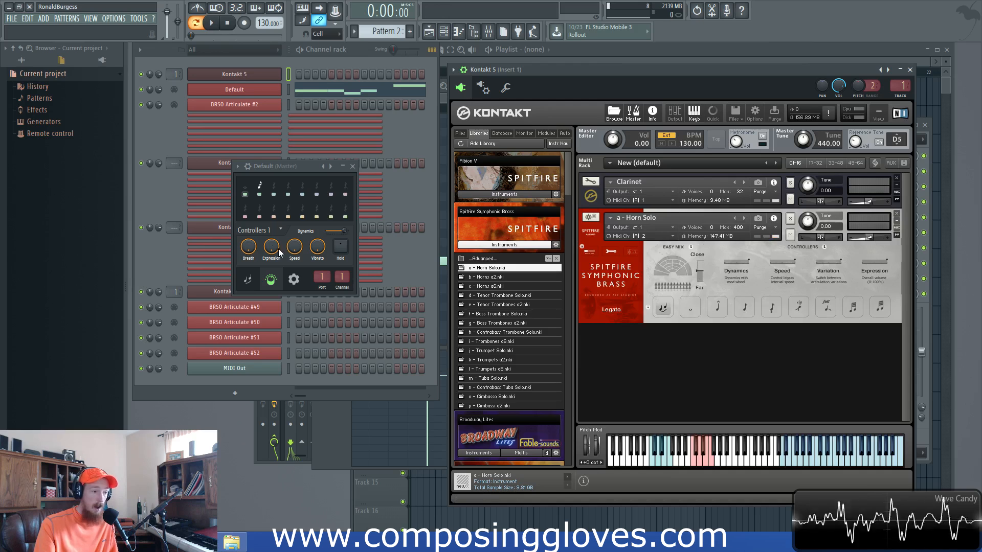
Step: View the Breath controller's options, then try adjusting the Expression and Dynamics controllers
right_click(249, 247)
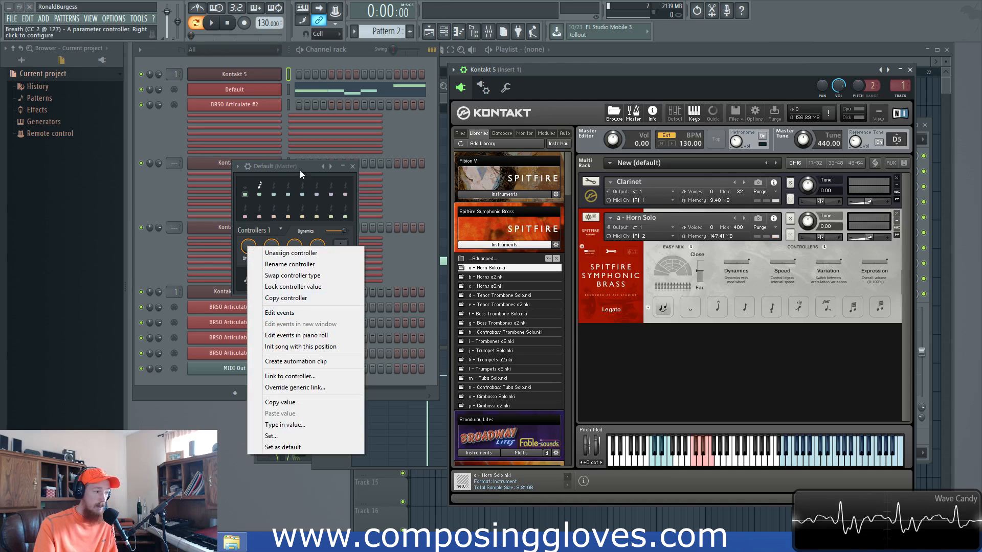
click(296, 179)
click(268, 249)
drag(271, 246, 271, 271)
mouse_move(342, 232)
mouse_down()
mouse_move(333, 231)
mouse_move(341, 231)
mouse_up()
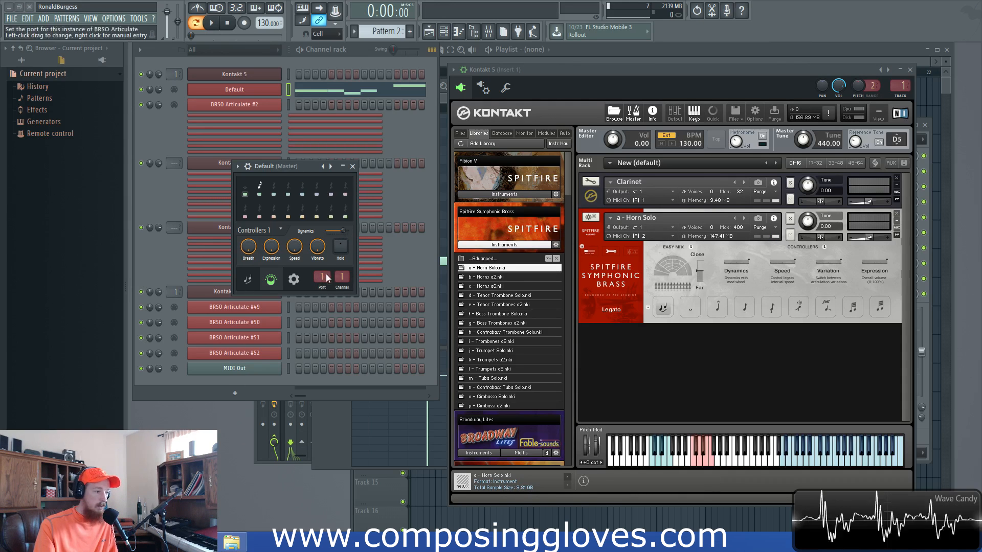
Step: Set the articulation plugin's channel to 2, adjust Expression, lower Dynamics and move the plugin window slightly higher
mouse_move(272, 246)
mouse_down()
mouse_move(272, 256)
mouse_move(271, 239)
mouse_up()
drag(343, 231, 294, 240)
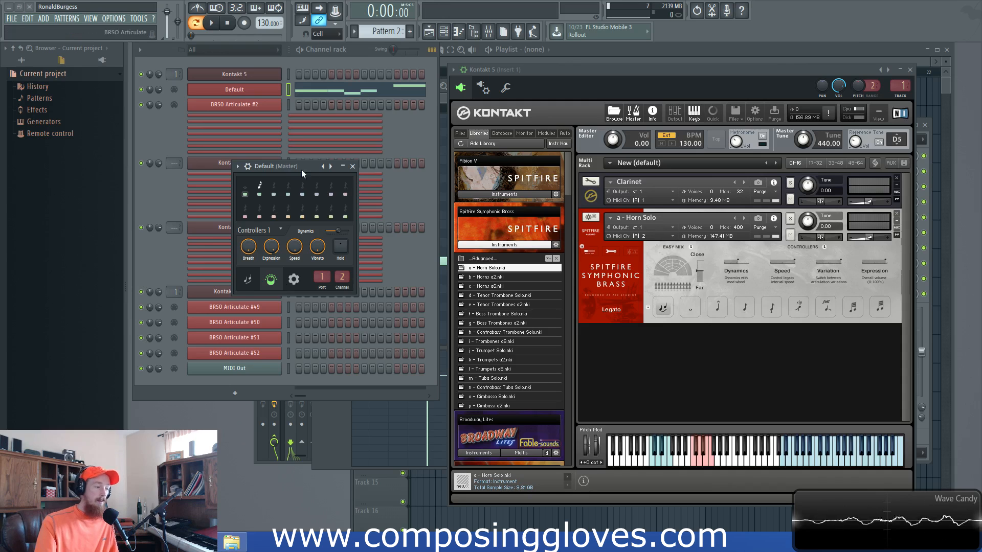
drag(310, 170, 324, 158)
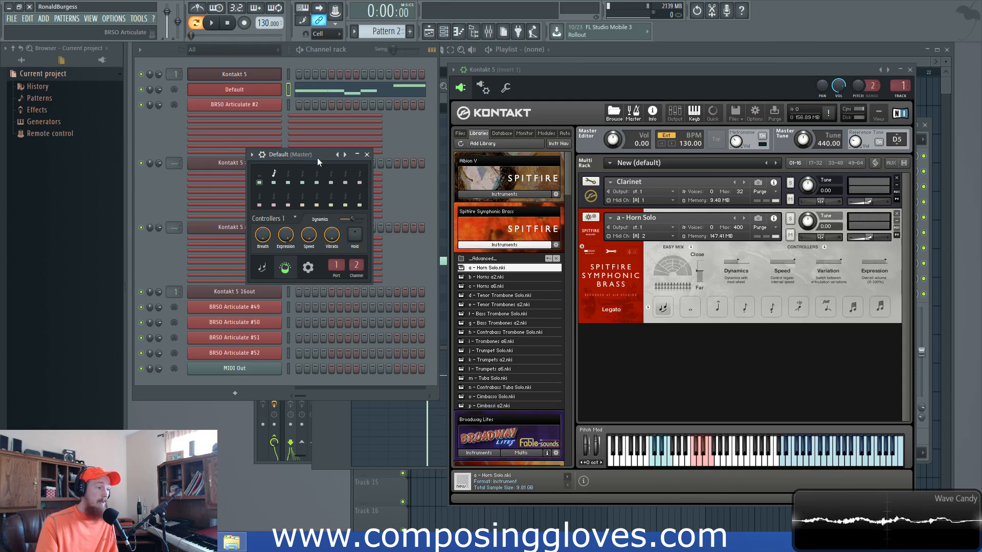
Step: Move the articulation plugin window slightly up, view its settings page, and return to the articulation page
drag(317, 158, 341, 142)
click(332, 250)
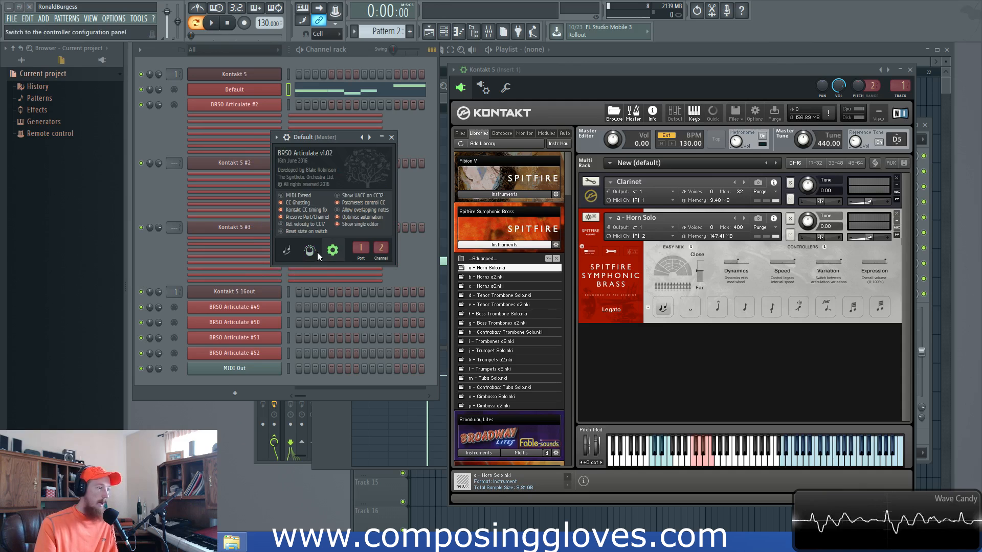
click(311, 249)
click(284, 252)
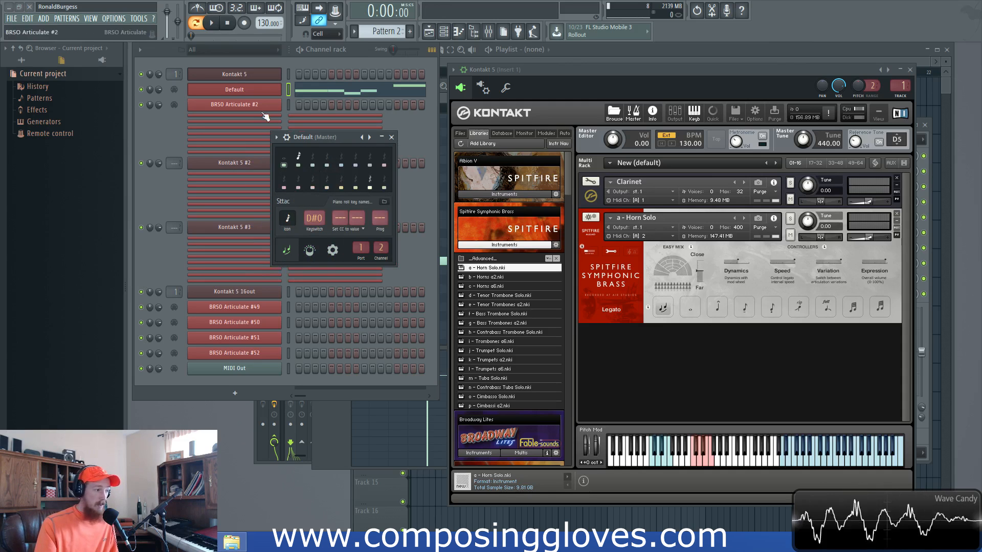
Step: View the Default channel's note color groups in its piano roll, then bring Kontakt back to the front
click(332, 90)
click(332, 106)
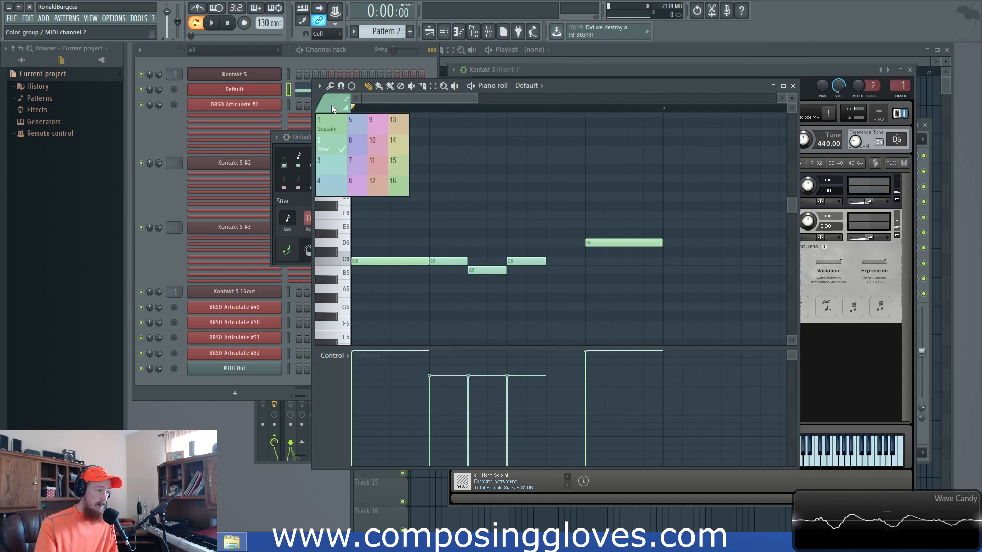
click(285, 147)
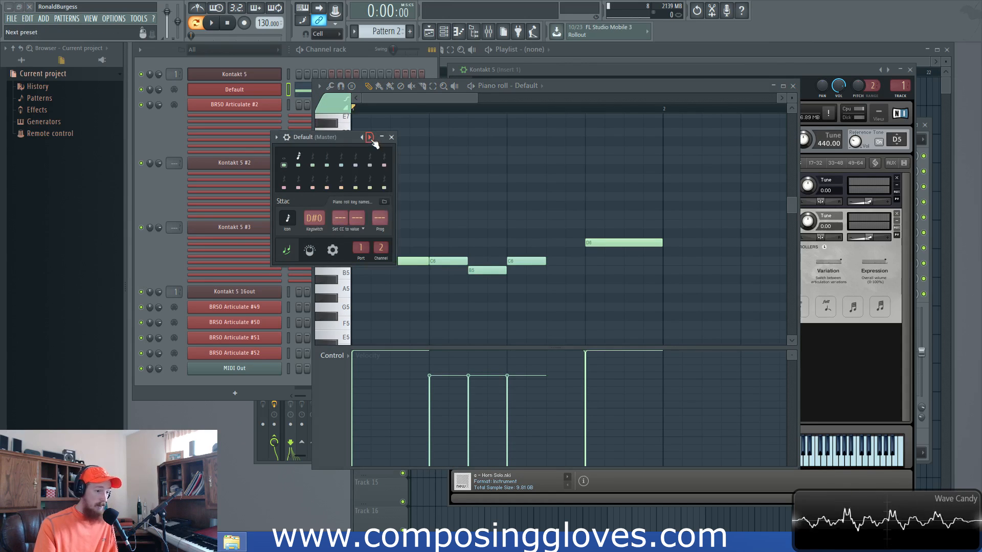
click(790, 351)
click(810, 351)
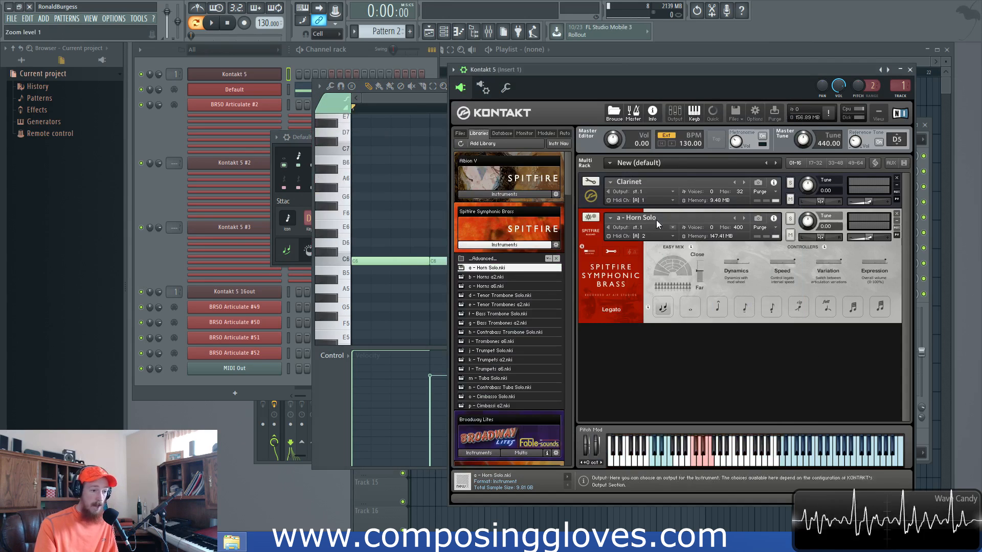
Step: Browse Kontakt's Session Strings Pro library and the Quick-Load folders down to Strings, Sections 1 and 2, Contemporary, Ensemble
click(504, 245)
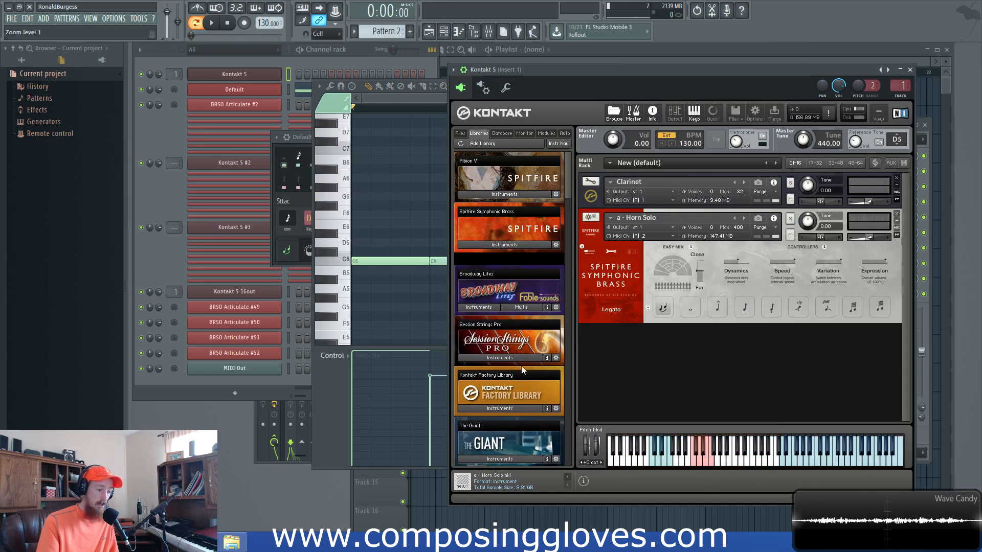
click(512, 347)
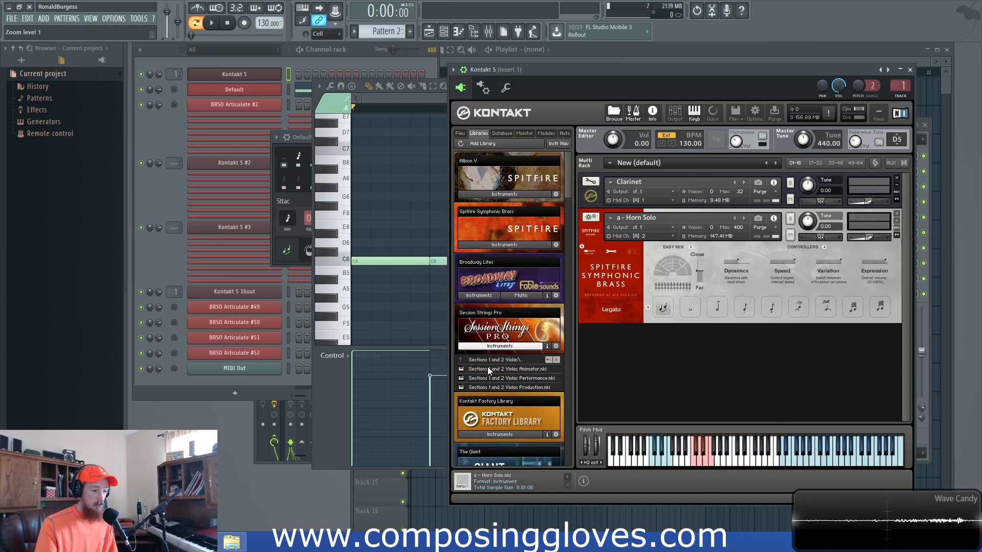
double_click(635, 365)
click(603, 398)
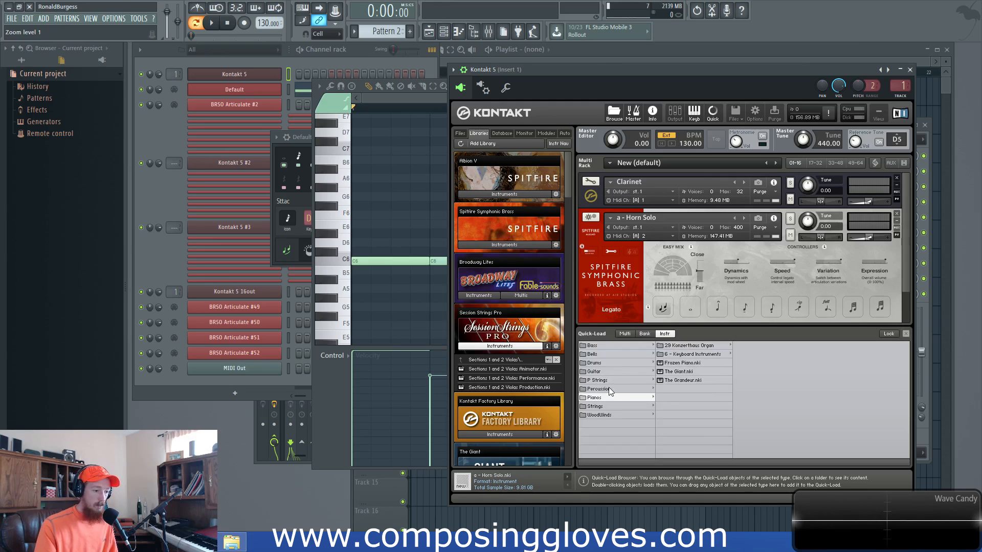
click(611, 379)
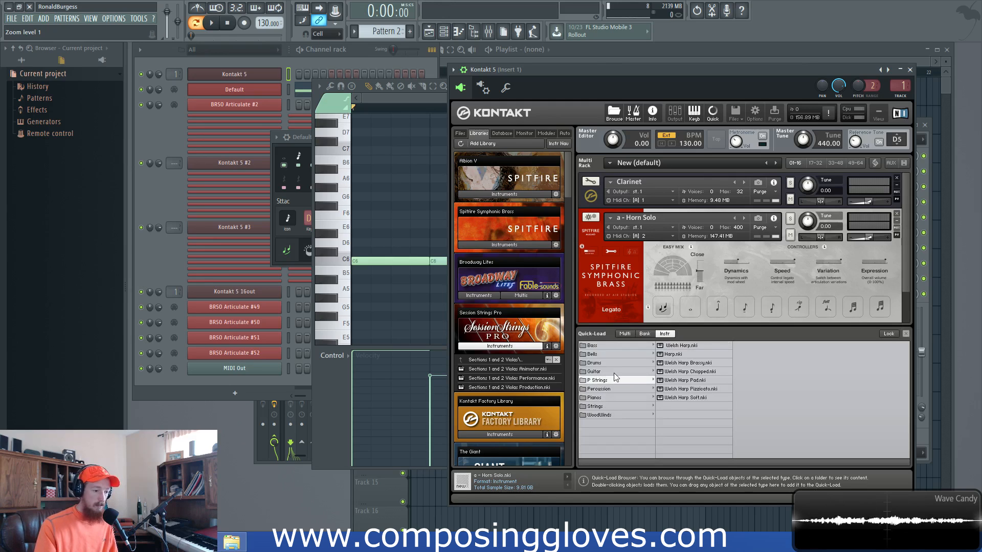
click(600, 406)
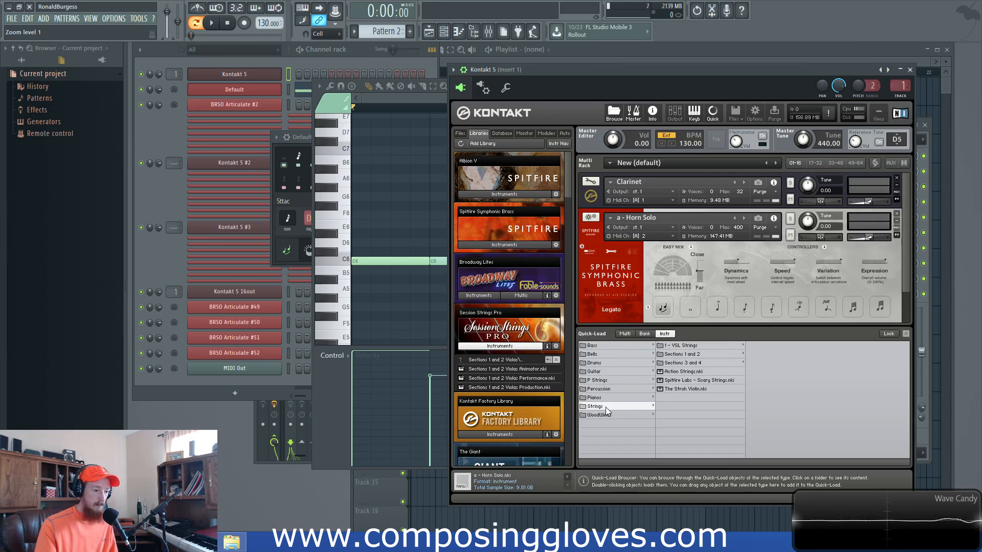
click(699, 353)
click(765, 346)
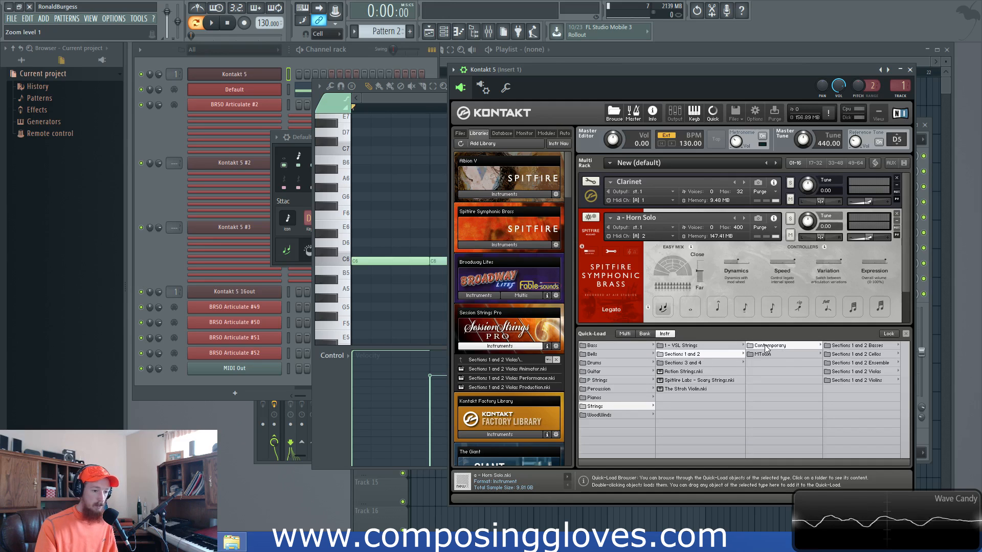
click(843, 364)
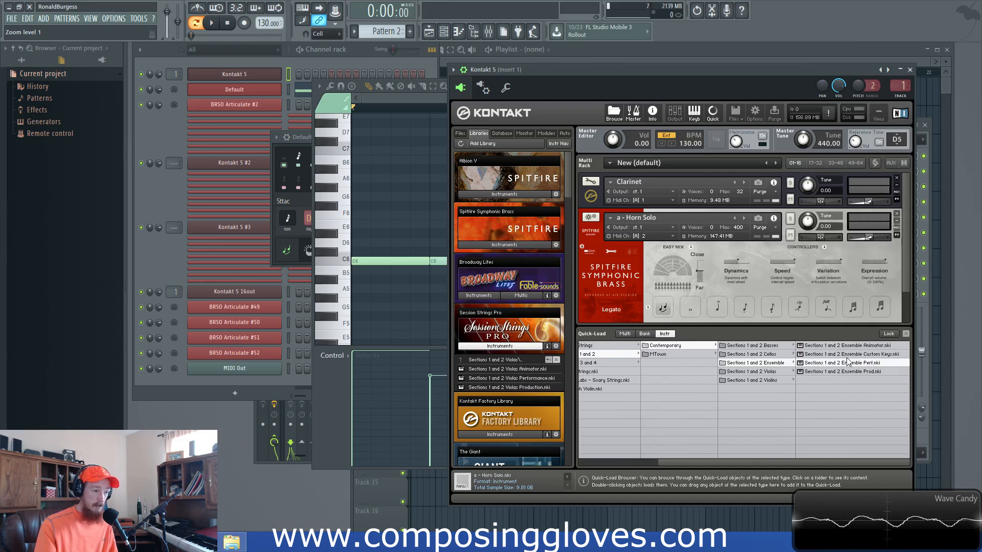
Step: Load the articulation preset Sections 1 and 2 Basses Production Custome Keys 1 from Session Strings Pro and close Kontakt's Quick-Load browser
click(286, 201)
right_click(369, 137)
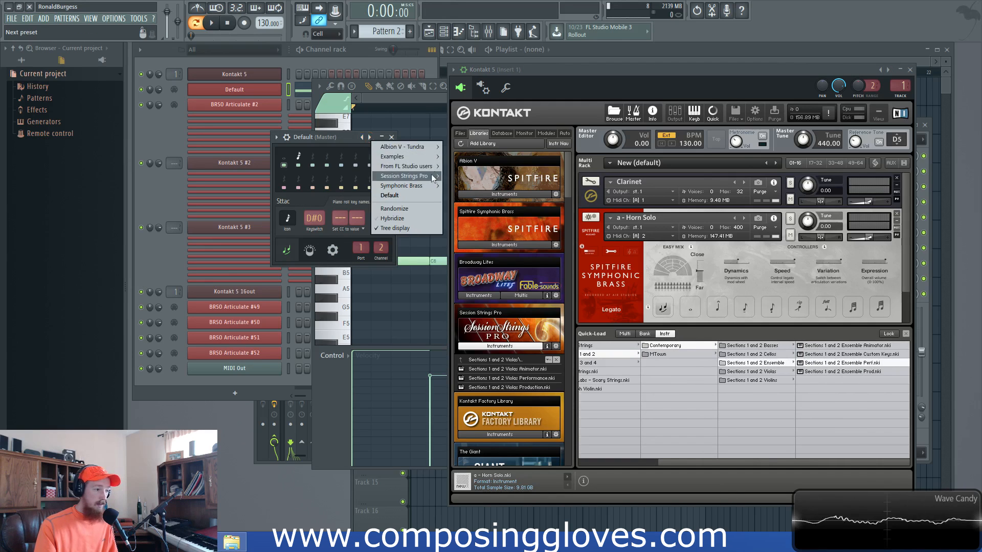
mouse_move(431, 175)
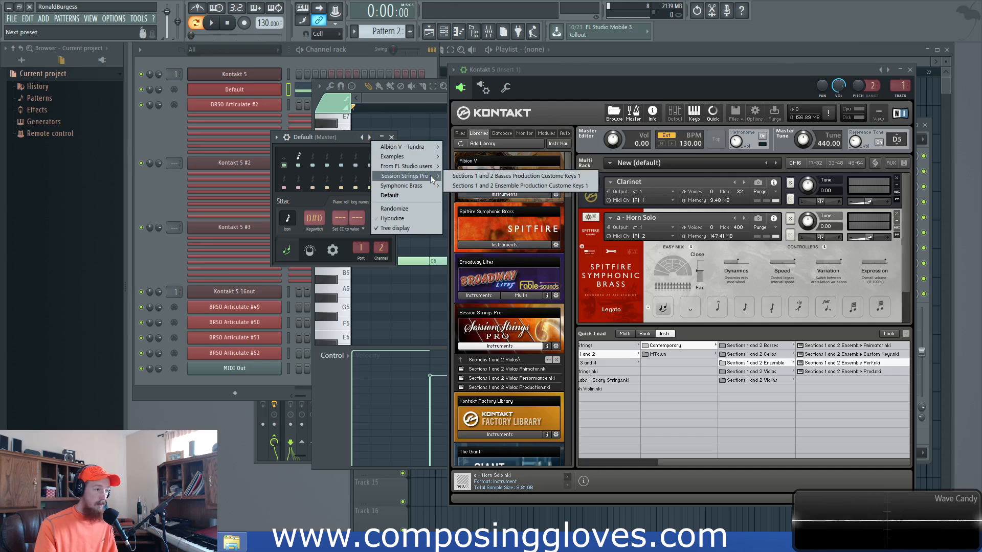
click(581, 185)
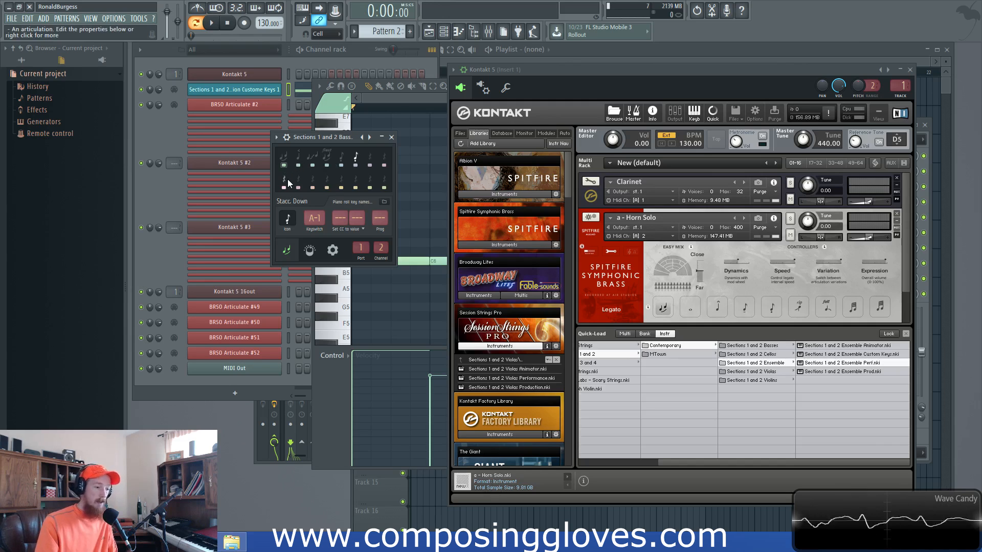
right_click(608, 303)
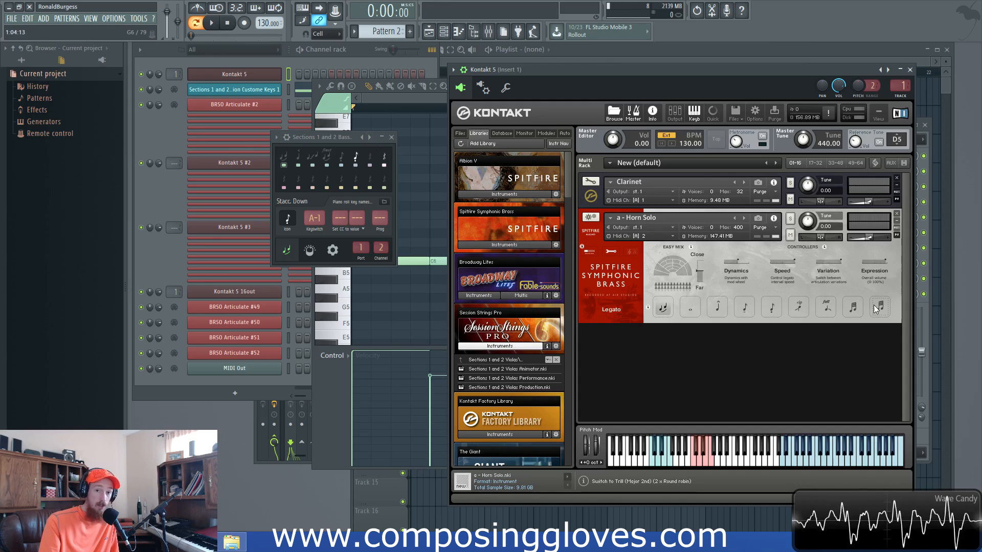
Step: Load the Symphonic Brass preset a - Horn Solo into the articulation plugin and nudge its window
right_click(362, 137)
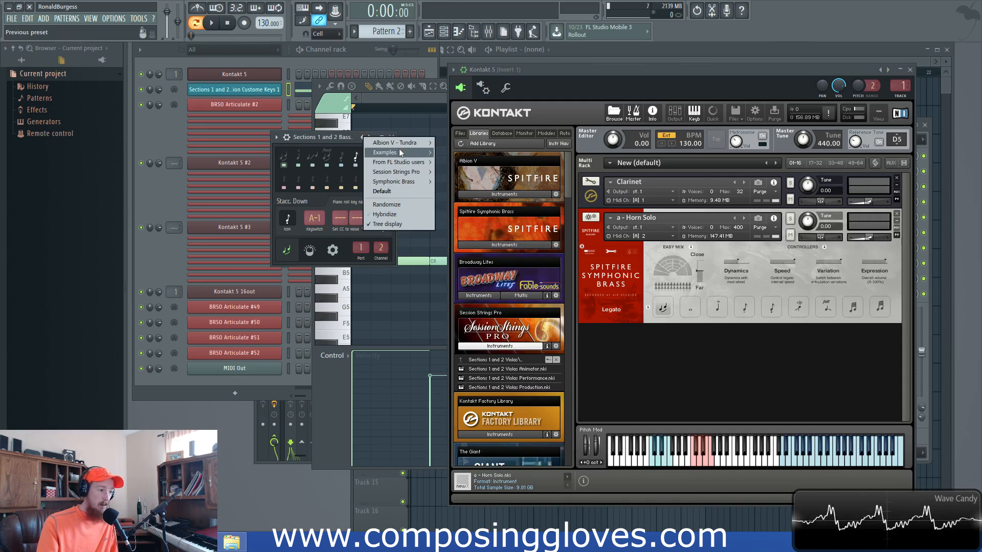
mouse_move(410, 161)
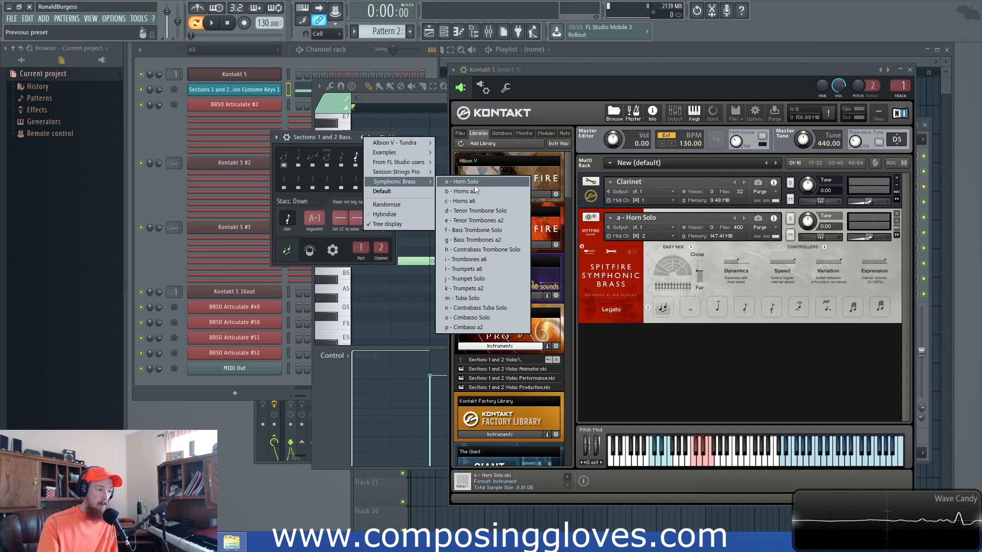
click(492, 182)
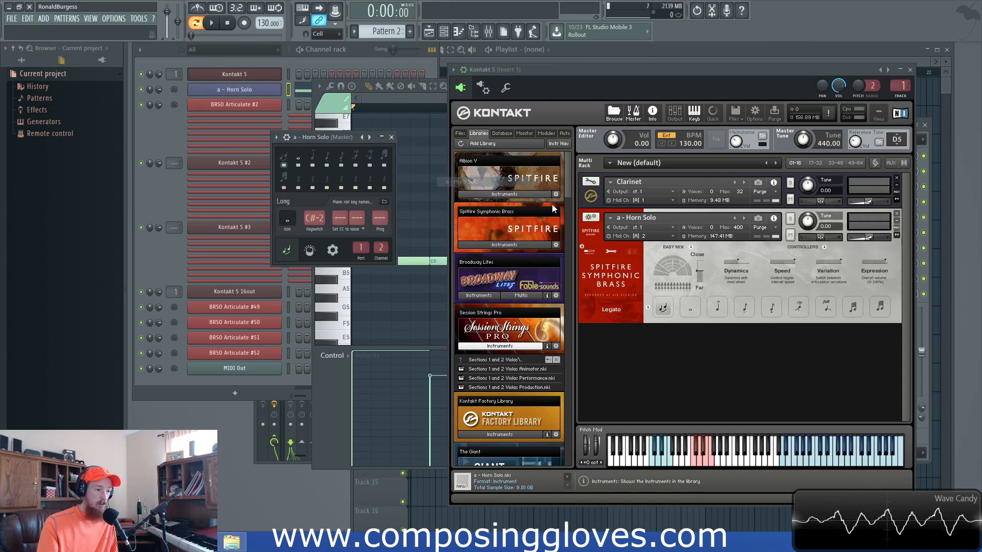
drag(313, 137, 308, 138)
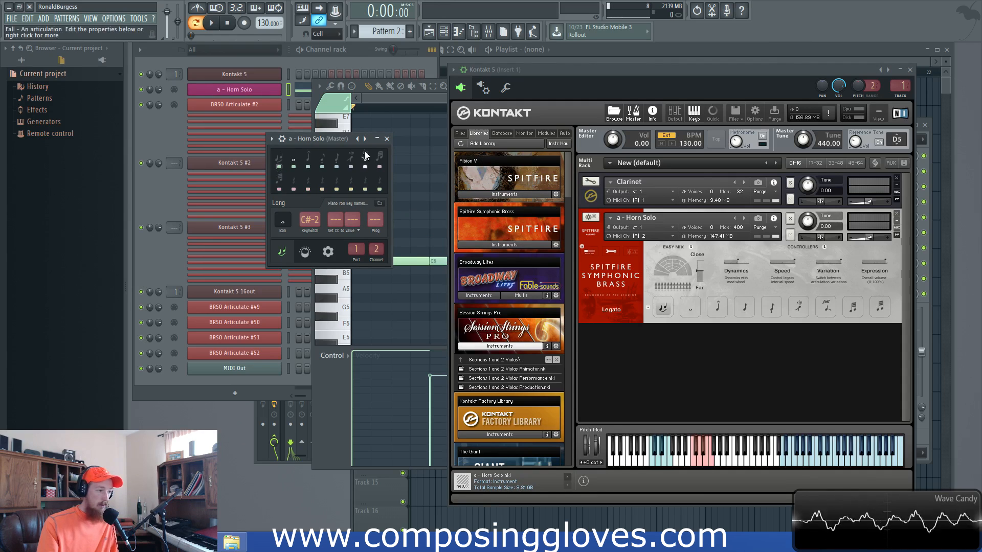
Step: Clear the existing notes from the Horn Solo piano roll and select note color 1, Legato
click(401, 111)
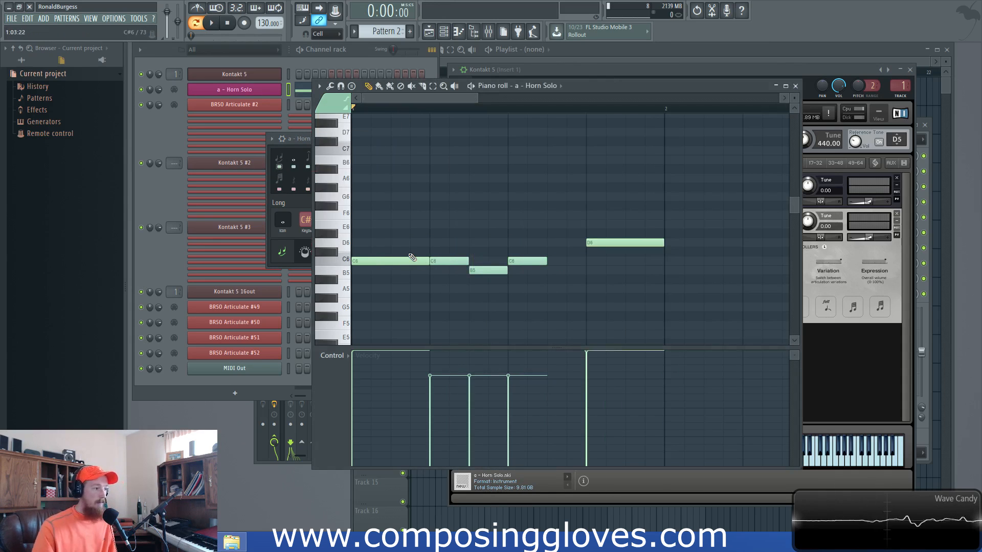
drag(413, 261, 644, 242)
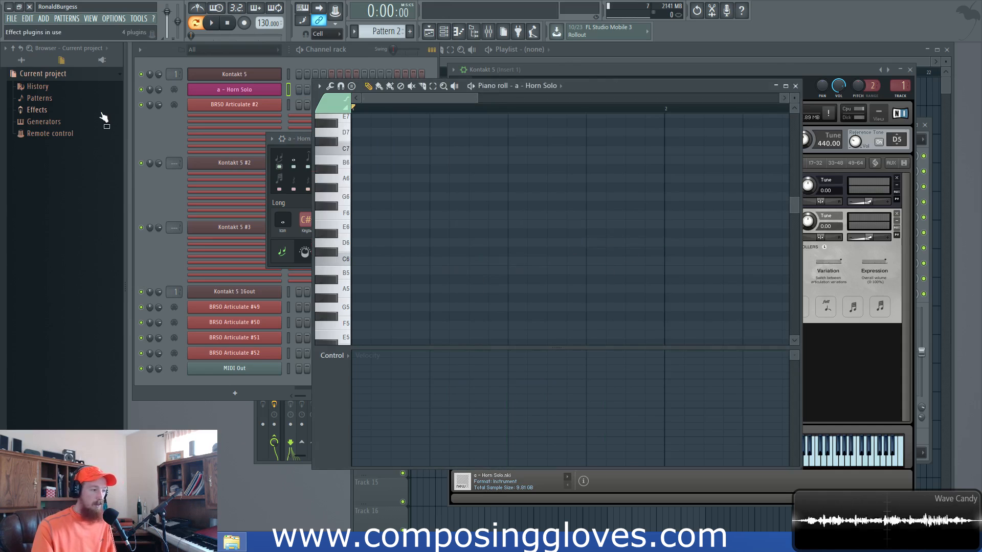
click(327, 106)
click(339, 125)
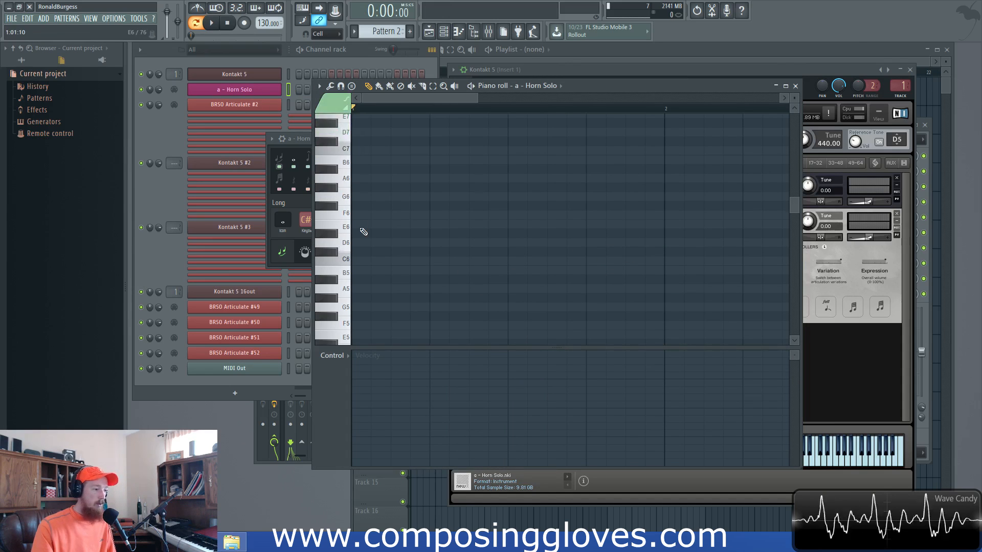
Step: Draw legato notes F#4 and G#4 from the start of the bar, lengthening the first to overlap the second
click(360, 215)
drag(368, 213, 431, 211)
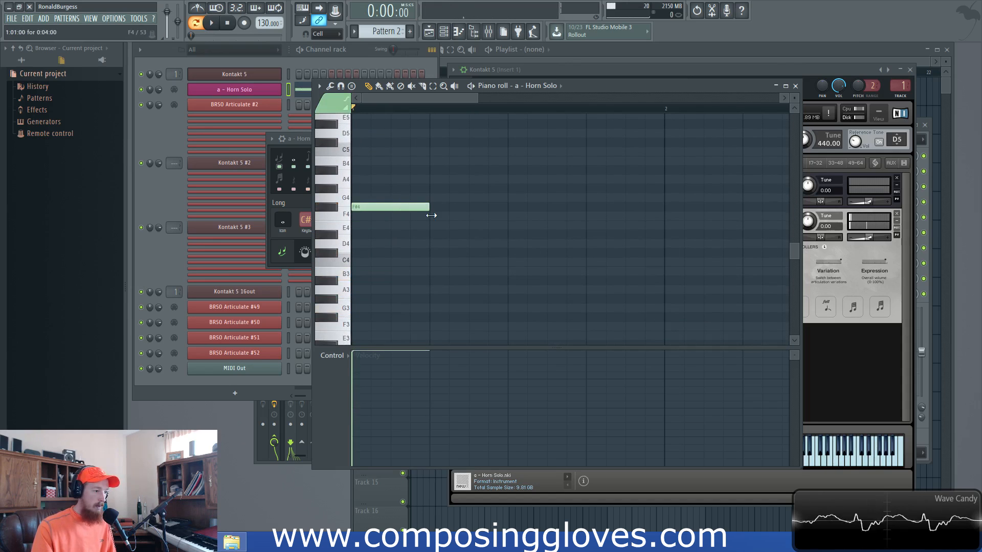
click(433, 188)
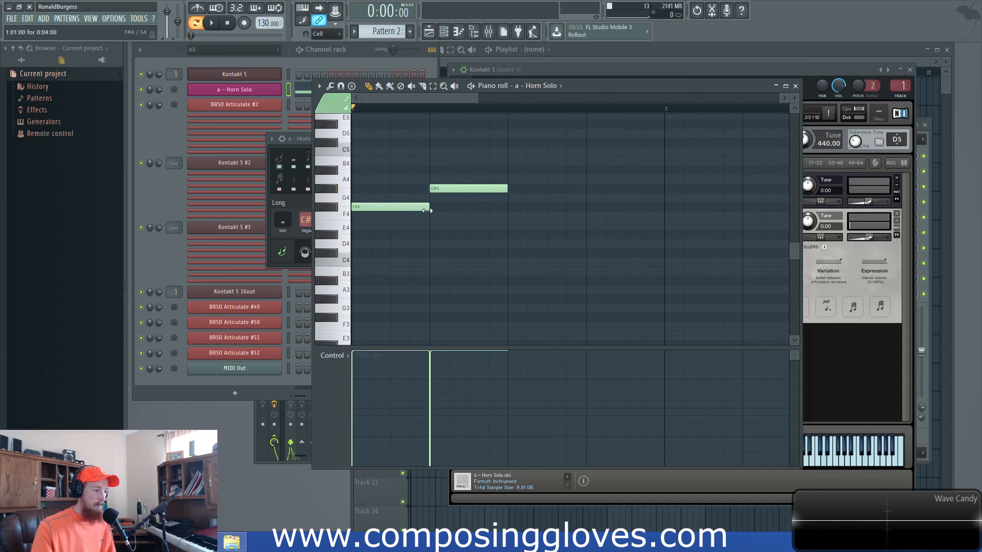
drag(424, 207, 444, 207)
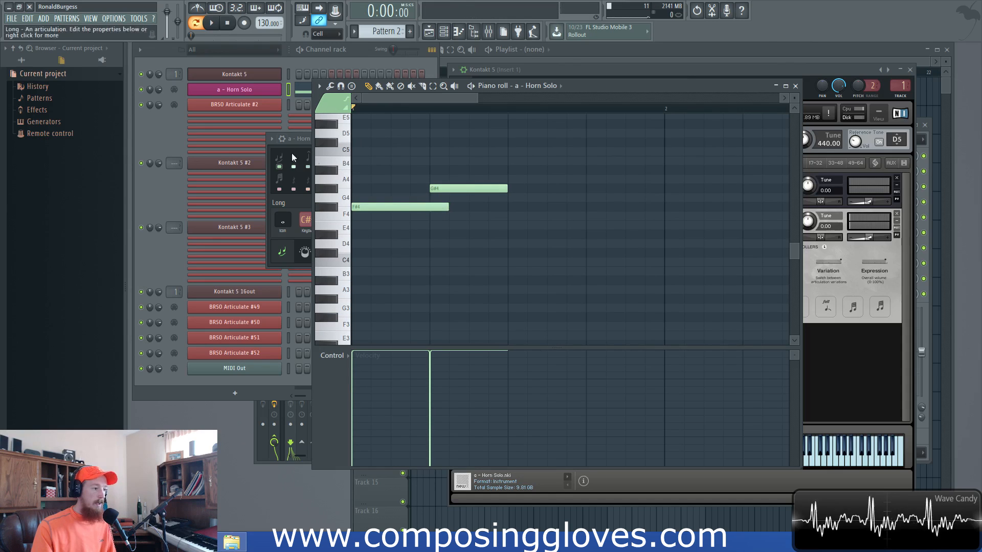
Step: Add short notes A#4, G#4 and F4 in color 5, Staccato, after the legato notes and play the pattern
click(320, 103)
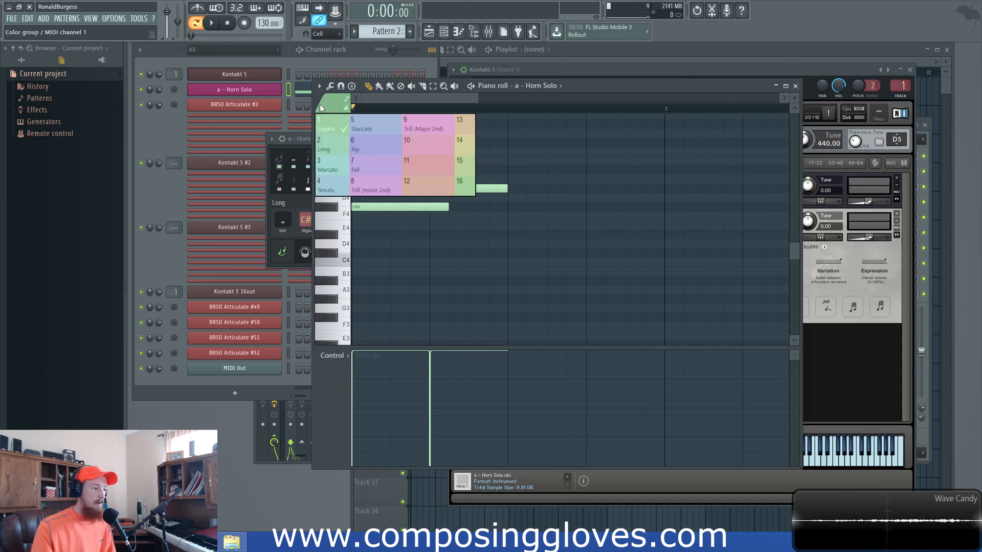
click(380, 124)
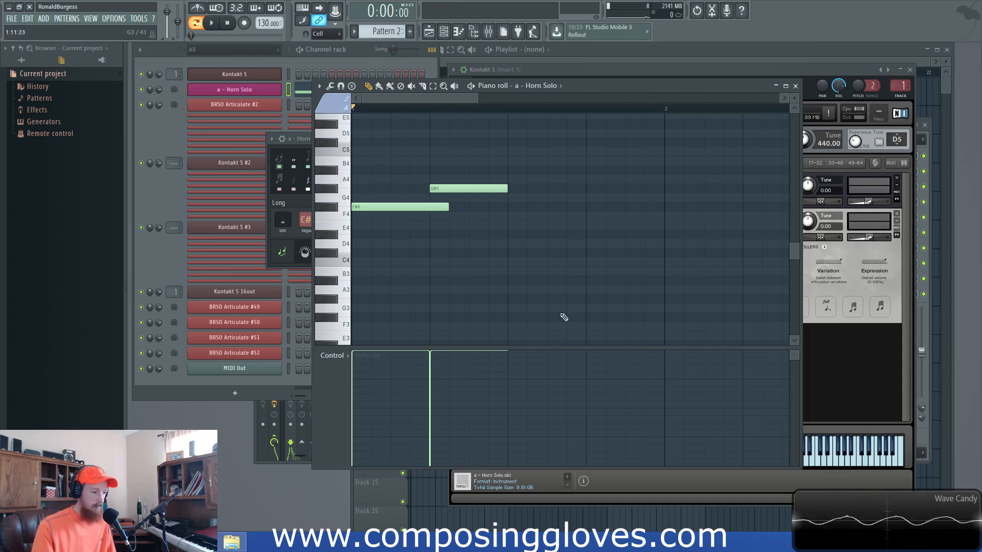
click(515, 170)
drag(607, 170, 532, 170)
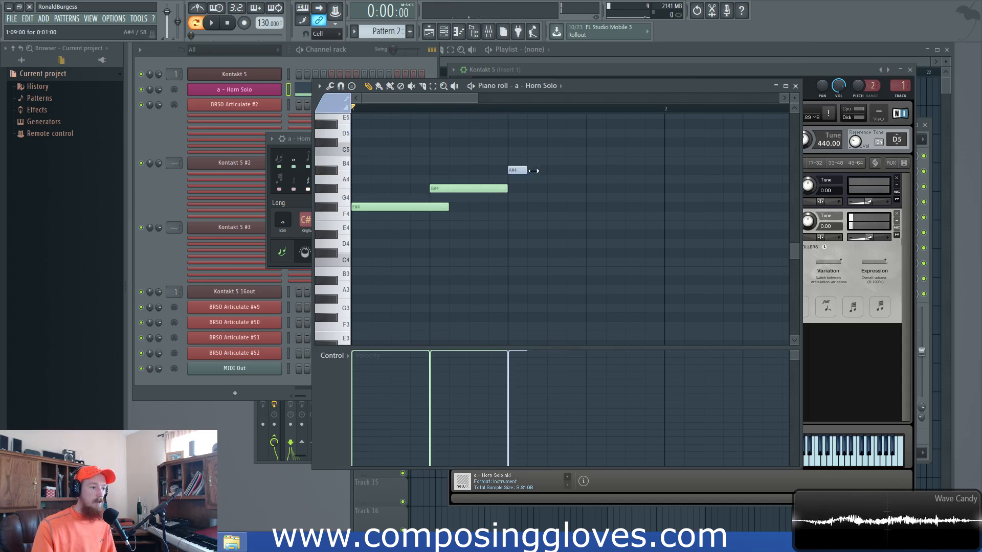
click(557, 188)
click(594, 216)
key(space)
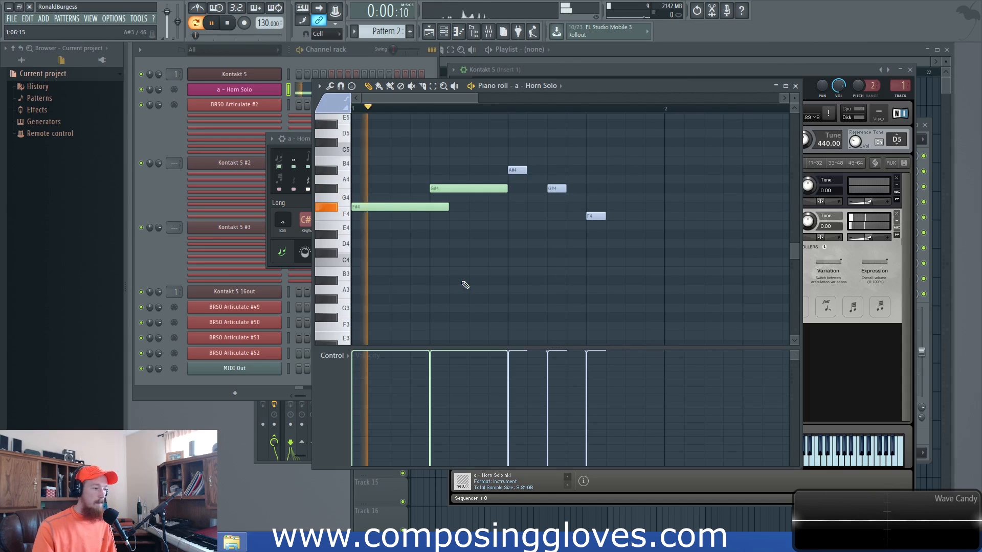
key(space)
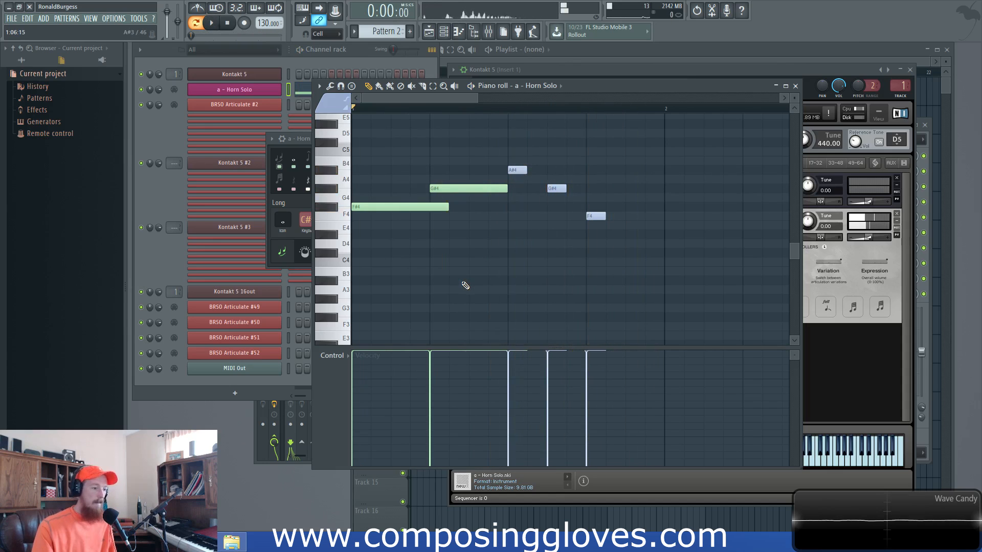
Step: View the horn's articulation color groups in the piano roll, then show the articulation plugin's controllers
scroll(462, 282, down, 3)
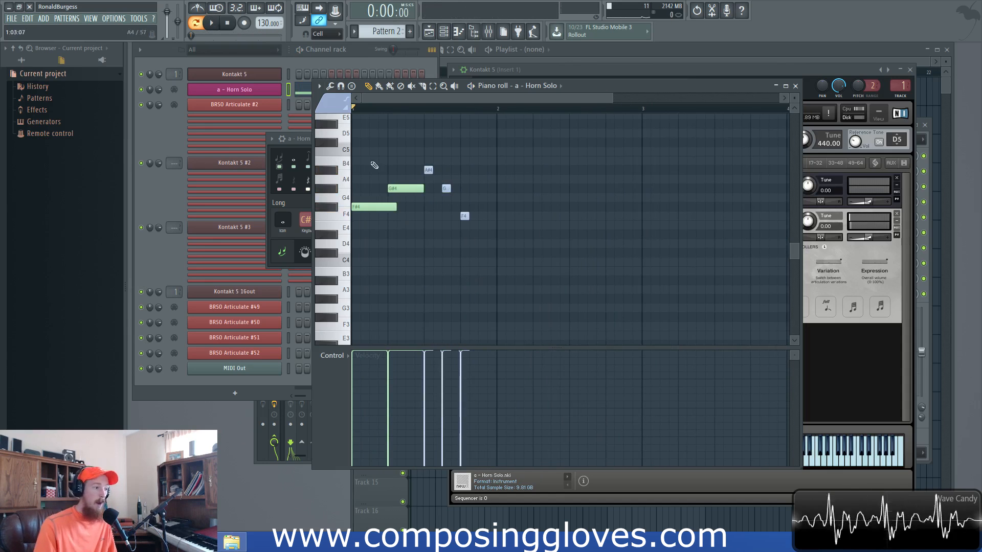
click(337, 102)
click(534, 104)
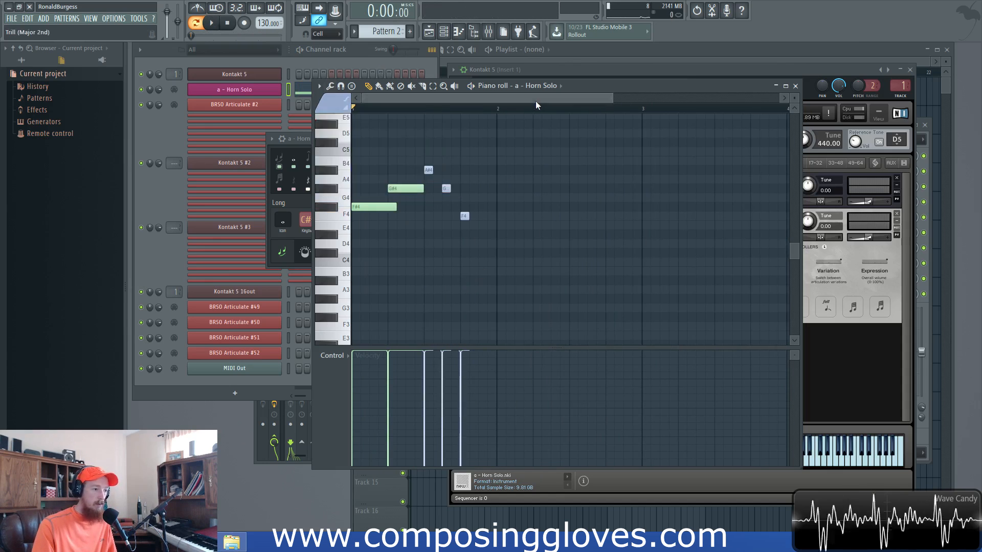
click(299, 207)
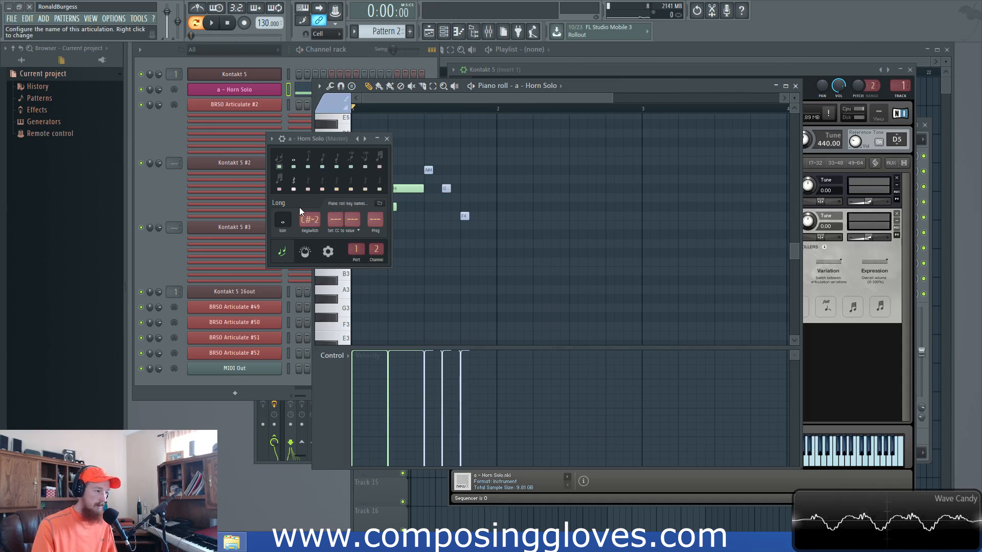
click(305, 251)
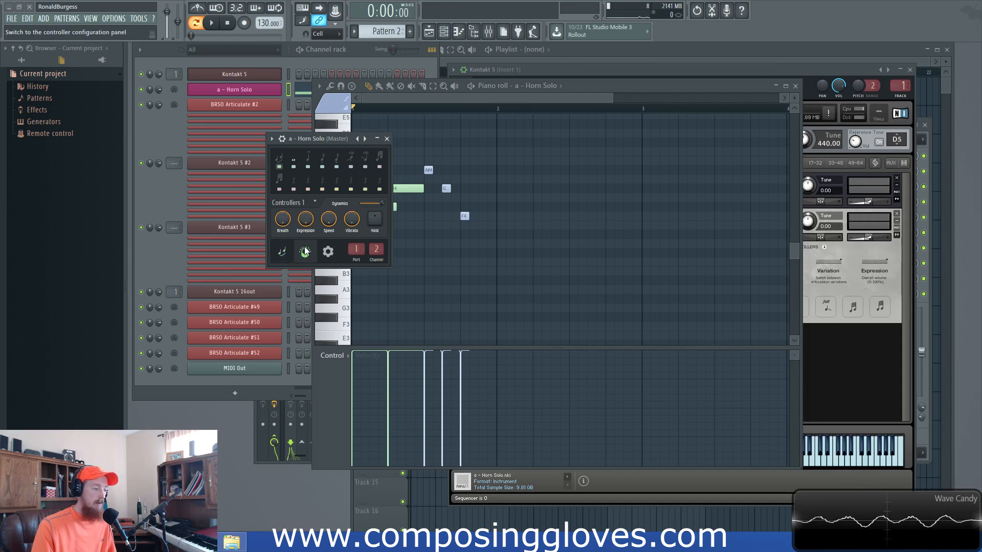
Step: Remove the a - Horn Solo and Clarinet instruments from the Kontakt rack without saving and collapse the Session Strings Pro instrument list
click(836, 372)
click(896, 213)
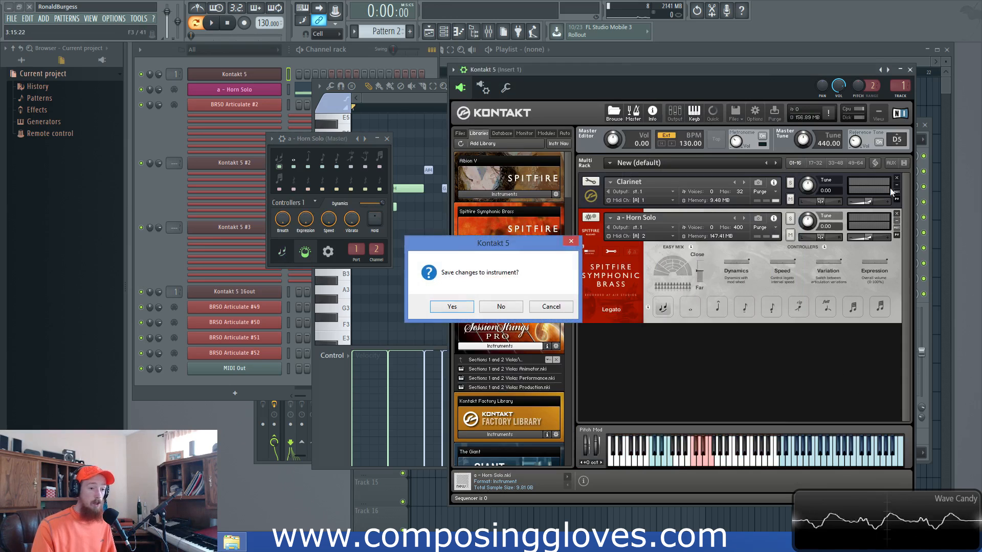
click(487, 310)
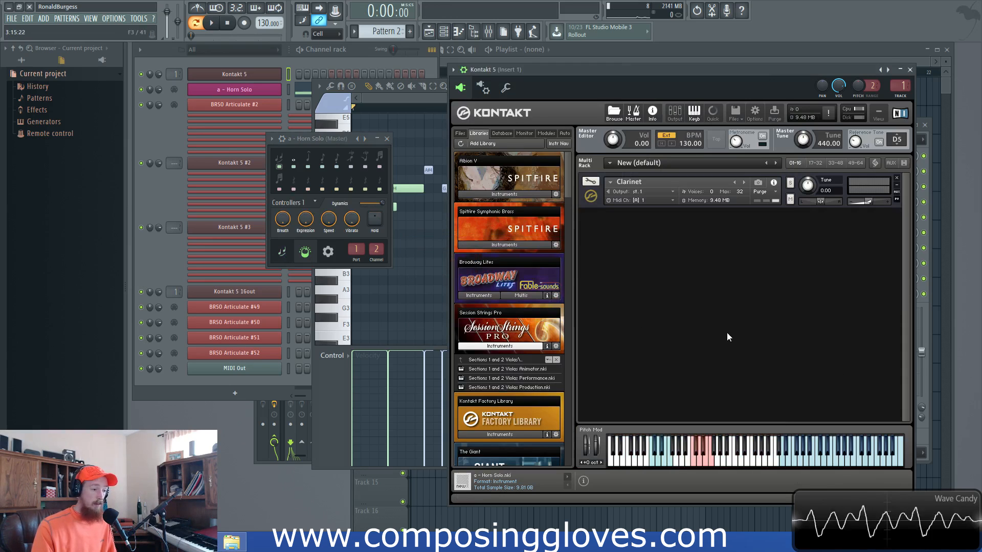
click(895, 178)
click(490, 308)
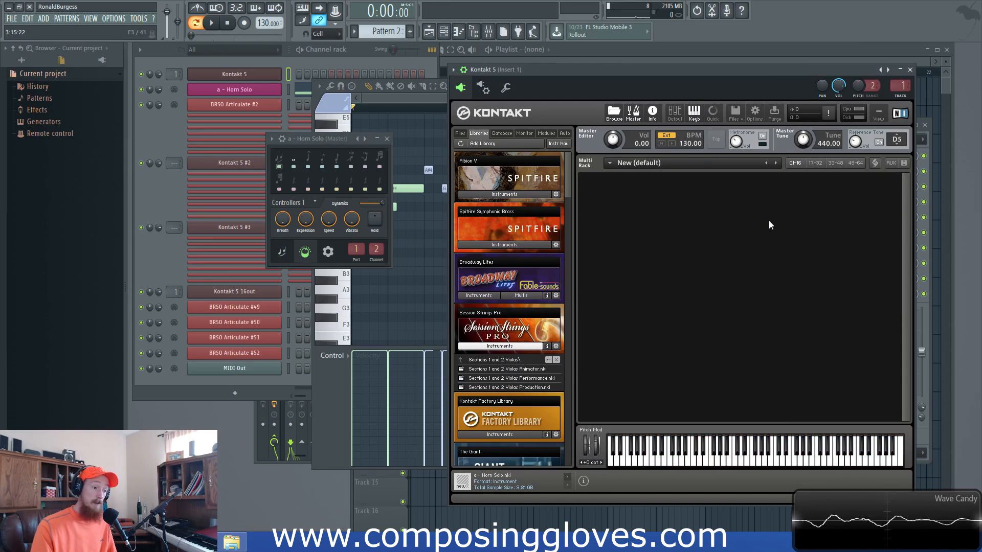
click(490, 348)
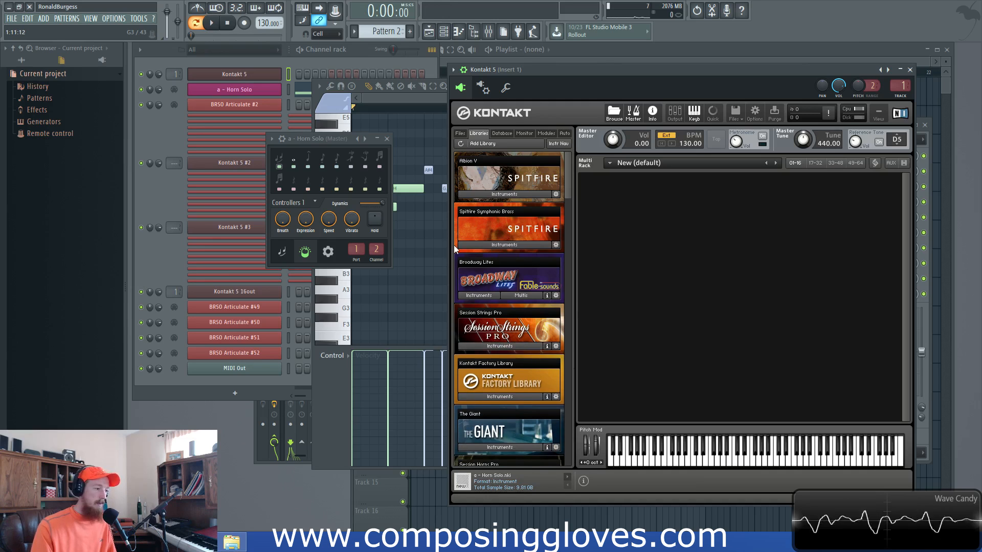
Step: Show the option settings of the Horn Solo's BRSO Articulate plugin
drag(318, 147, 326, 151)
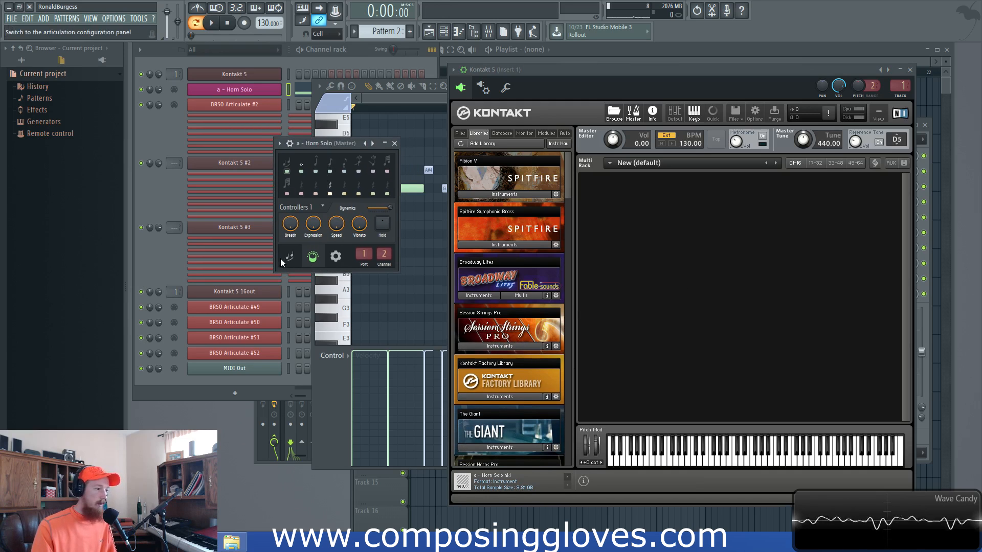
click(333, 256)
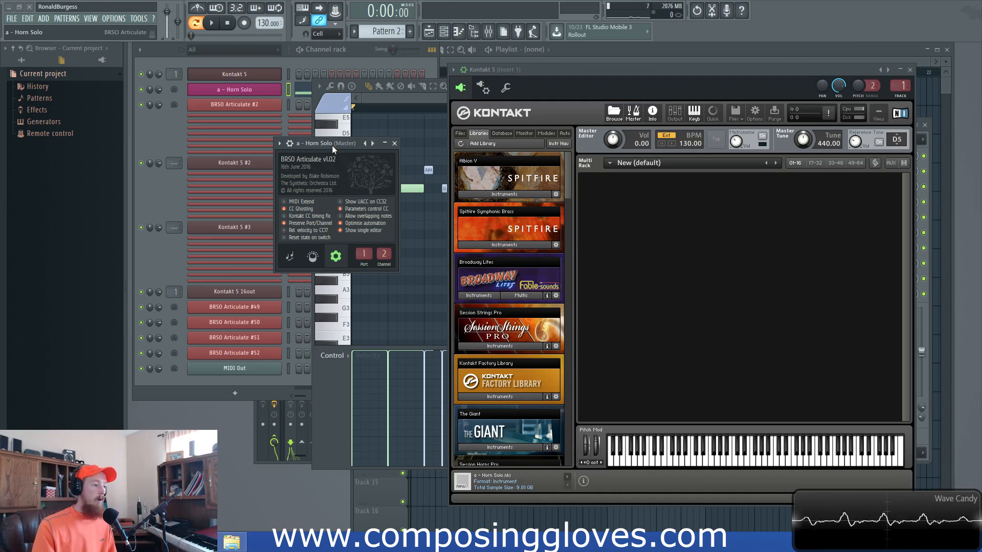
drag(332, 148, 347, 130)
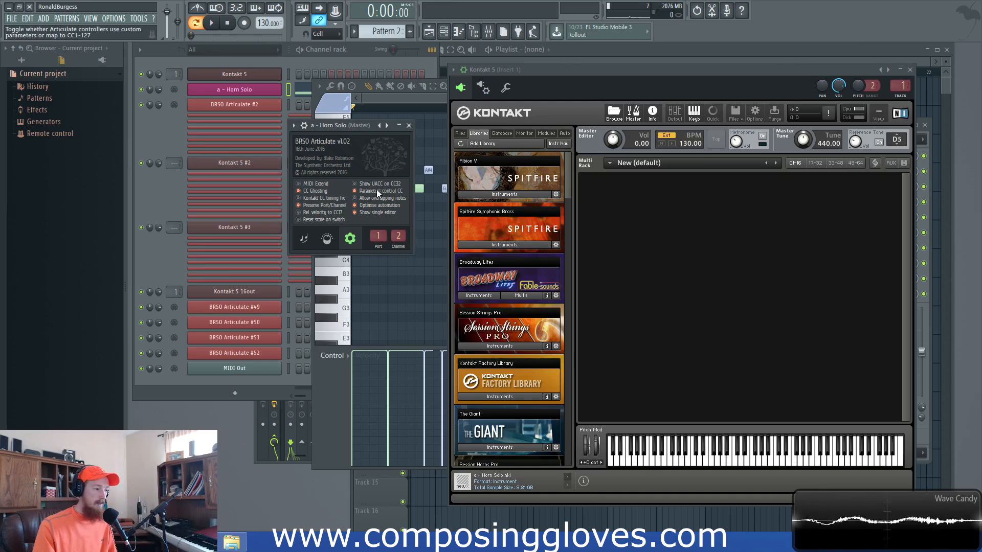
Step: Load a - Horn Solo.nki from the Spitfire Symphonic Brass library into the empty Kontakt rack
click(519, 195)
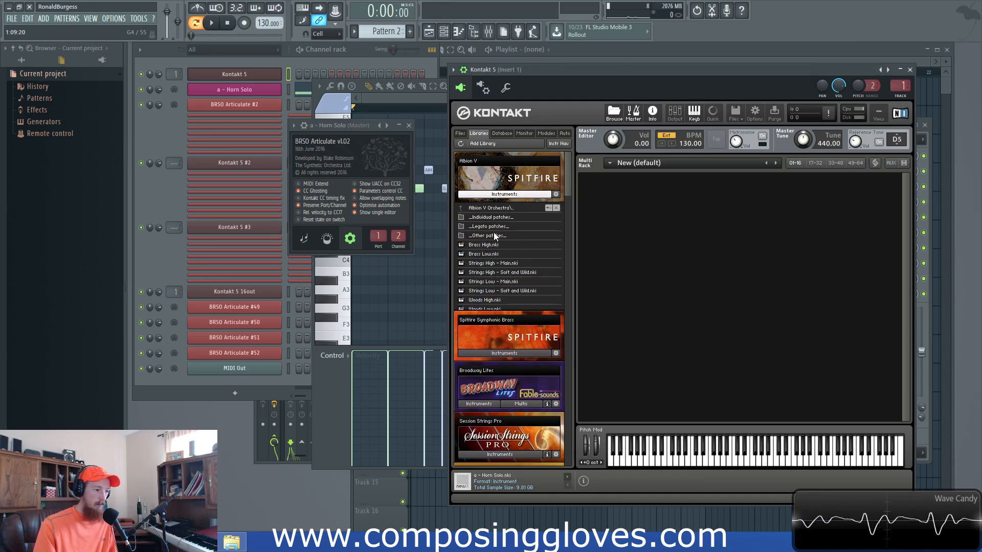
click(504, 194)
click(505, 245)
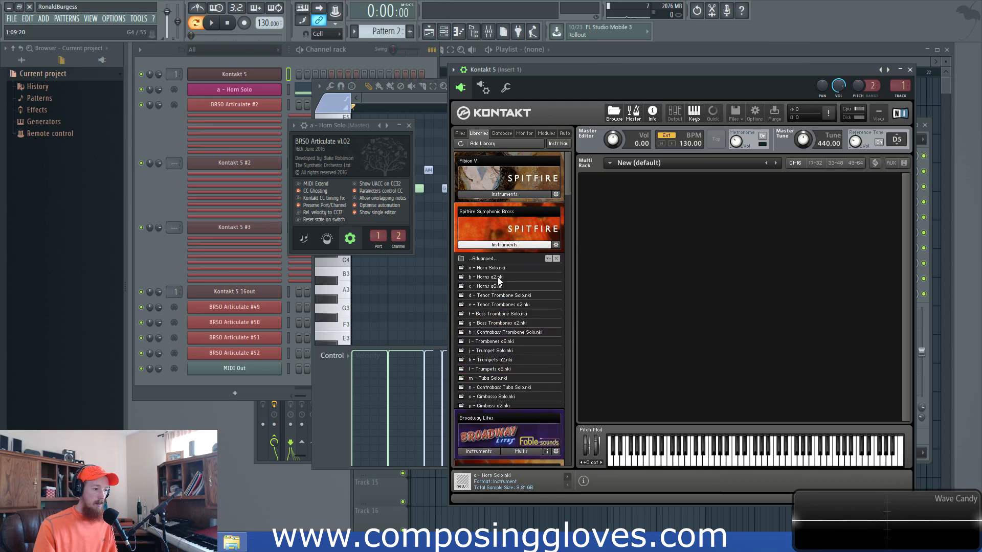
click(493, 268)
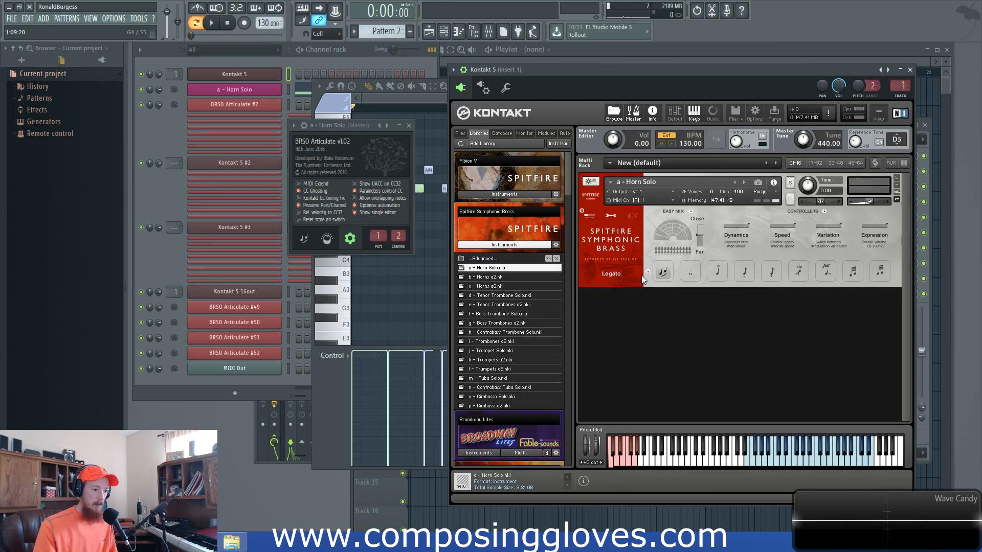
Step: View the Horn Solo's advanced settings and its articulation switching modes, including the UACC options, and collapse the instrument
click(612, 217)
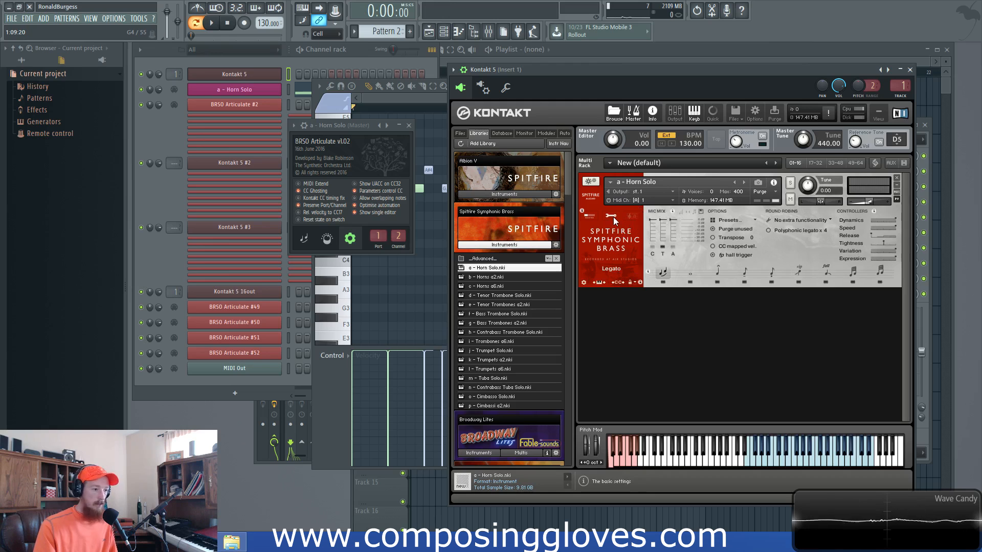
mouse_move(639, 284)
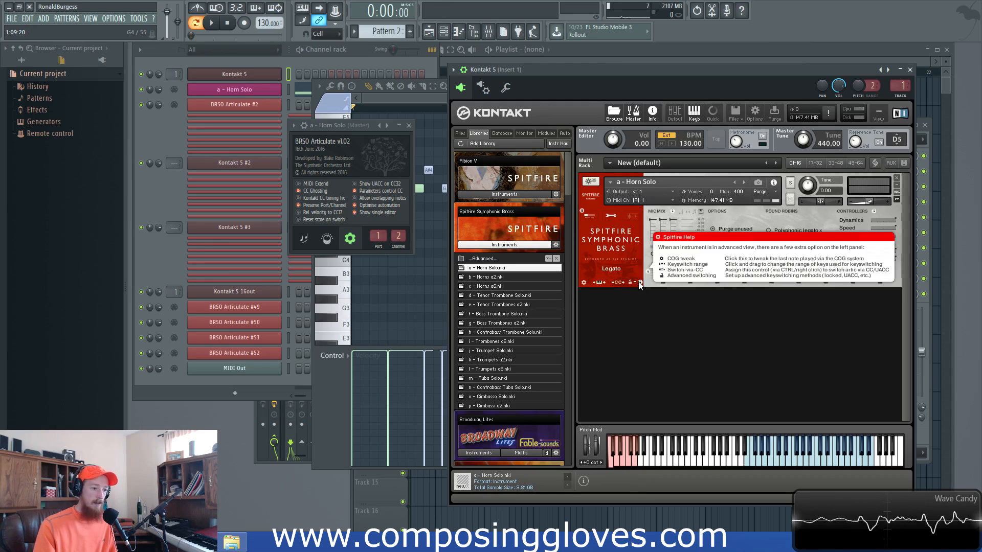
click(628, 282)
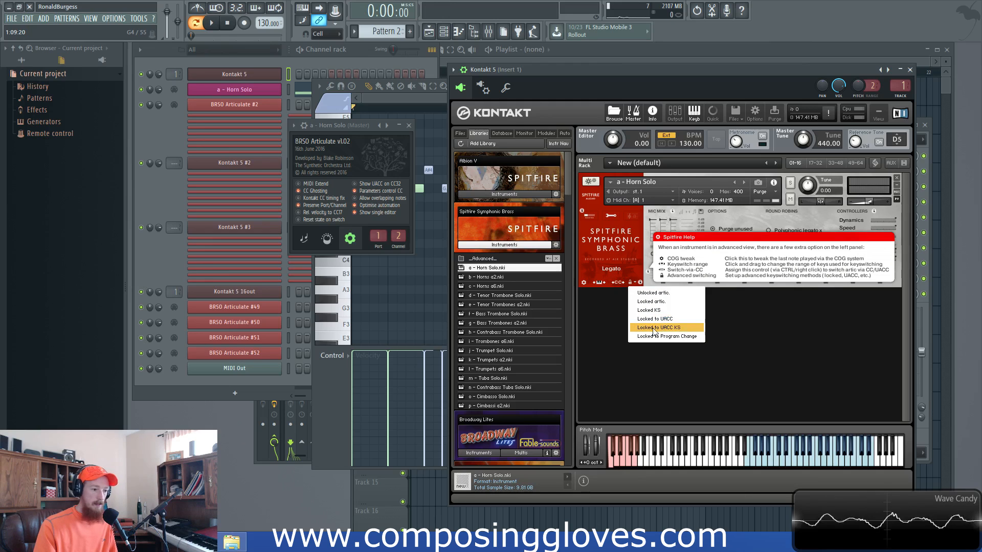
click(590, 325)
click(591, 195)
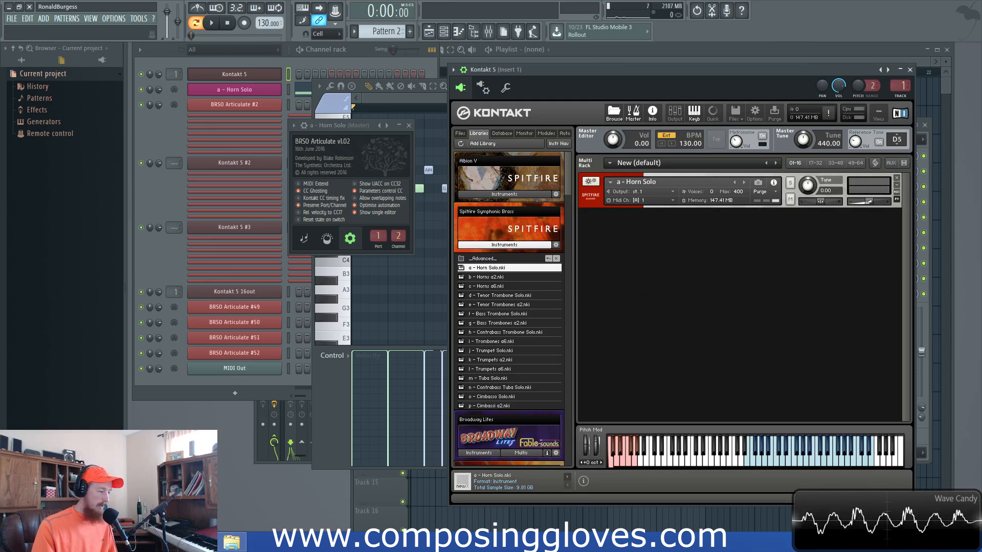
Step: Switch to the browser and look over the BRSO Articulate page's interface diagrams and older version downloads
key(alt+Tab)
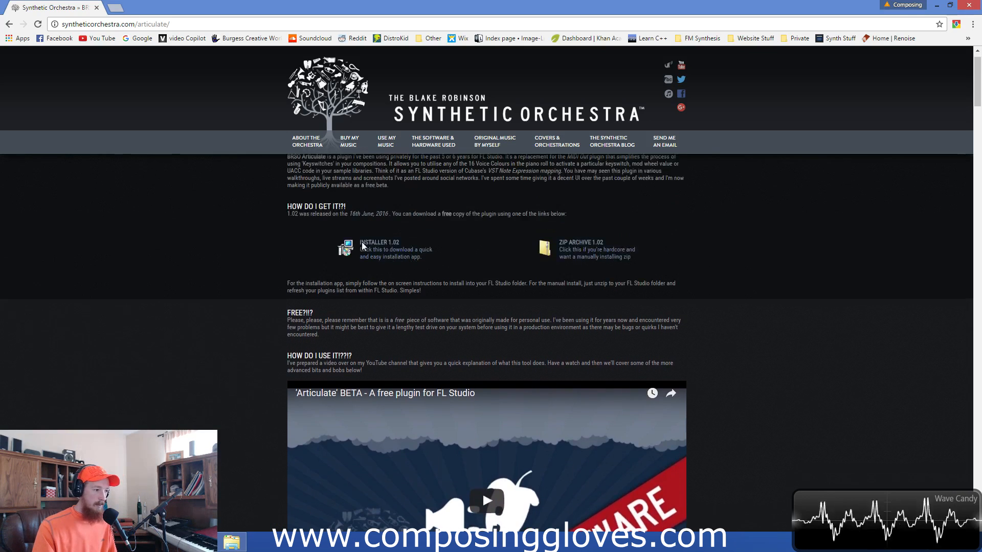
scroll(248, 324, down, 20)
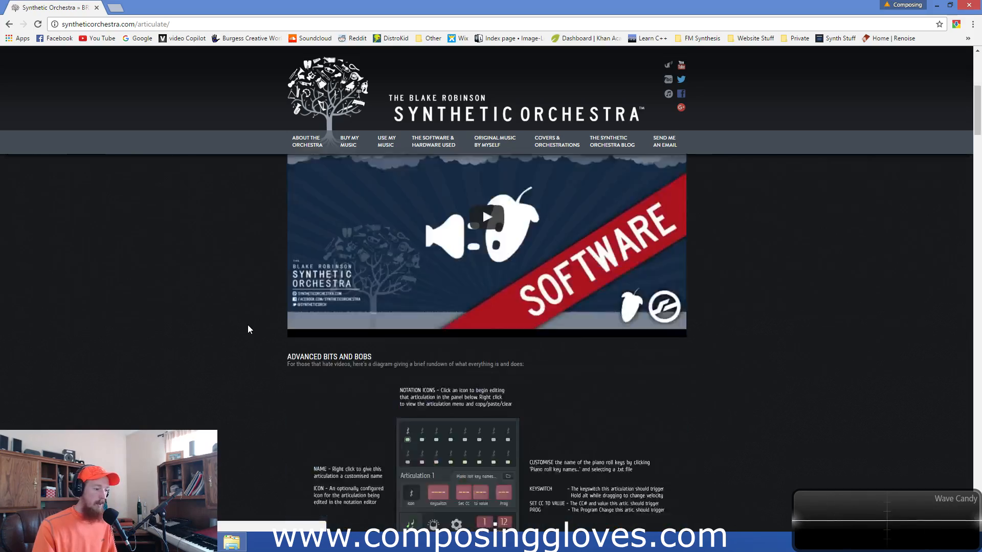
scroll(345, 322, up, 6)
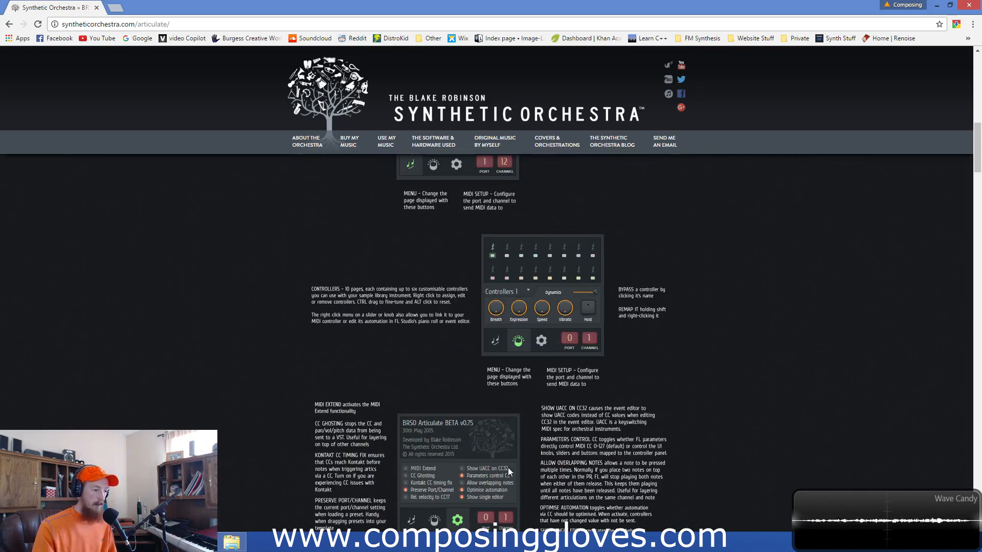
scroll(373, 369, down, 18)
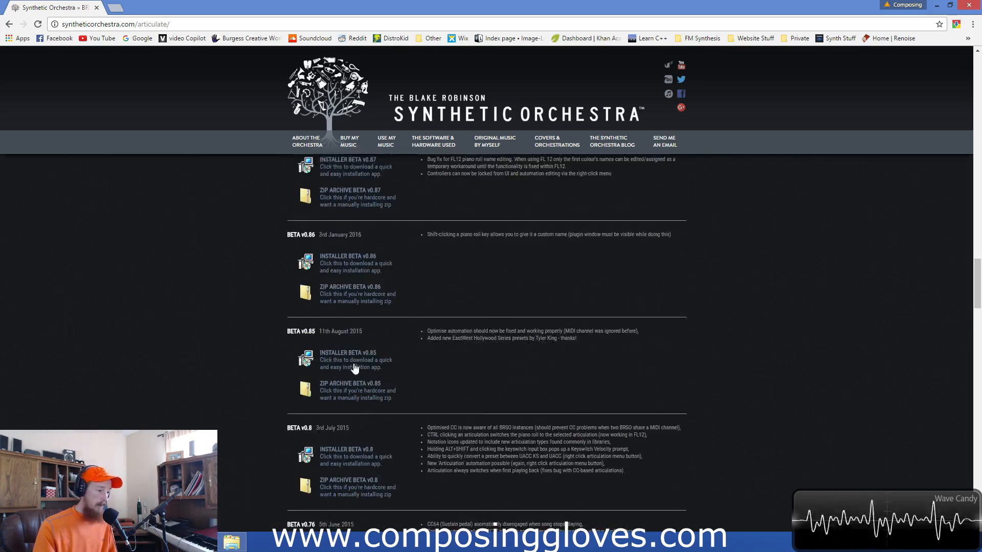
scroll(379, 403, down, 6)
scroll(385, 420, up, 20)
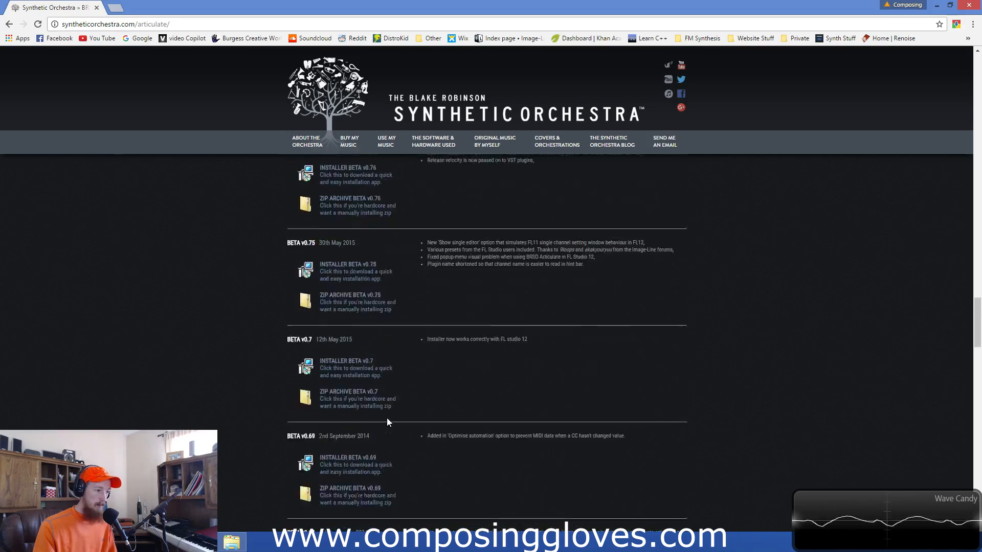
scroll(387, 421, up, 15)
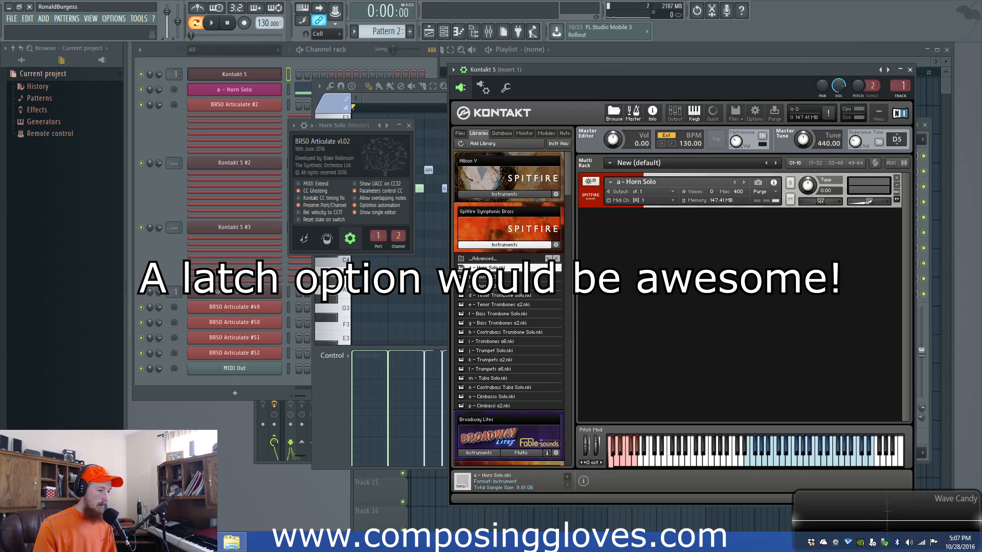
Step: Look through the Horn Solo plugin's settings and articulation pages beside the piano roll
click(327, 238)
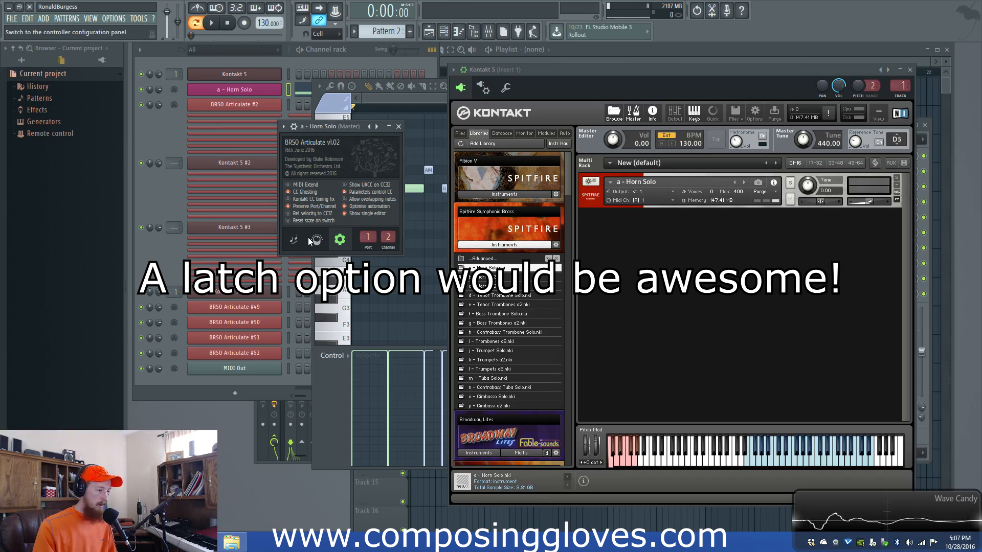
click(342, 238)
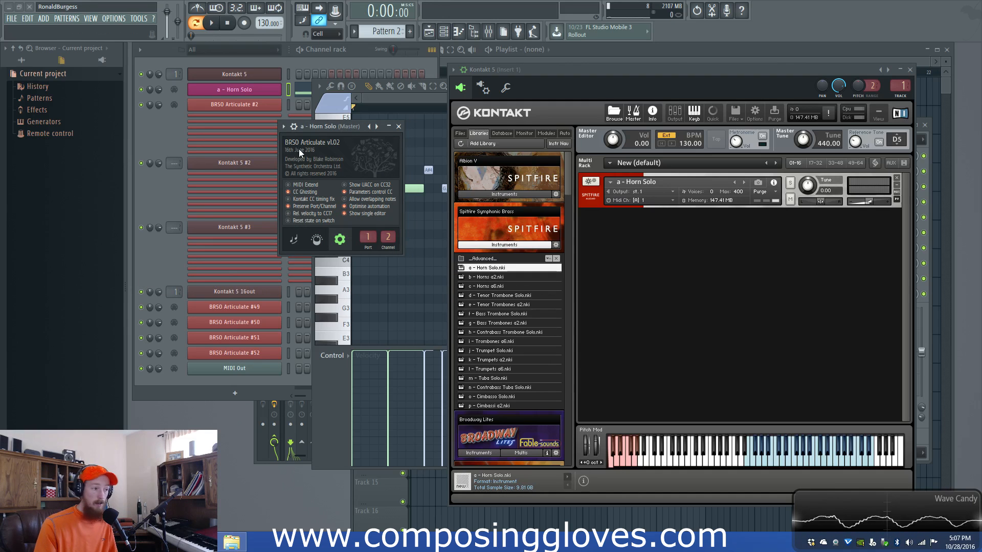
click(293, 239)
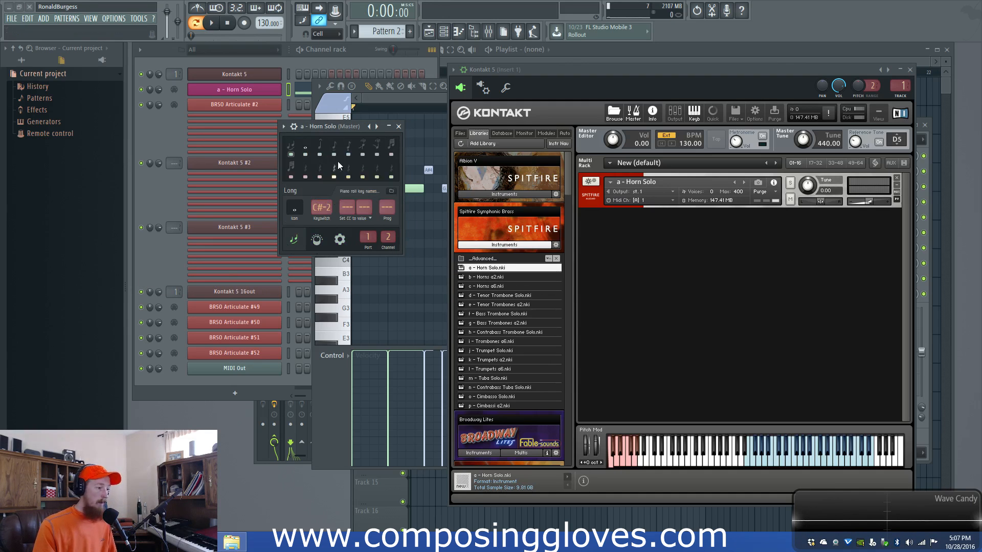
drag(332, 126, 244, 107)
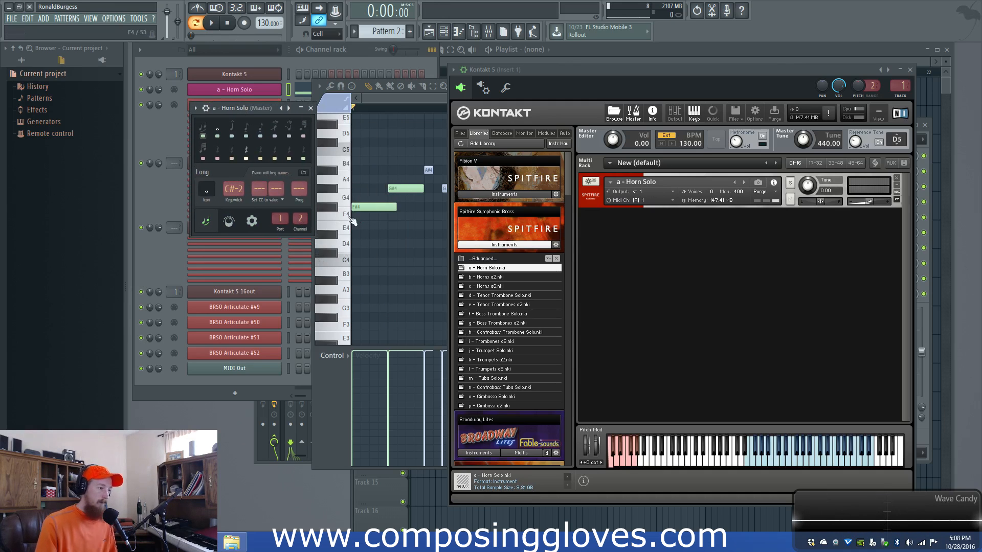
click(238, 224)
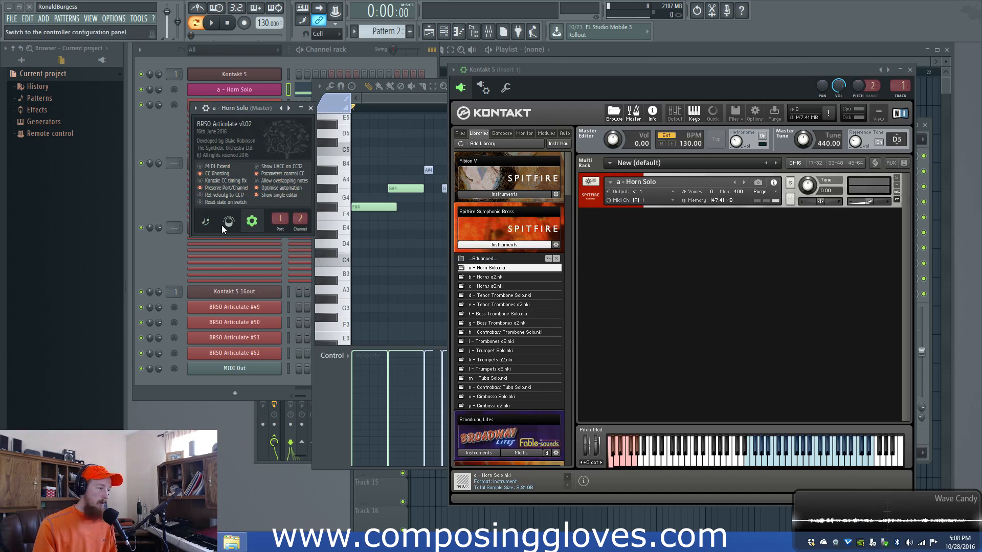
click(252, 220)
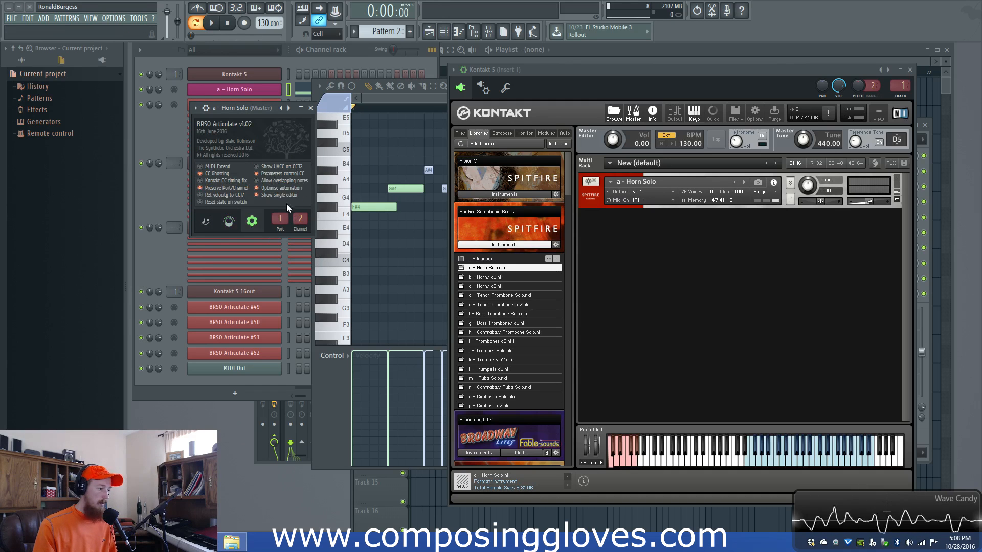
click(206, 221)
drag(261, 109, 240, 101)
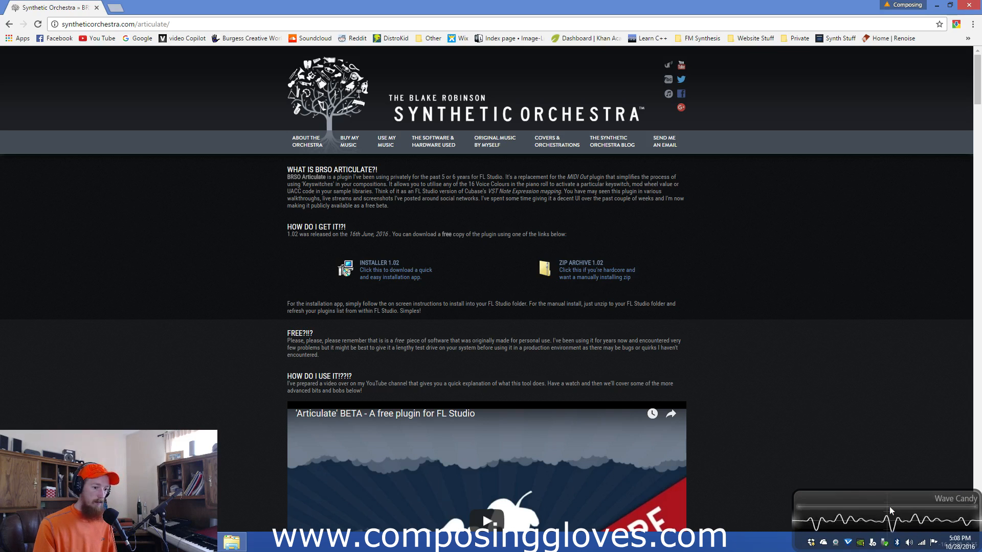
Step: Skim the BRSO Articulate web page and return to its 1.02 download links
click(890, 511)
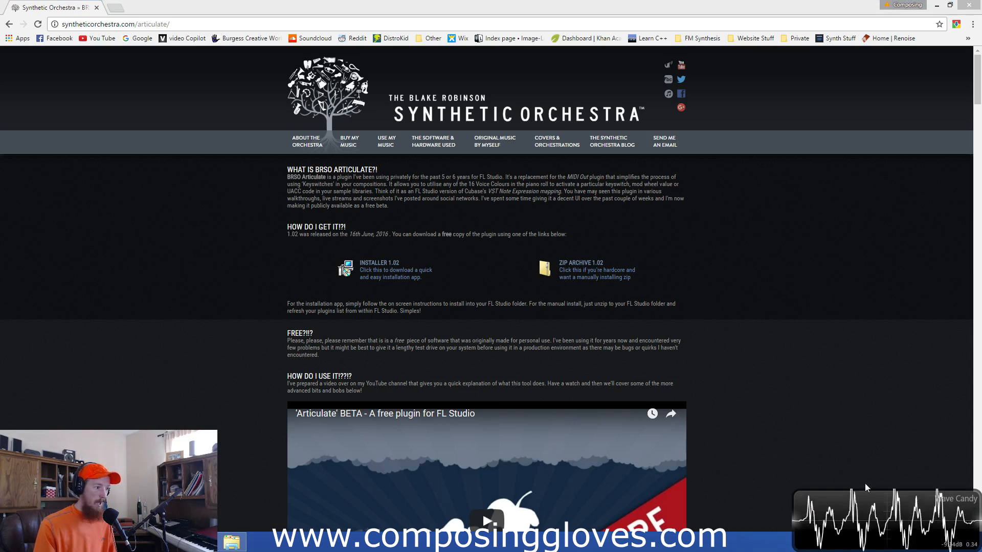
click(804, 326)
scroll(804, 329, down, 20)
scroll(807, 340, up, 20)
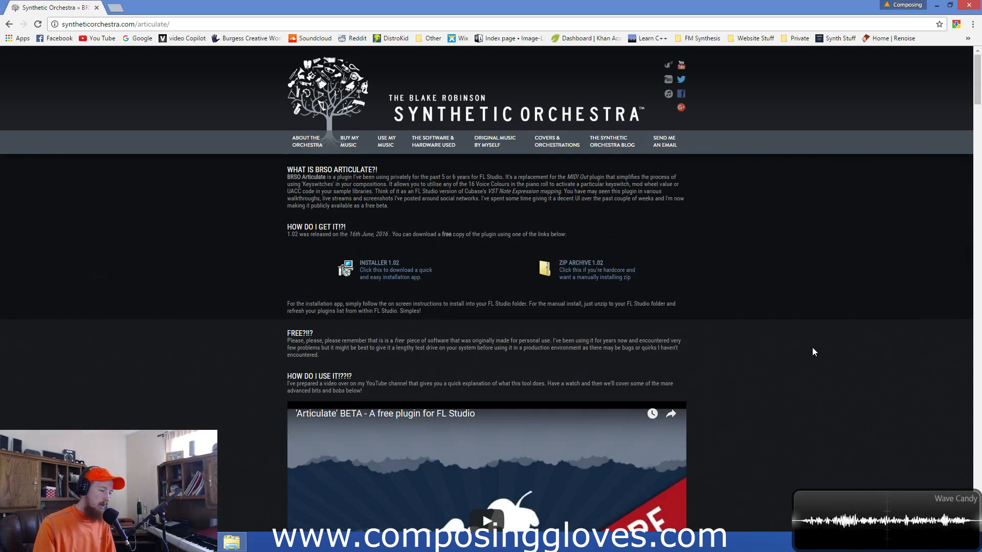